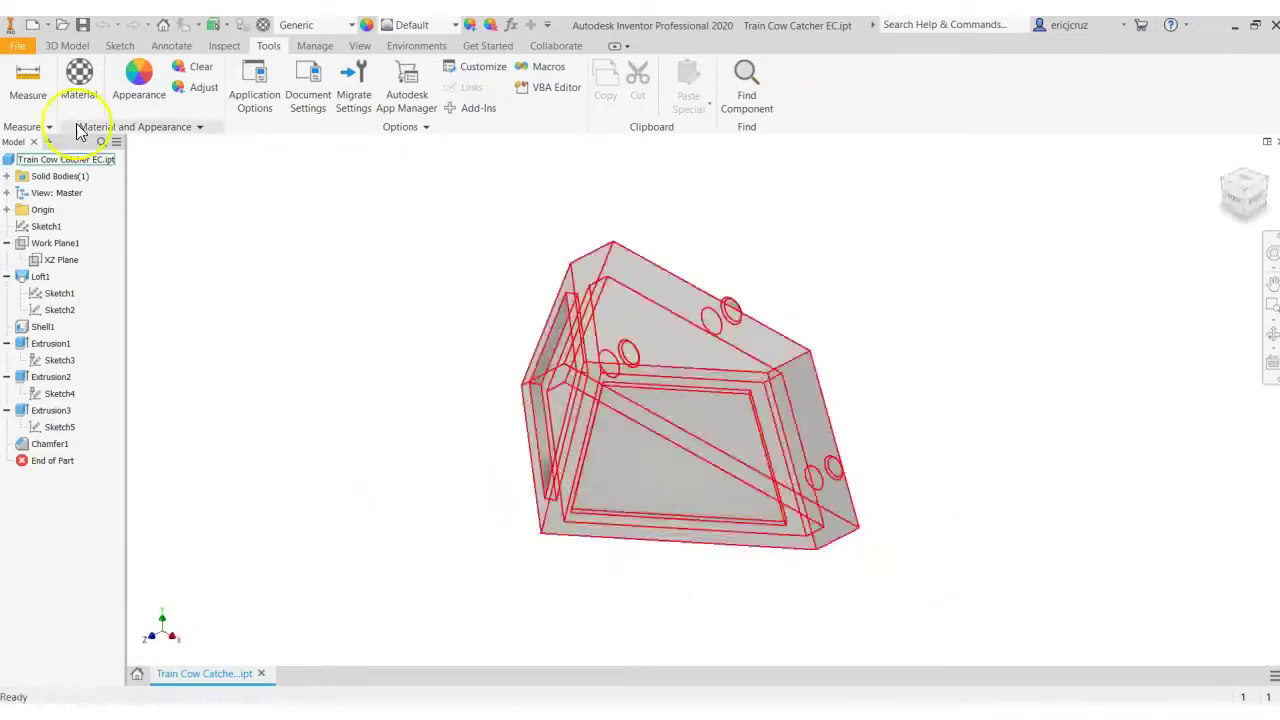
# Step: Zoom and pan the cow catcher reference drawing to inspect it, then begin a new document
pyautogui.hotkey('alt', 'Tab')
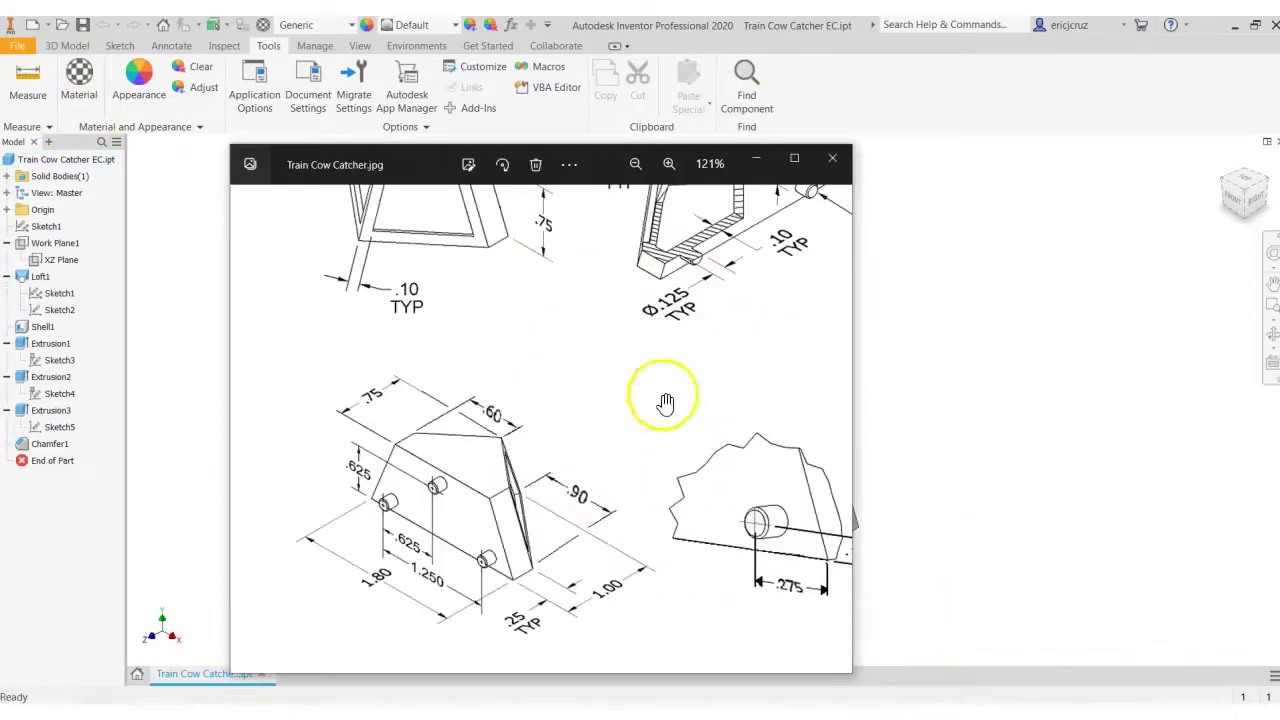
pyautogui.scroll(-4, 663, 406)
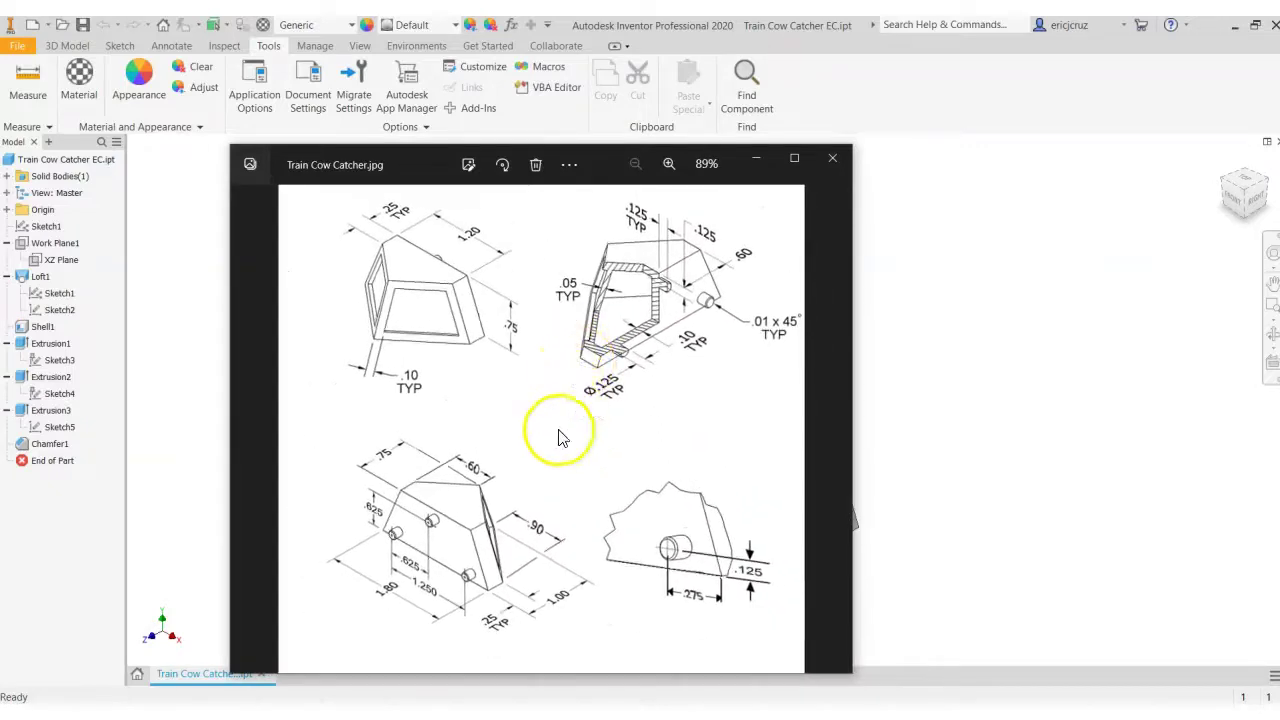
pyautogui.scroll(3, 449, 523)
pyautogui.moveTo(466, 534)
pyautogui.mouseDown()
pyautogui.moveTo(500, 414)
pyautogui.moveTo(497, 550)
pyautogui.mouseUp()
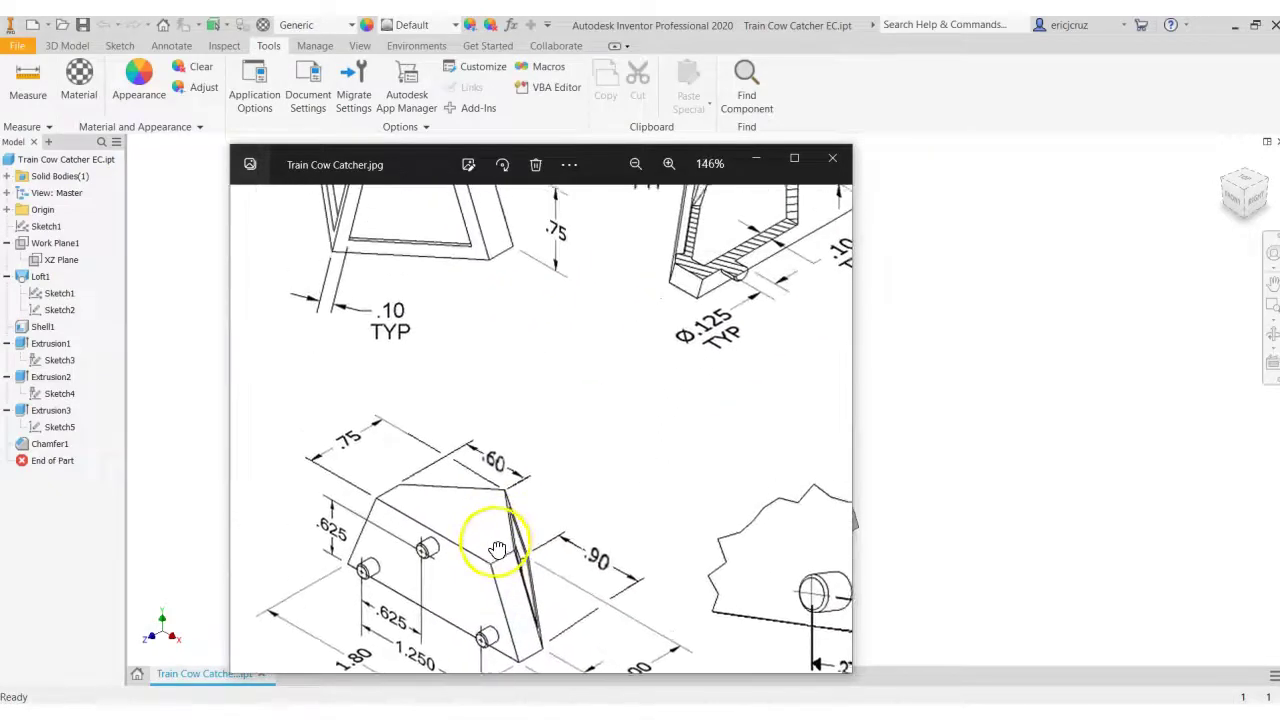
pyautogui.scroll(2, 500, 534)
pyautogui.scroll(-3, 520, 523)
pyautogui.click(1006, 457)
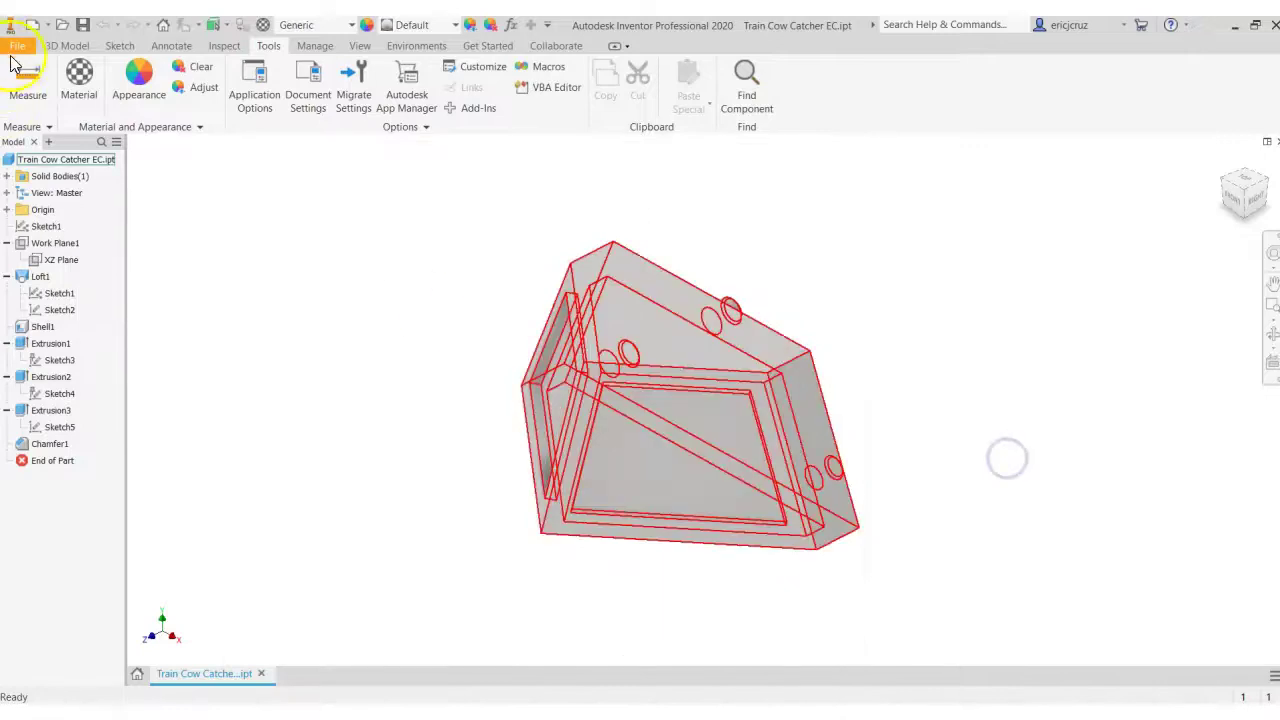
pyautogui.click(47, 25)
# Step: Create a new part and start a 2D sketch on the XY plane, viewed from the top
pyautogui.click(45, 114)
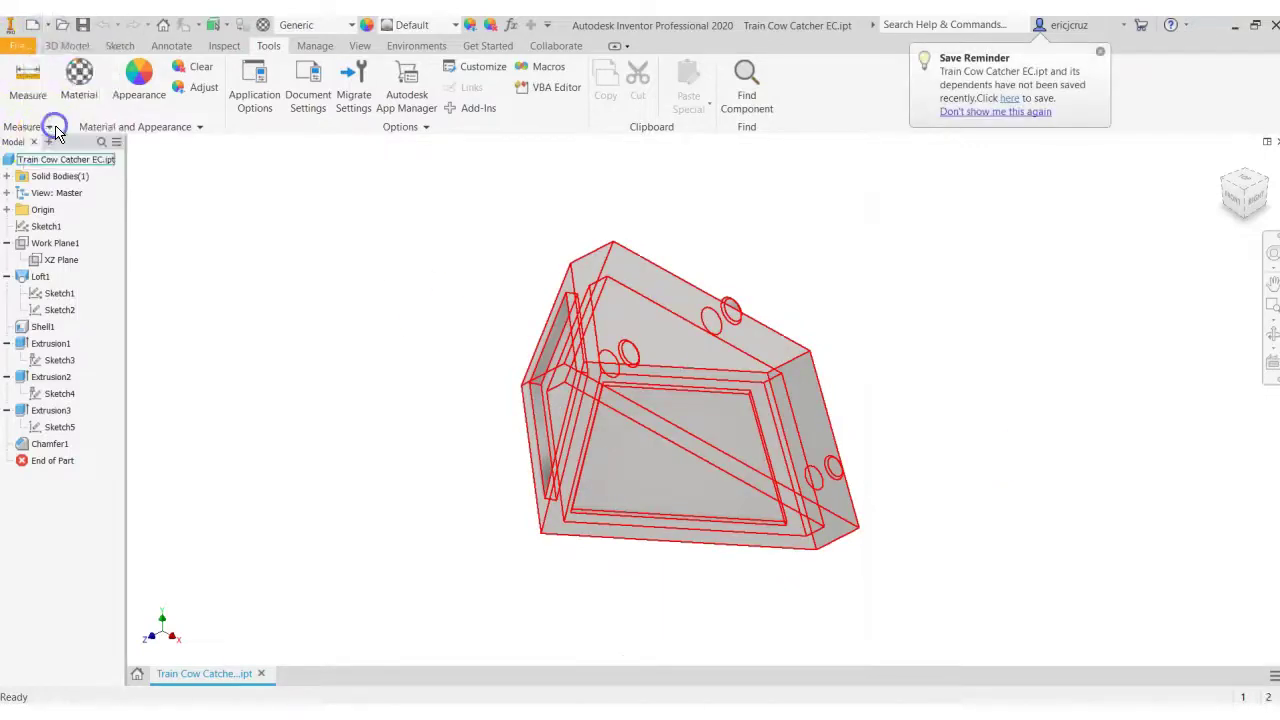
pyautogui.click(1100, 51)
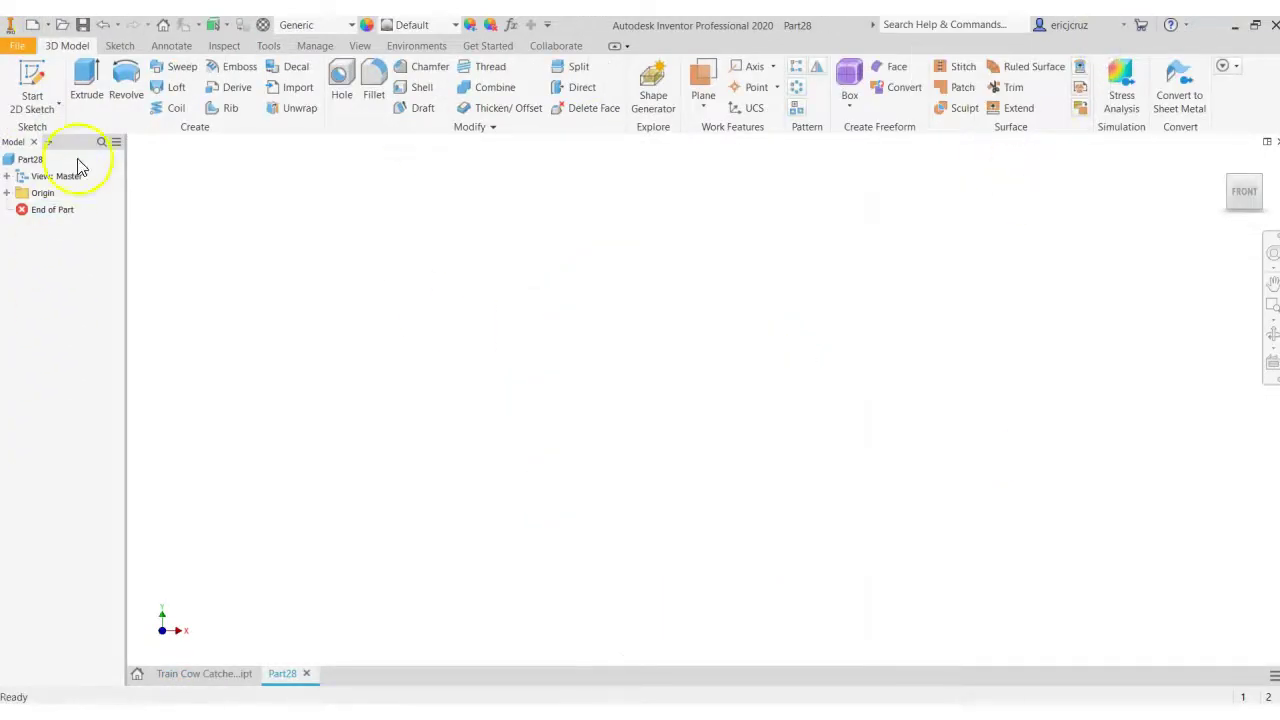
pyautogui.click(55, 76)
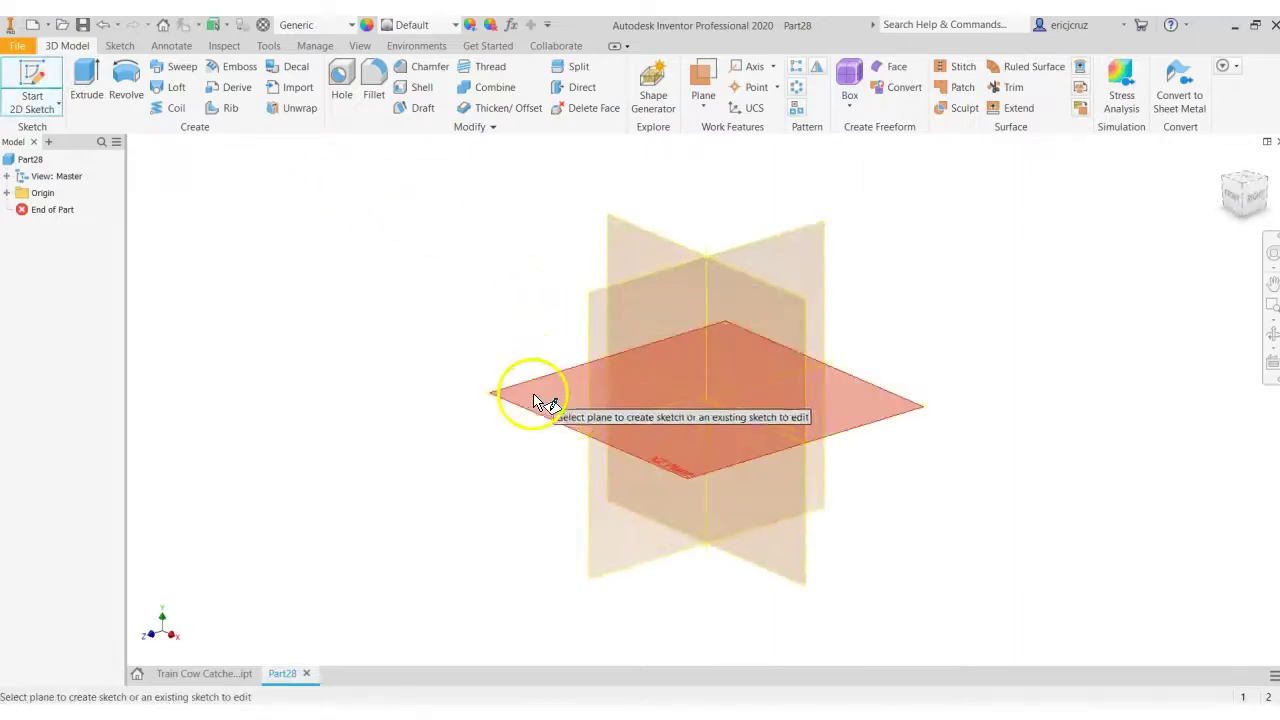
pyautogui.click(535, 403)
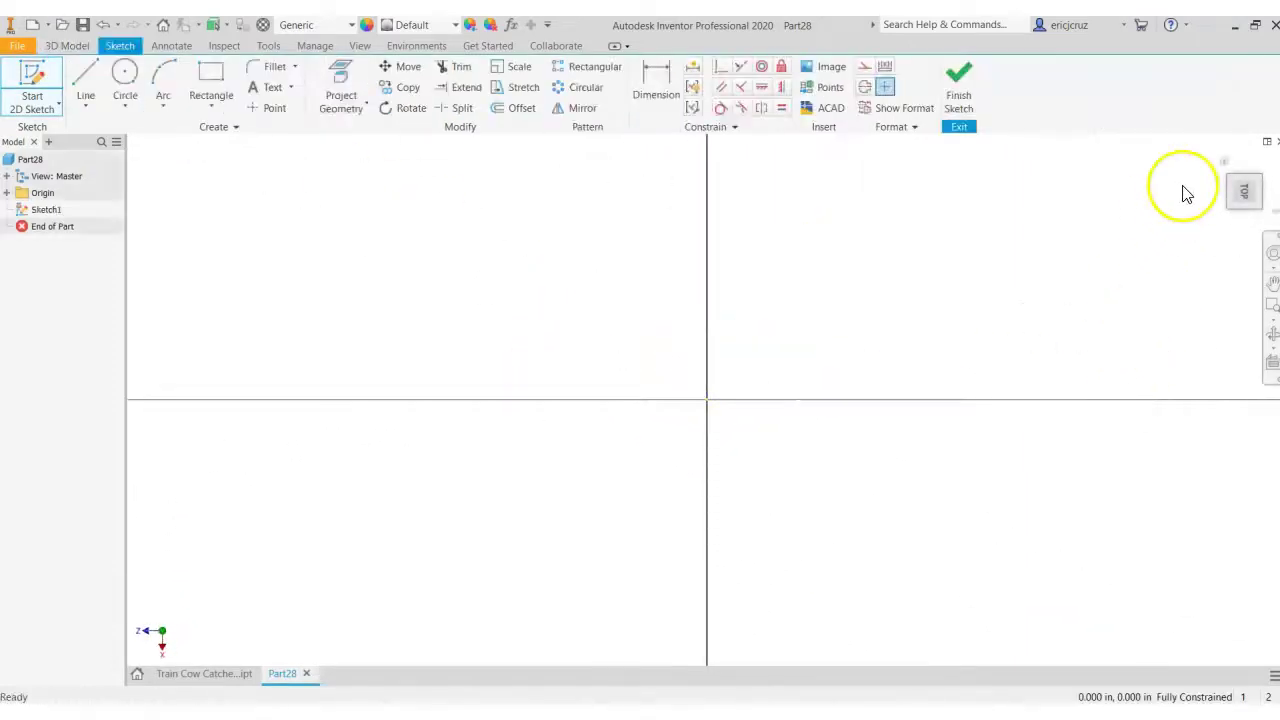
pyautogui.click(1254, 175)
pyautogui.click(640, 404)
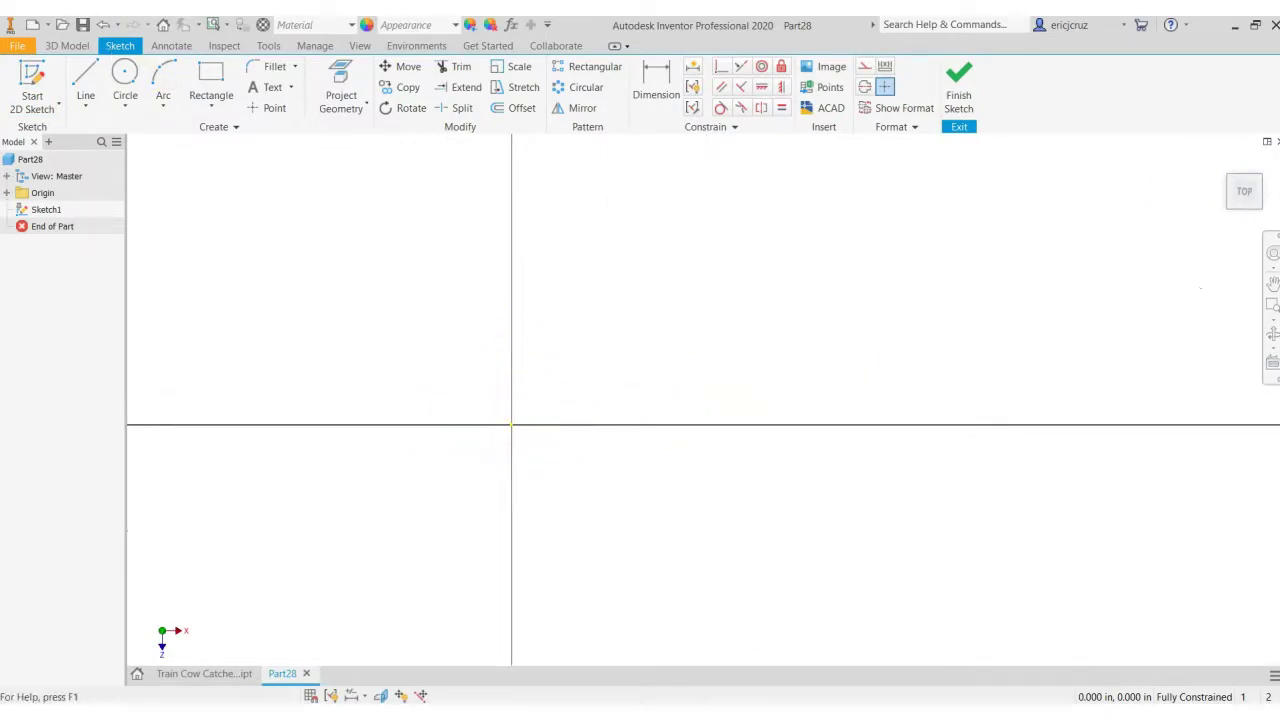
# Step: Draw a closed five-sided house-shaped line profile starting at the sketch origin
pyautogui.click(80, 78)
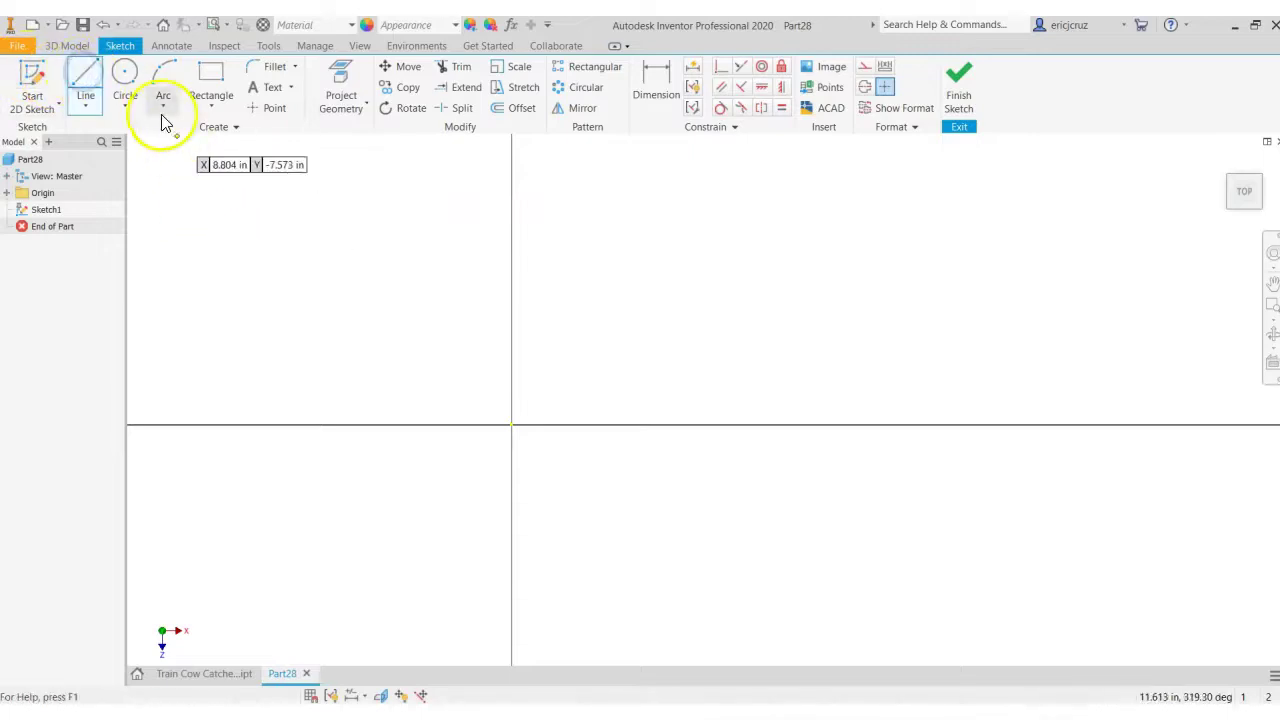
pyautogui.click(94, 82)
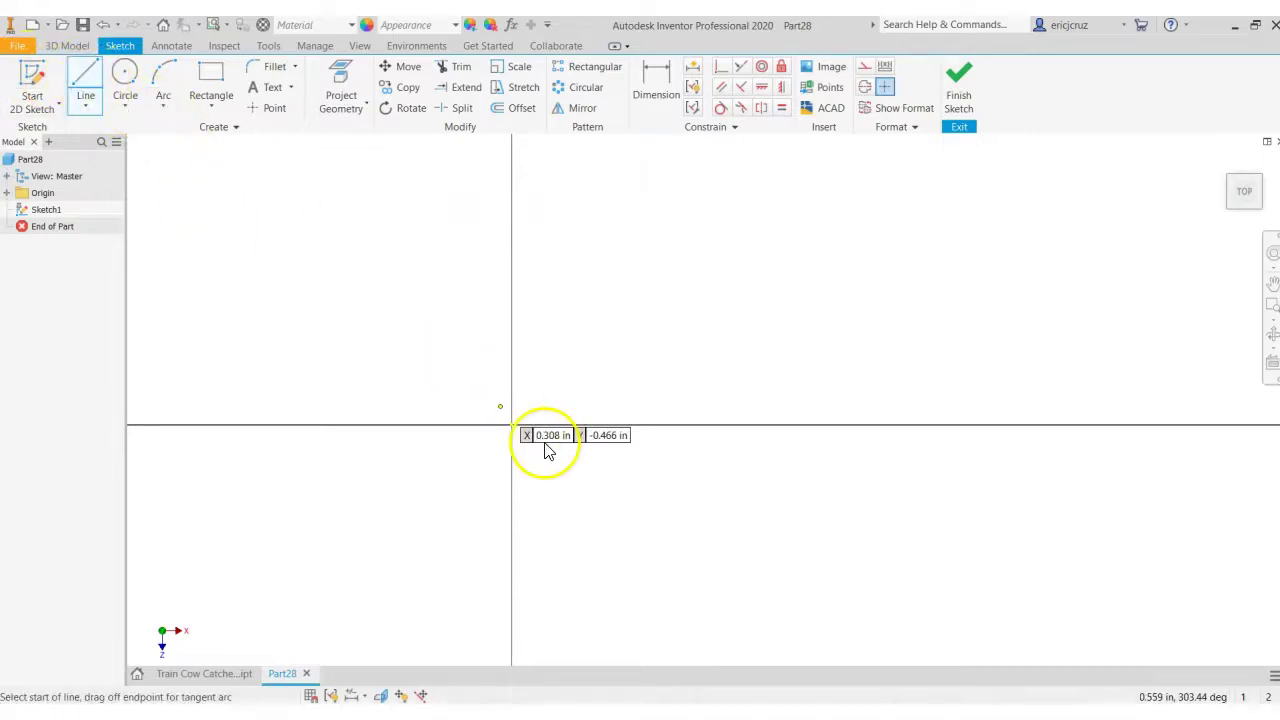
pyautogui.scroll(2, 543, 403)
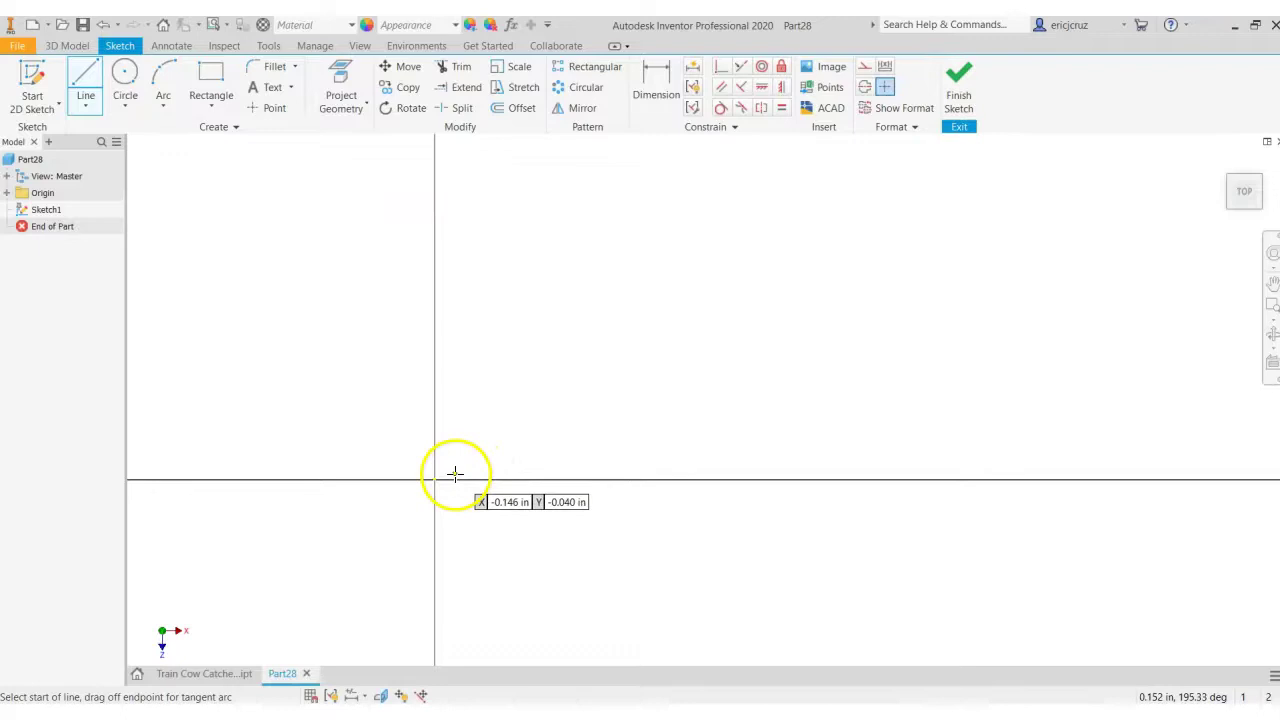
pyautogui.click(447, 477)
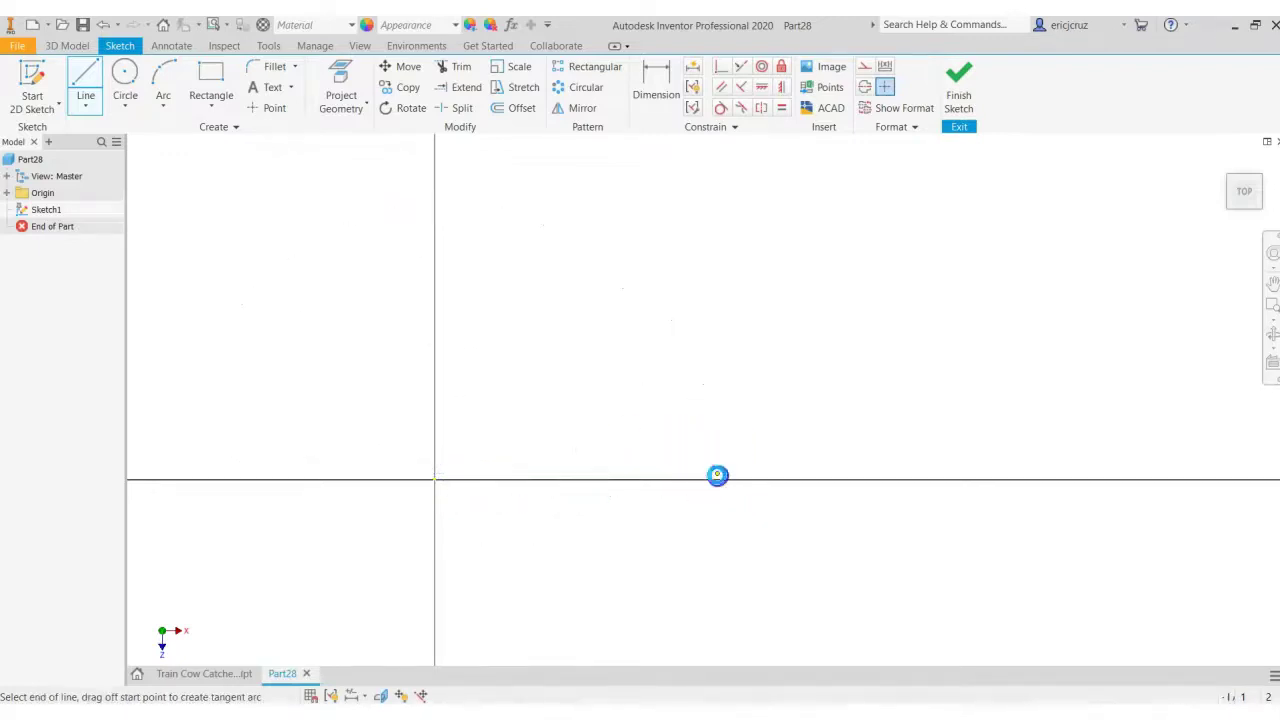
pyautogui.click(717, 476)
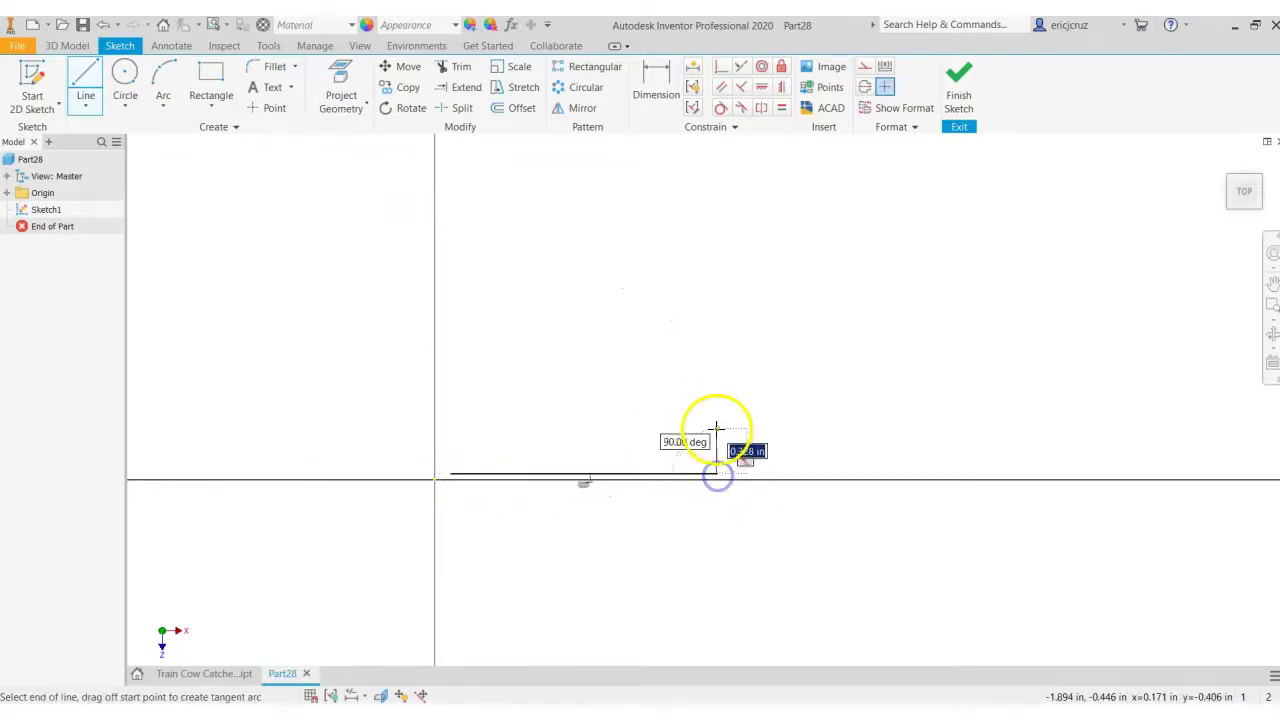
pyautogui.click(582, 326)
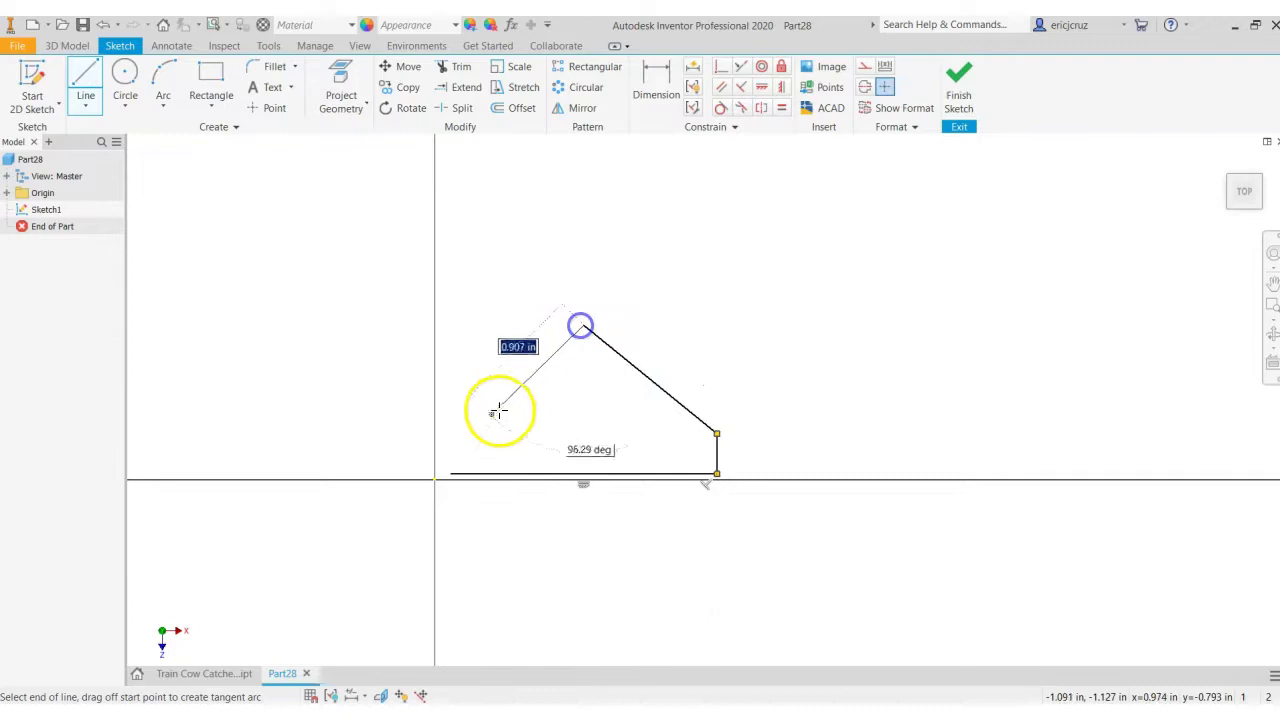
pyautogui.click(451, 434)
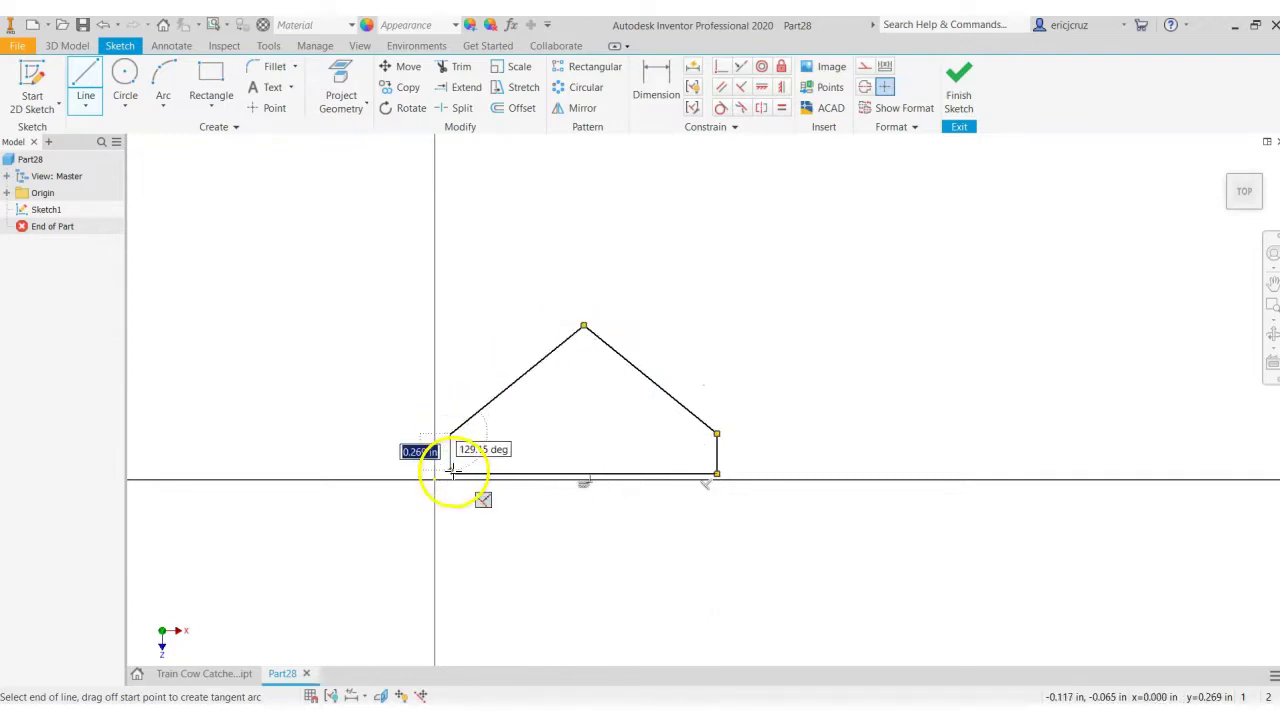
pyautogui.click(451, 474)
pyautogui.press('Escape')
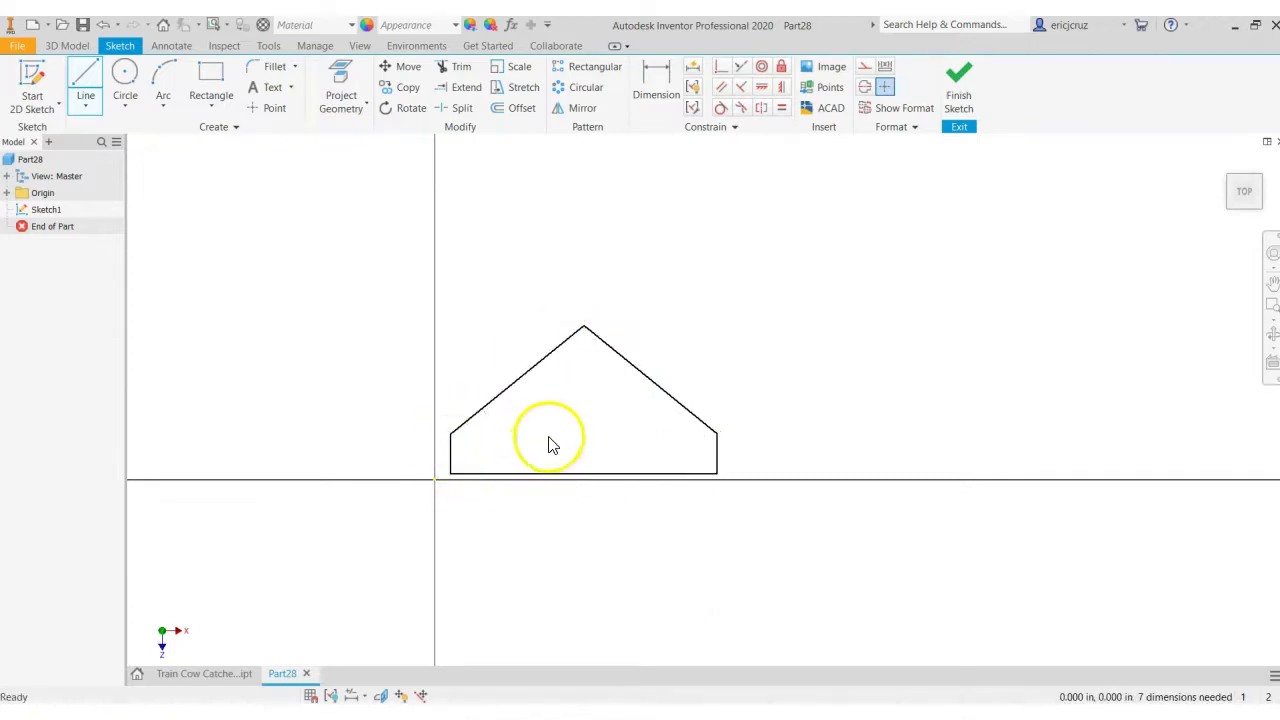
# Step: Recheck the reference drawing, move its window aside, and return to the sketch
pyautogui.press('Escape')
pyautogui.hotkey('alt', 'Tab')
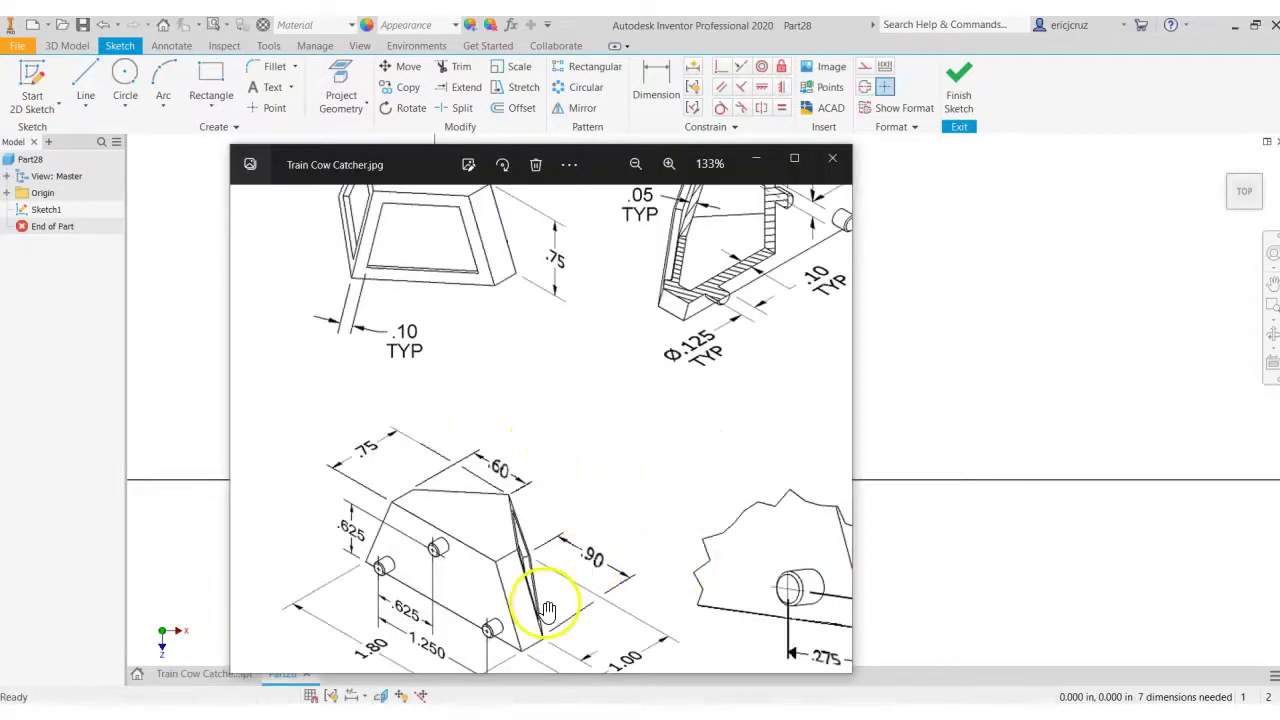
pyautogui.moveTo(534, 614); pyautogui.dragTo(547, 481)
pyautogui.moveTo(443, 165); pyautogui.dragTo(258, 135)
pyautogui.click(843, 351)
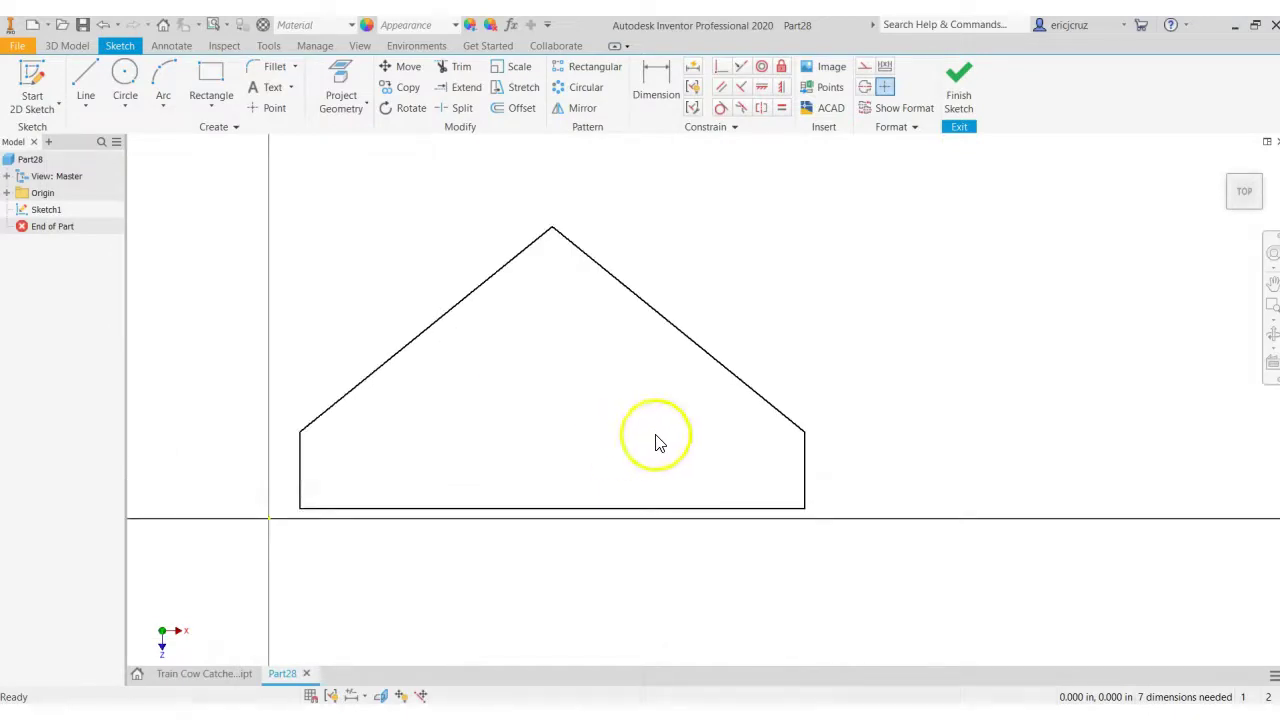
# Step: Dimension the profile's base width to 1.800 and both side edges to .250
pyautogui.moveTo(688, 418); pyautogui.dragTo(708, 415, button='middle')
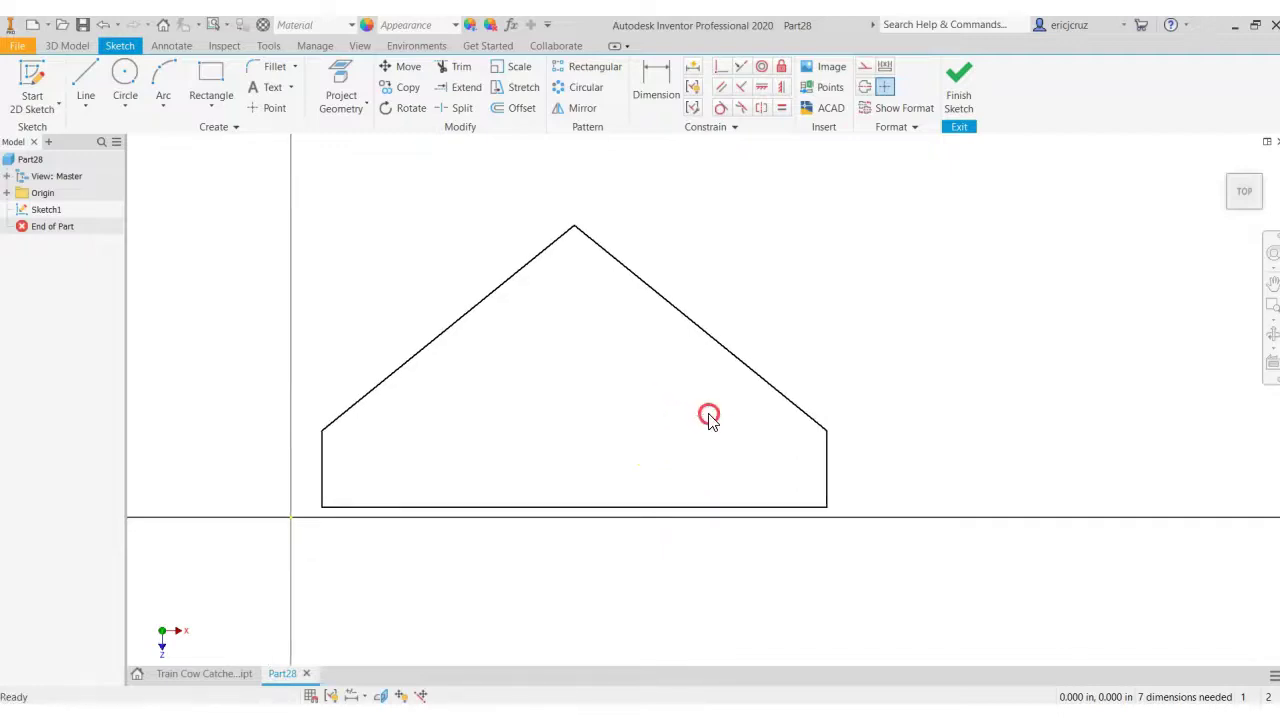
pyautogui.click(650, 78)
pyautogui.click(629, 510)
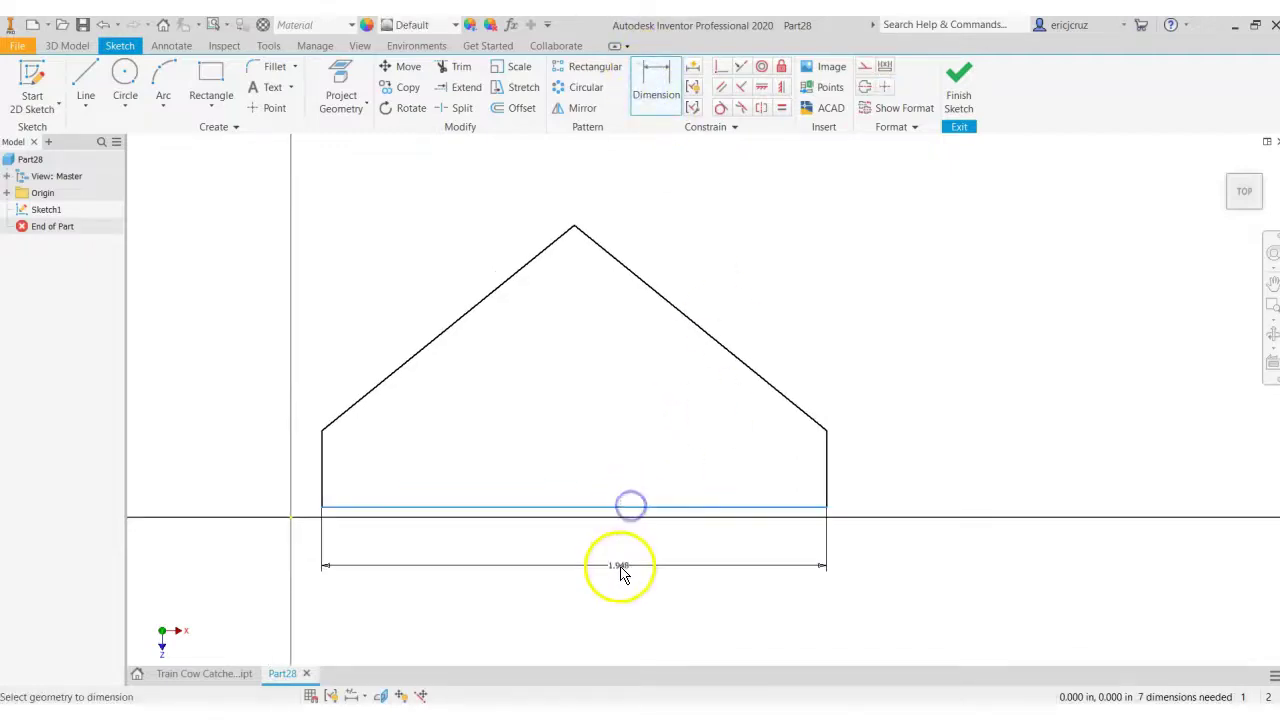
pyautogui.click(613, 573)
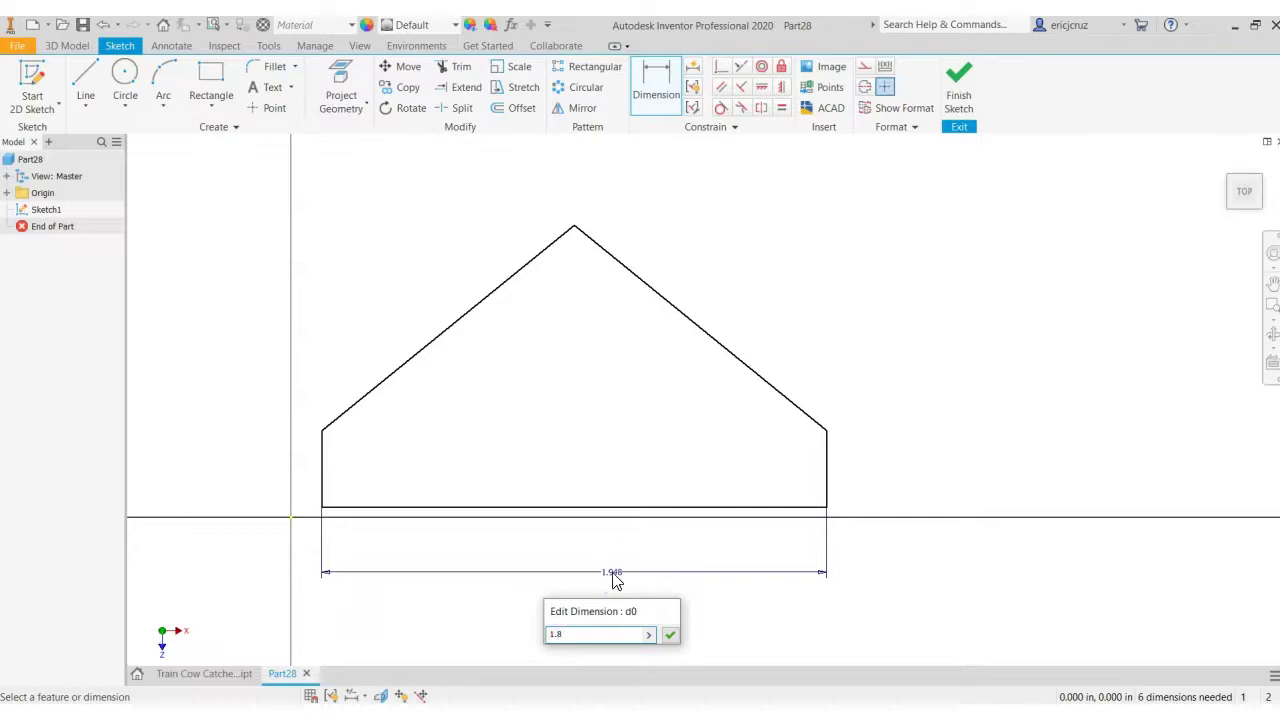
pyautogui.press('Return')
pyautogui.click(509, 489)
pyautogui.click(321, 486)
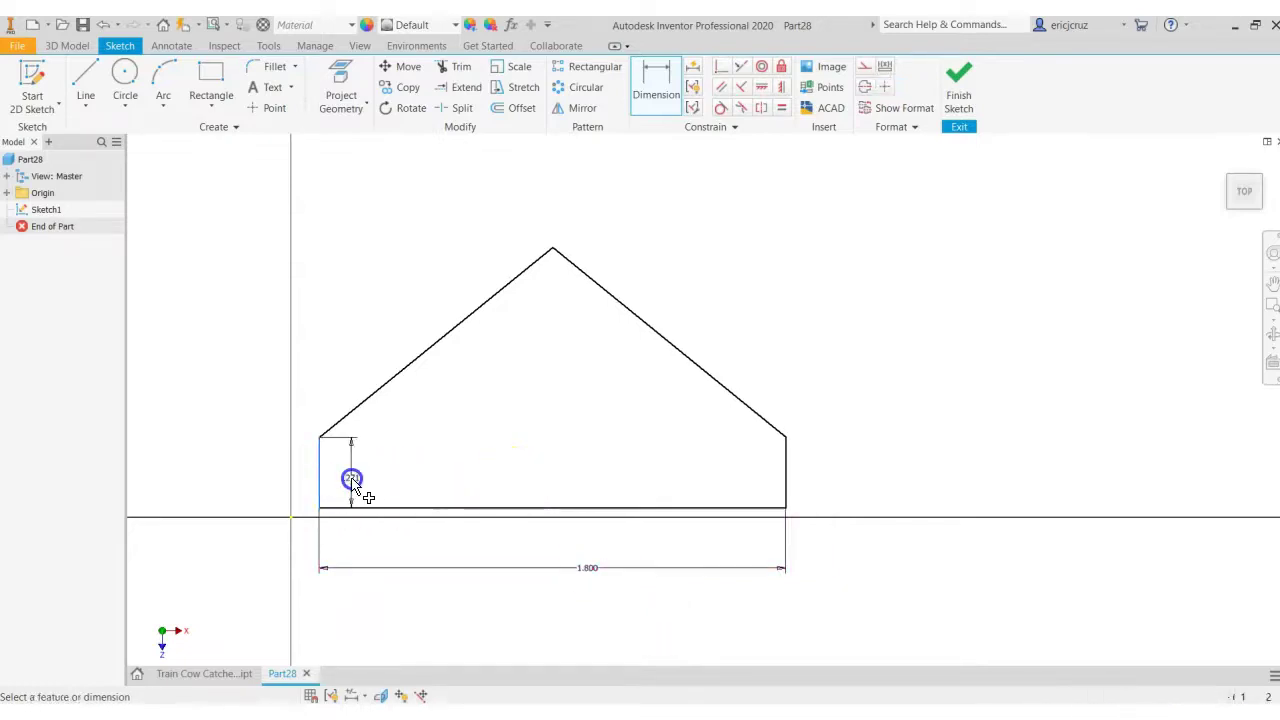
pyautogui.click(352, 481)
pyautogui.press('Return')
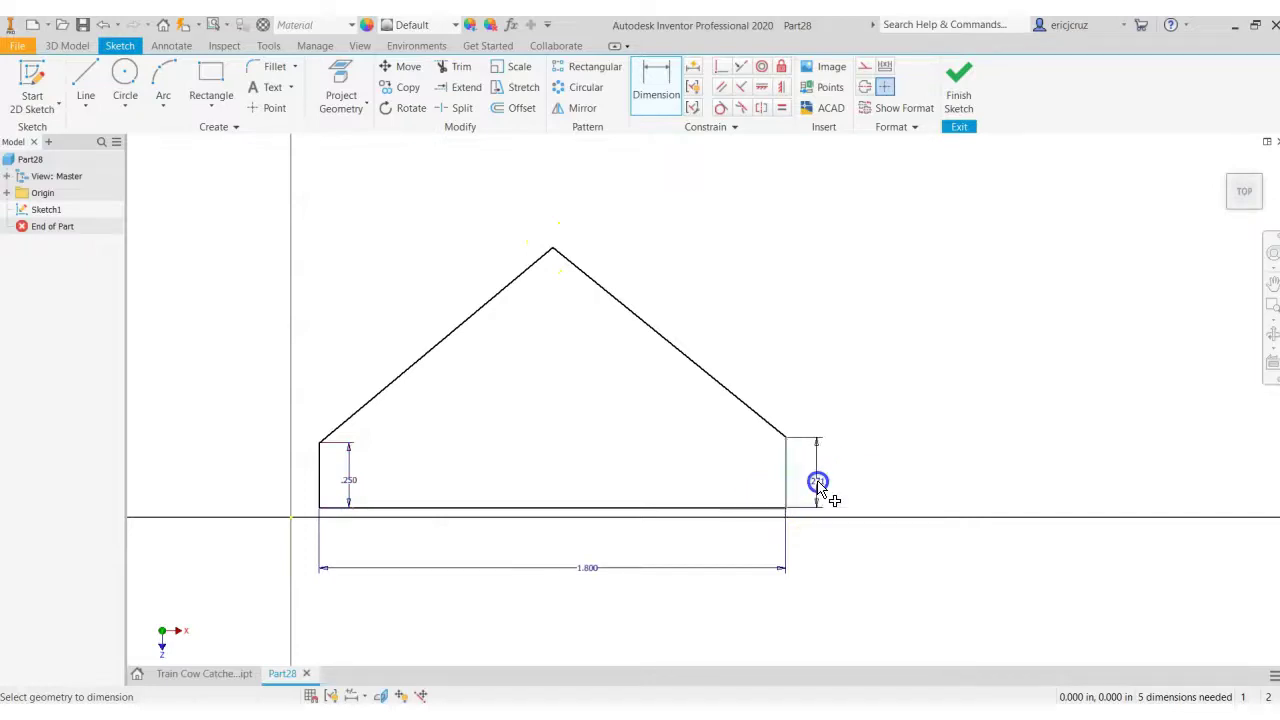
pyautogui.click(818, 484)
pyautogui.write('.25')
pyautogui.press('Return')
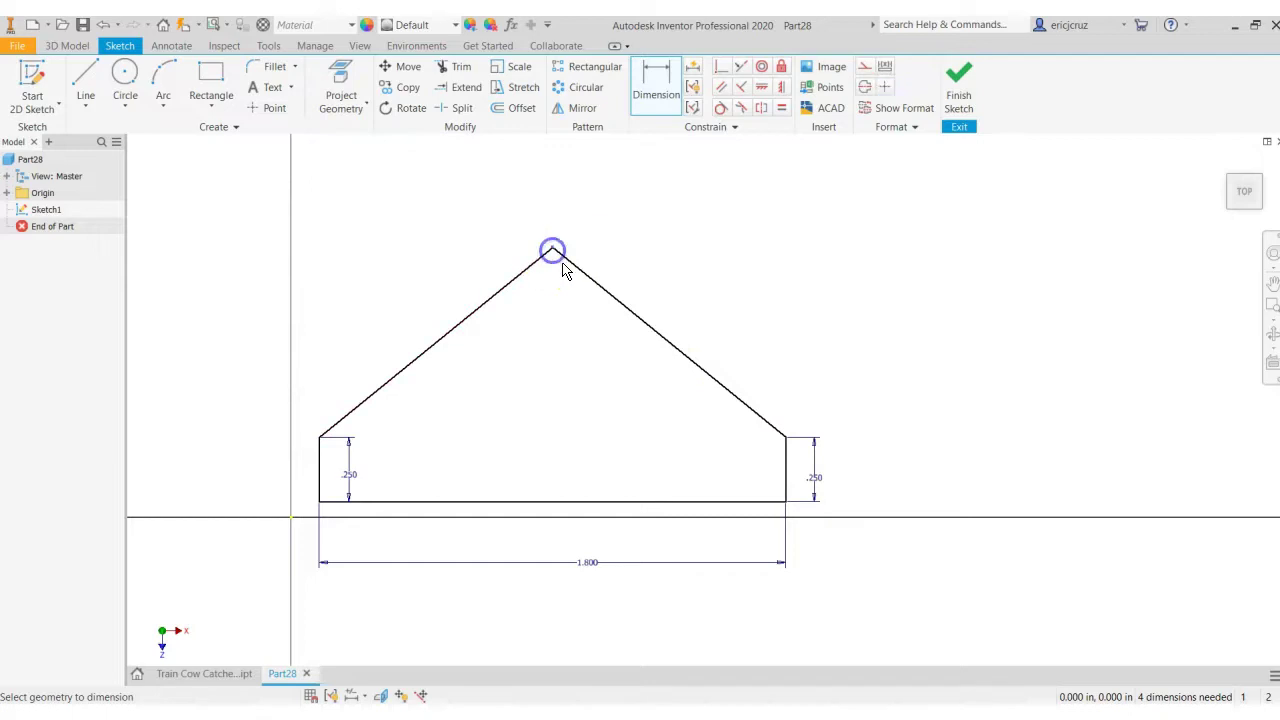
# Step: Add the 1.000 overall height and .900 apex-to-right-edge offset, then view the reference drawing
pyautogui.click(584, 503)
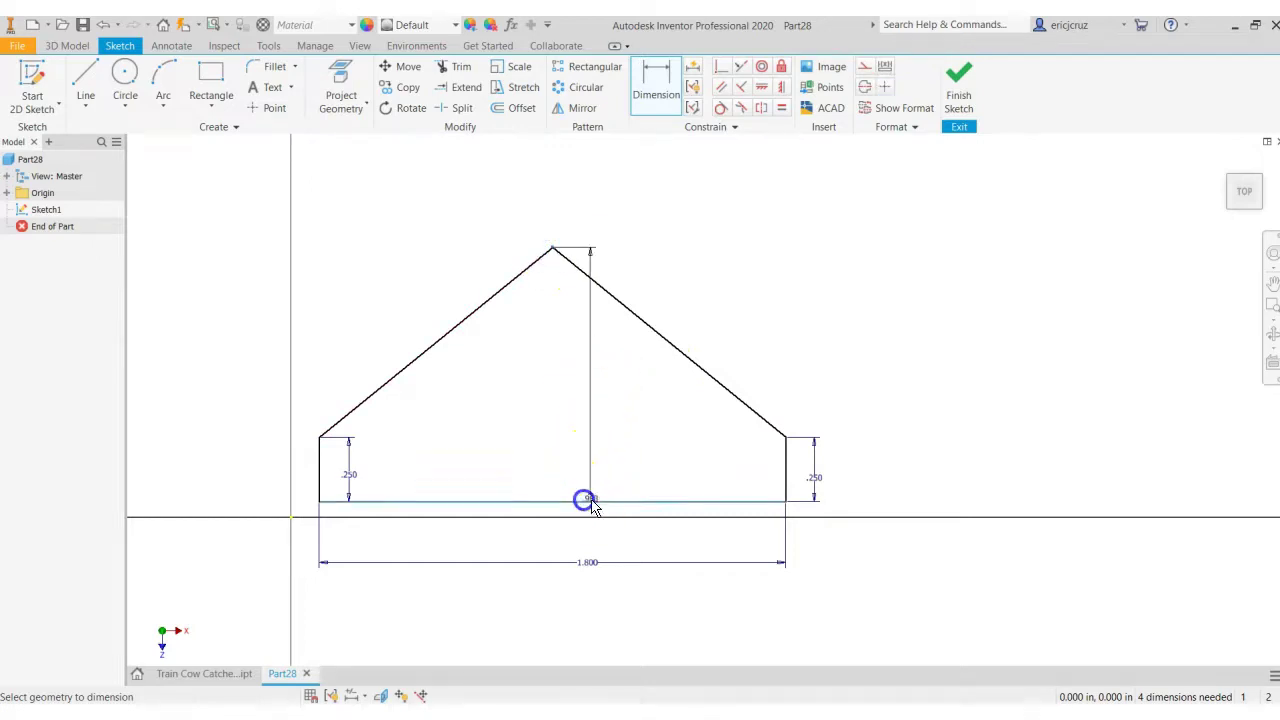
pyautogui.click(877, 397)
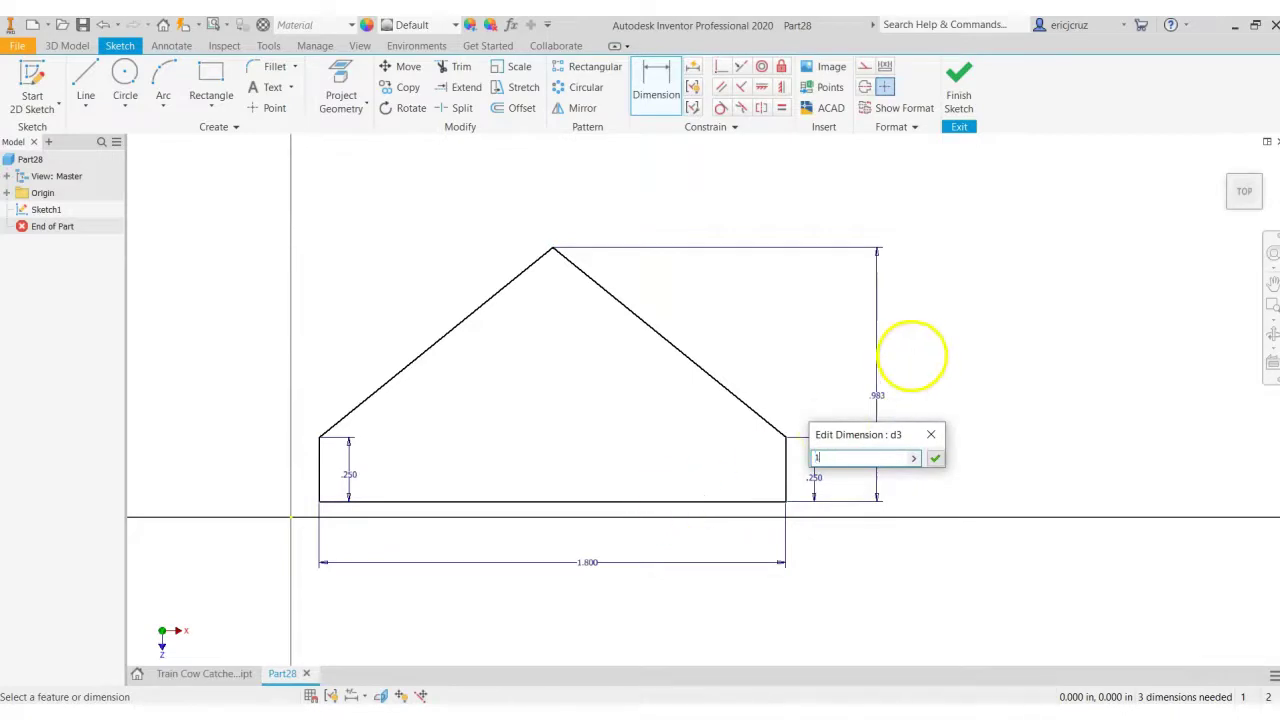
pyautogui.write('1')
pyautogui.press('Return')
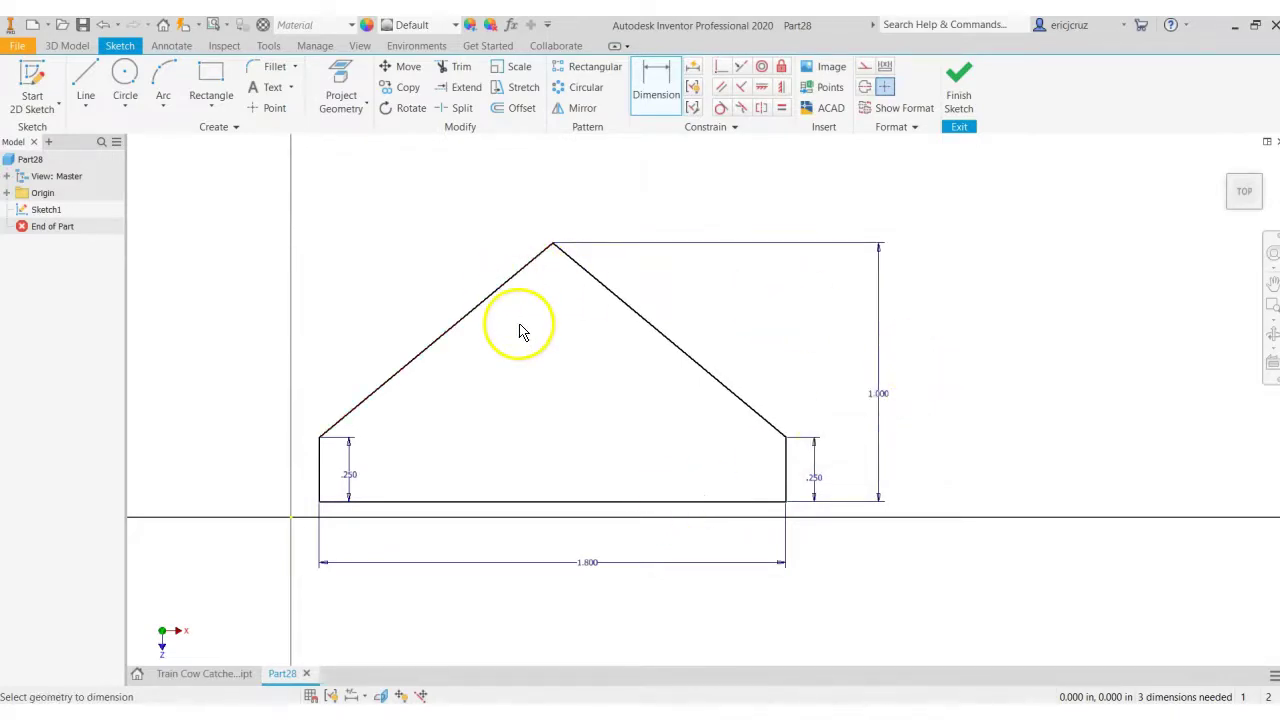
pyautogui.click(554, 246)
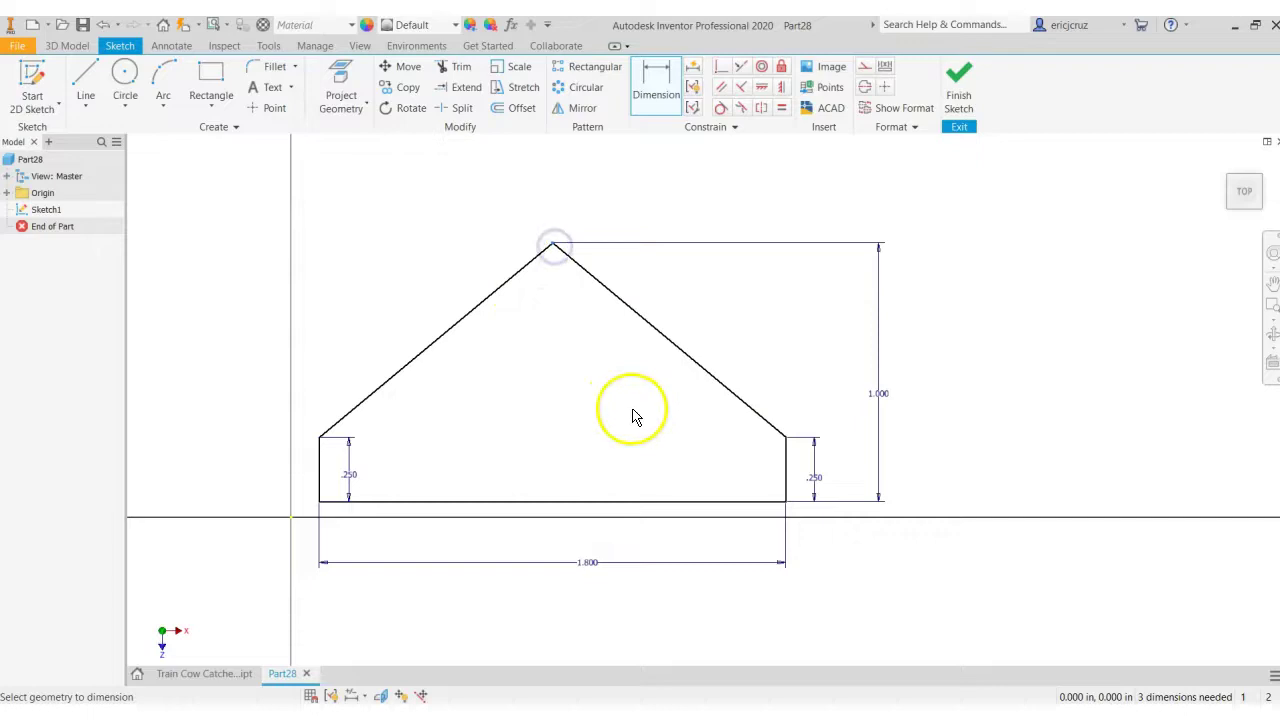
pyautogui.click(785, 466)
pyautogui.click(702, 474)
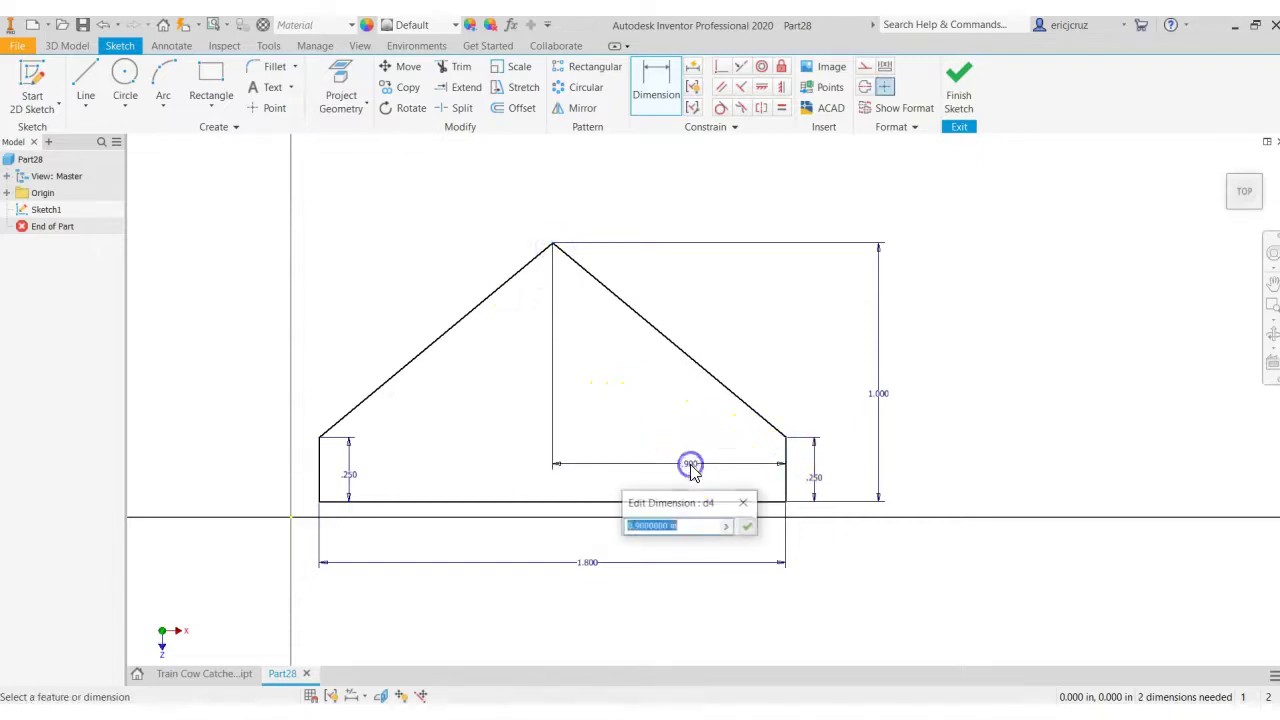
pyautogui.click(740, 524)
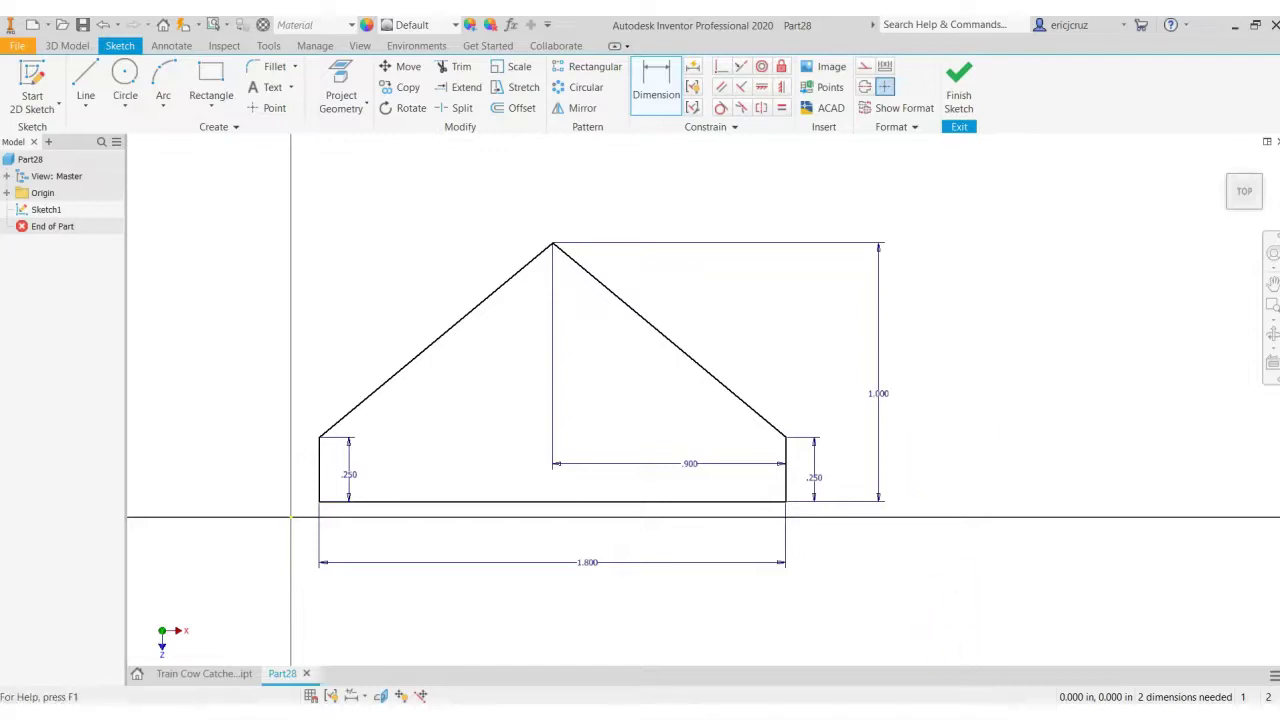
pyautogui.hotkey('alt', 'Tab')
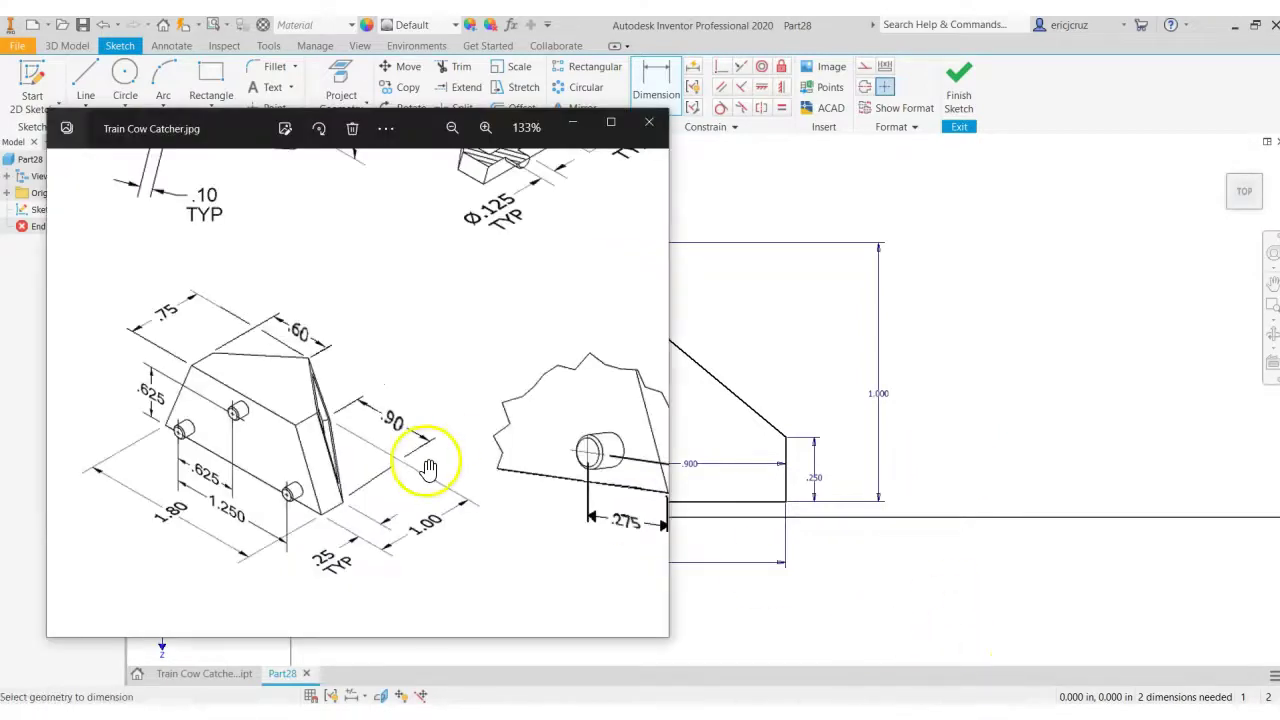
# Step: Finish Sketch1 and turn the model to a back-left corner view
pyautogui.click(933, 345)
pyautogui.click(959, 92)
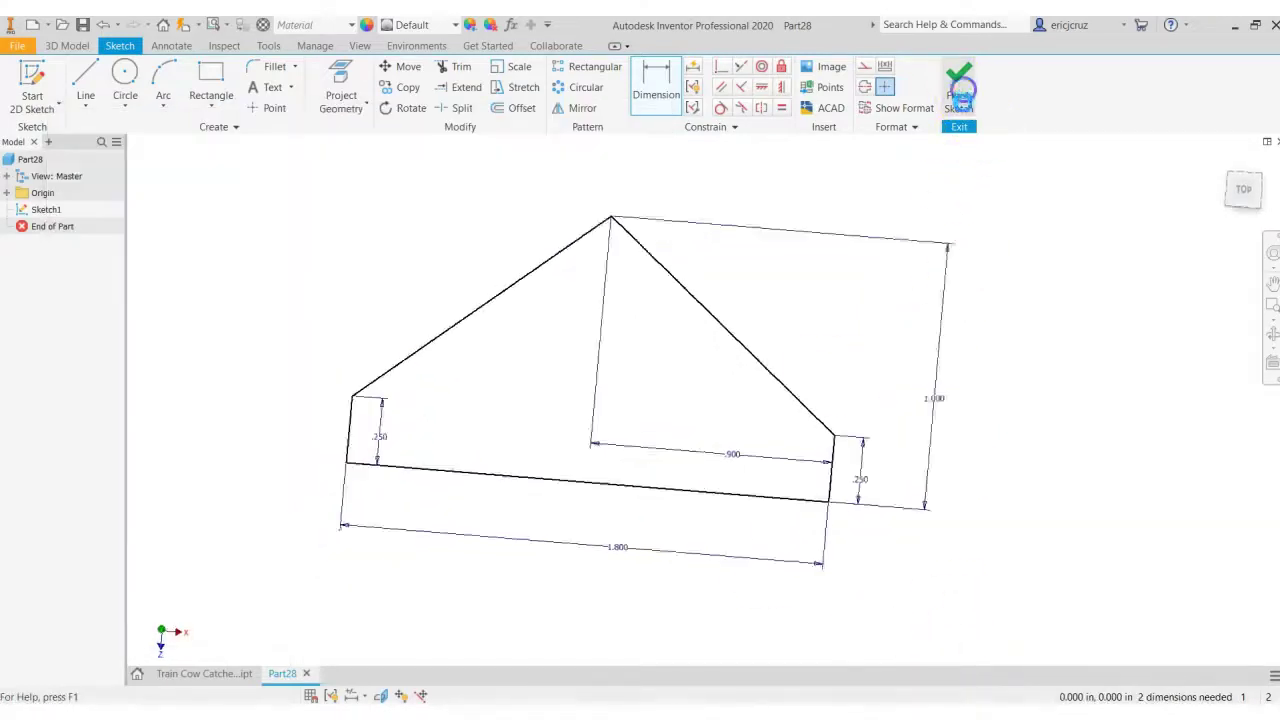
pyautogui.click(1220, 163)
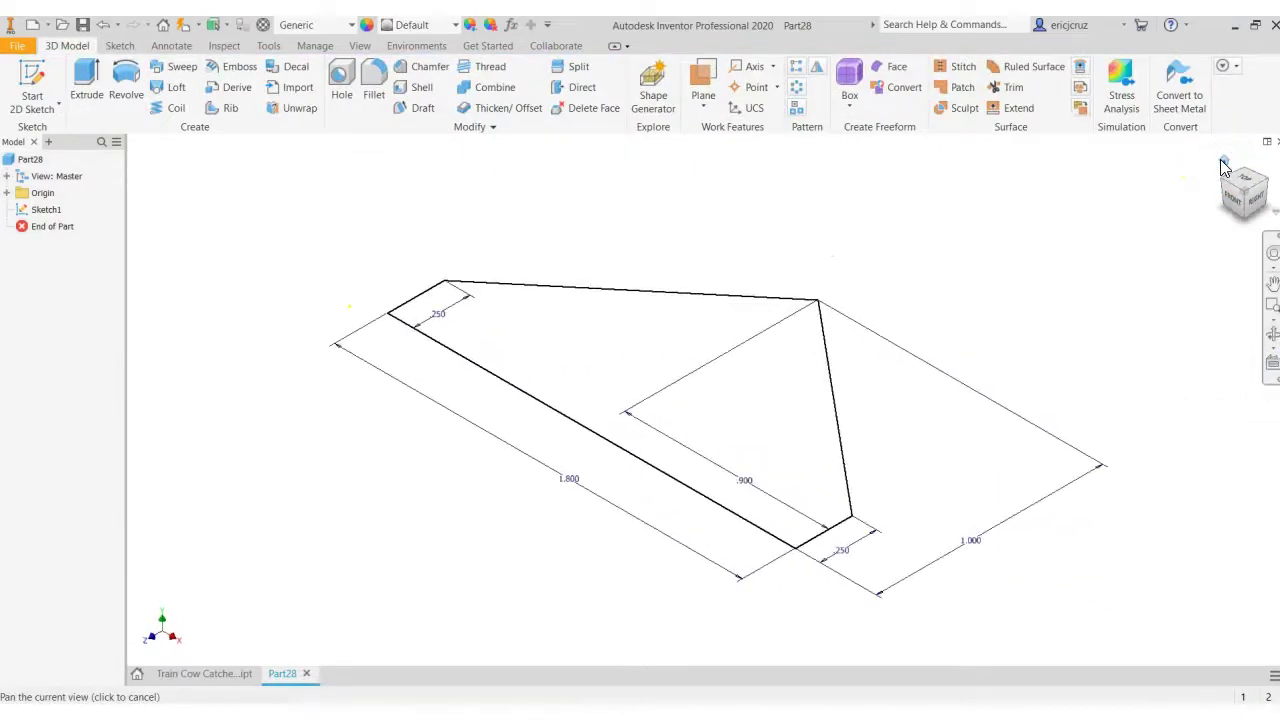
pyautogui.click(1246, 176)
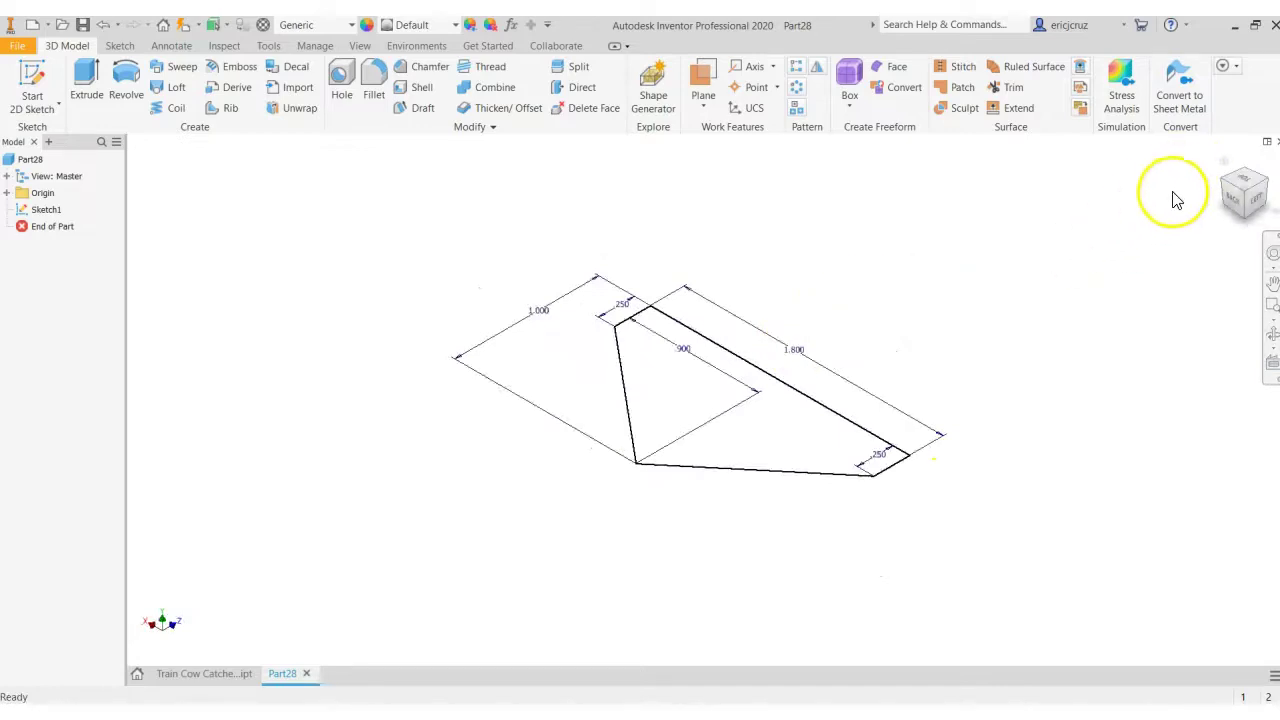
# Step: Save the current view as the Home view, fitted to view, and go to it
pyautogui.rightClick(1248, 200)
pyautogui.moveTo(1212, 318)
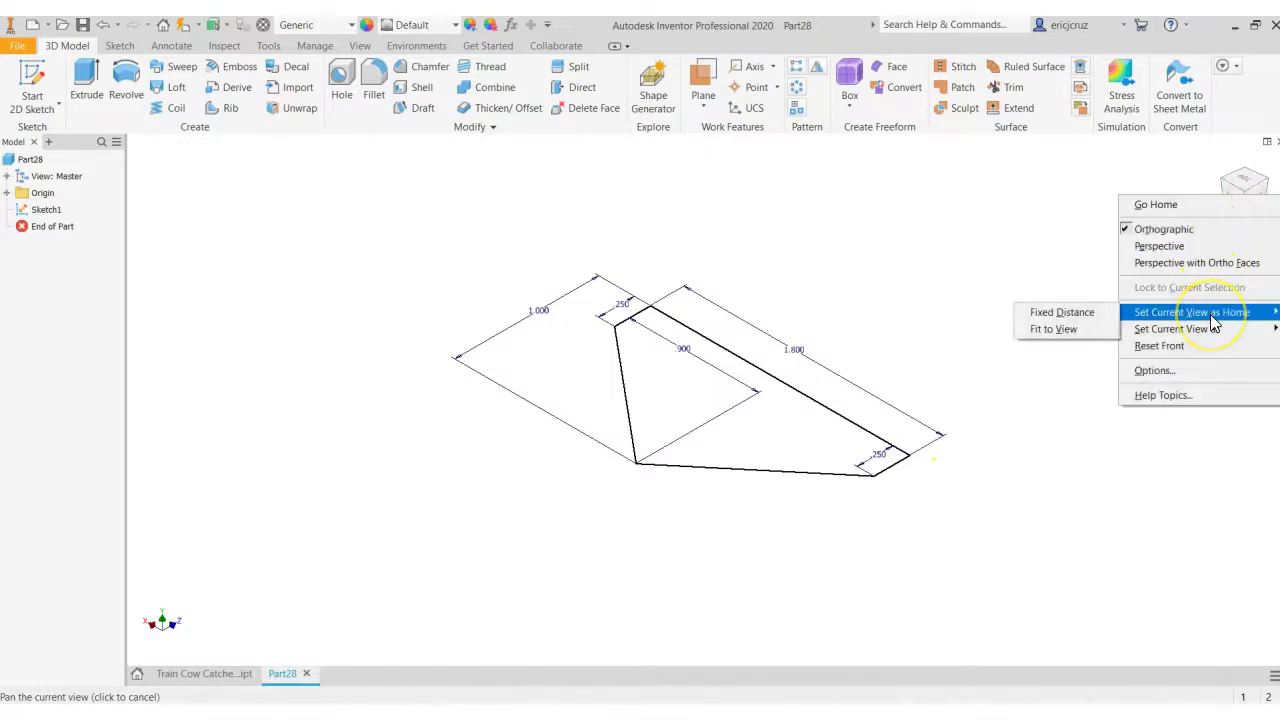
pyautogui.click(1112, 319)
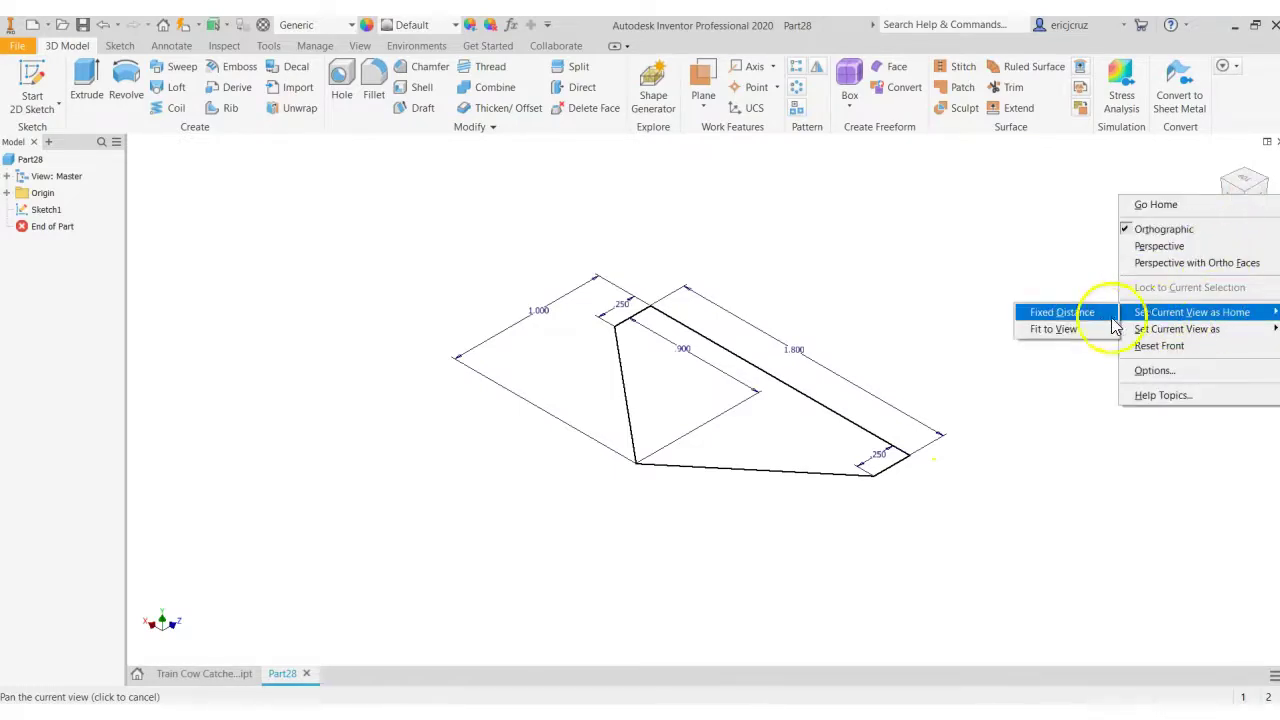
pyautogui.click(1060, 331)
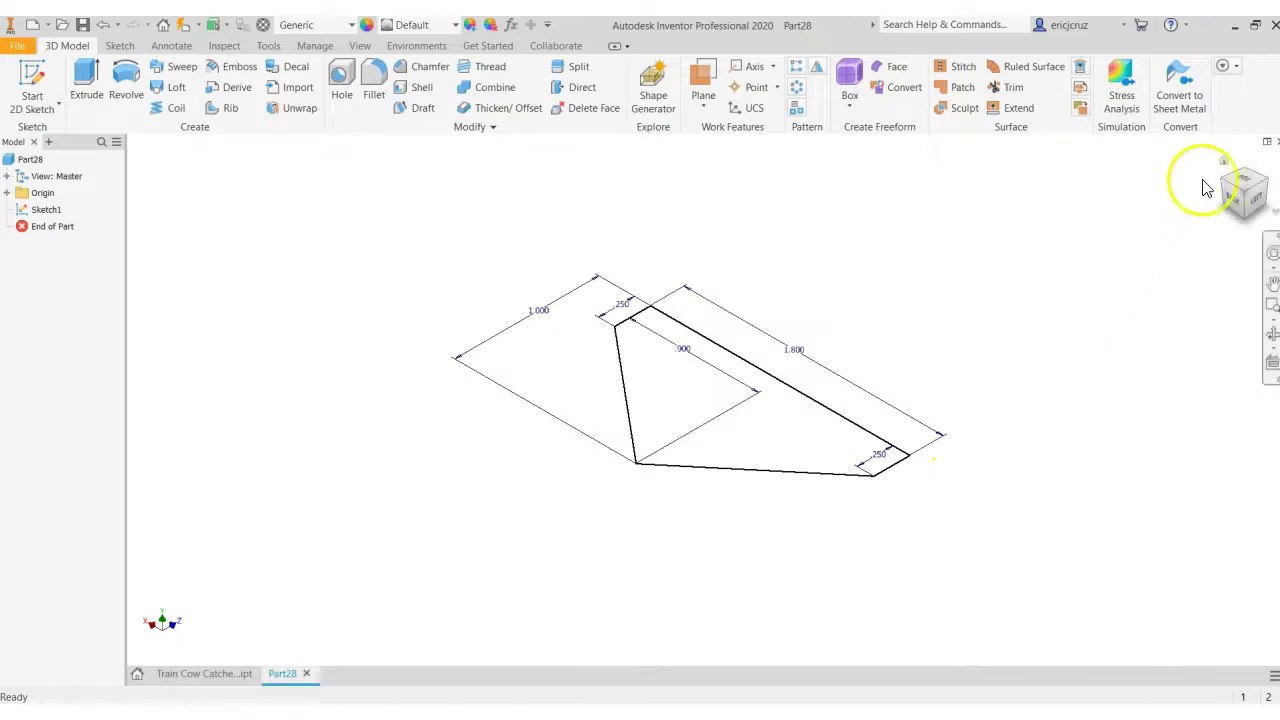
pyautogui.click(1222, 163)
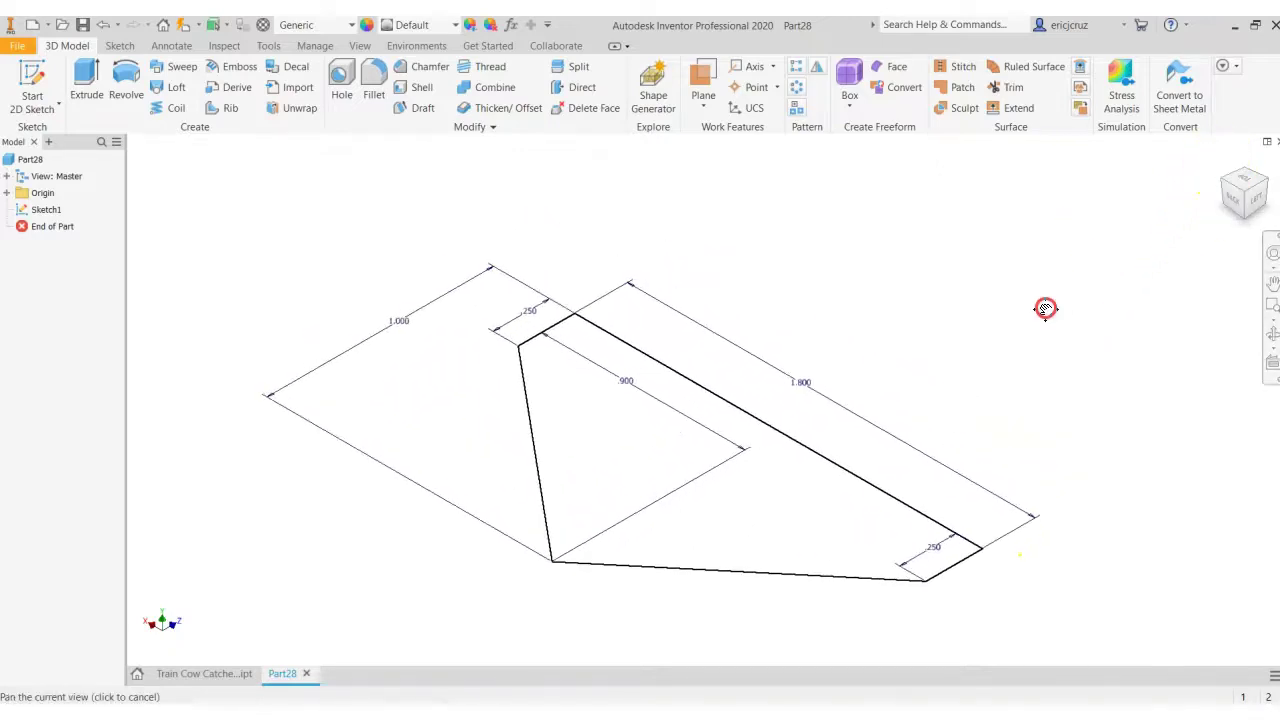
pyautogui.scroll(-3, 1049, 314)
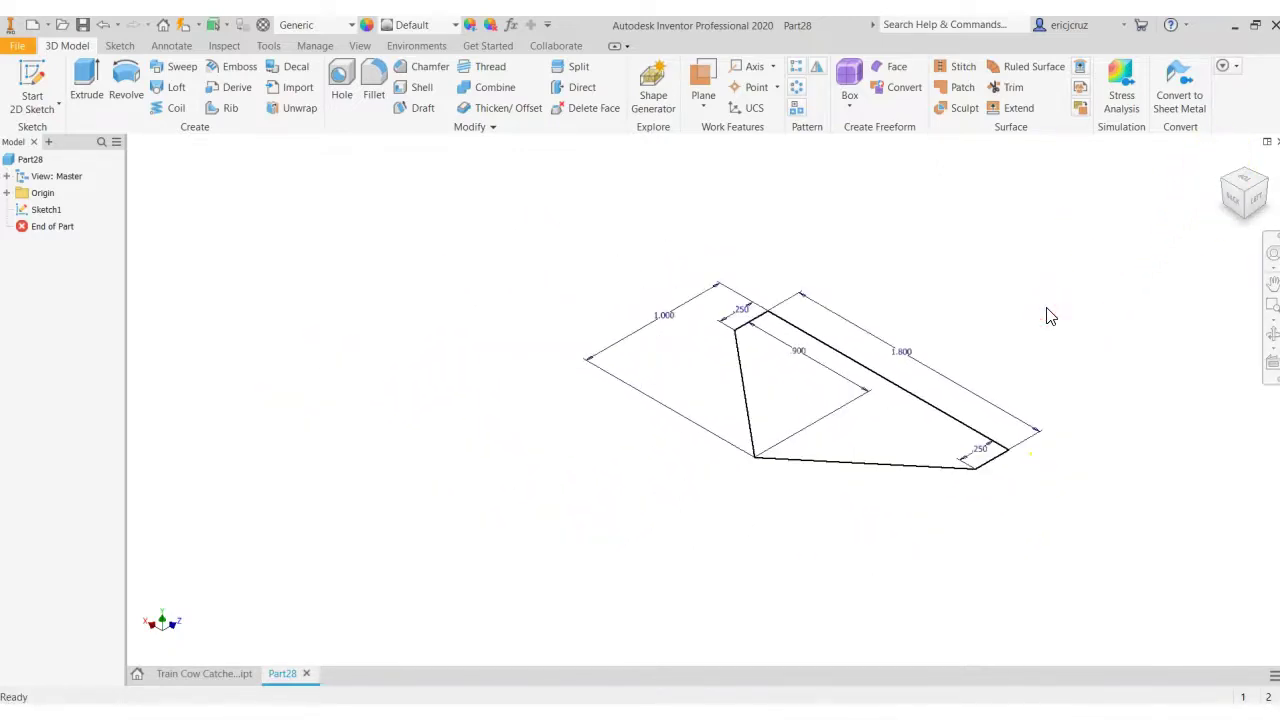
pyautogui.moveTo(1049, 314); pyautogui.dragTo(872, 332)
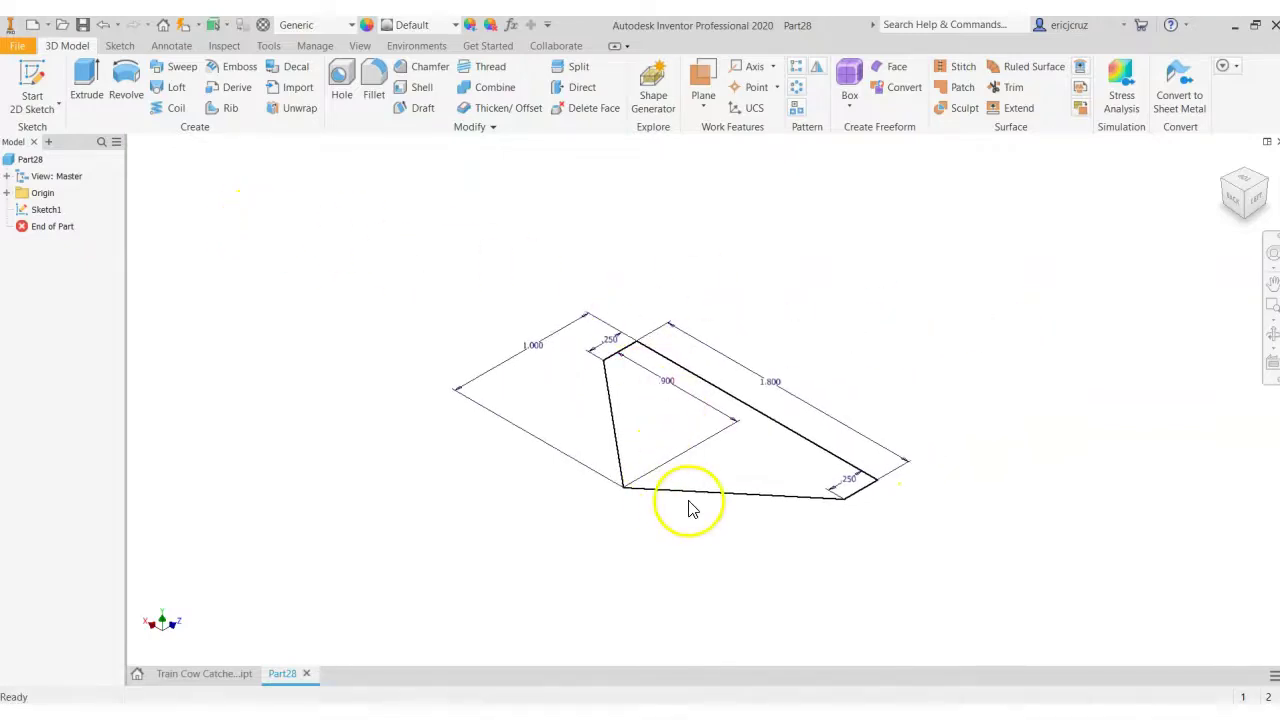
pyautogui.hotkey('alt', 'Tab')
pyautogui.moveTo(407, 389); pyautogui.dragTo(417, 307)
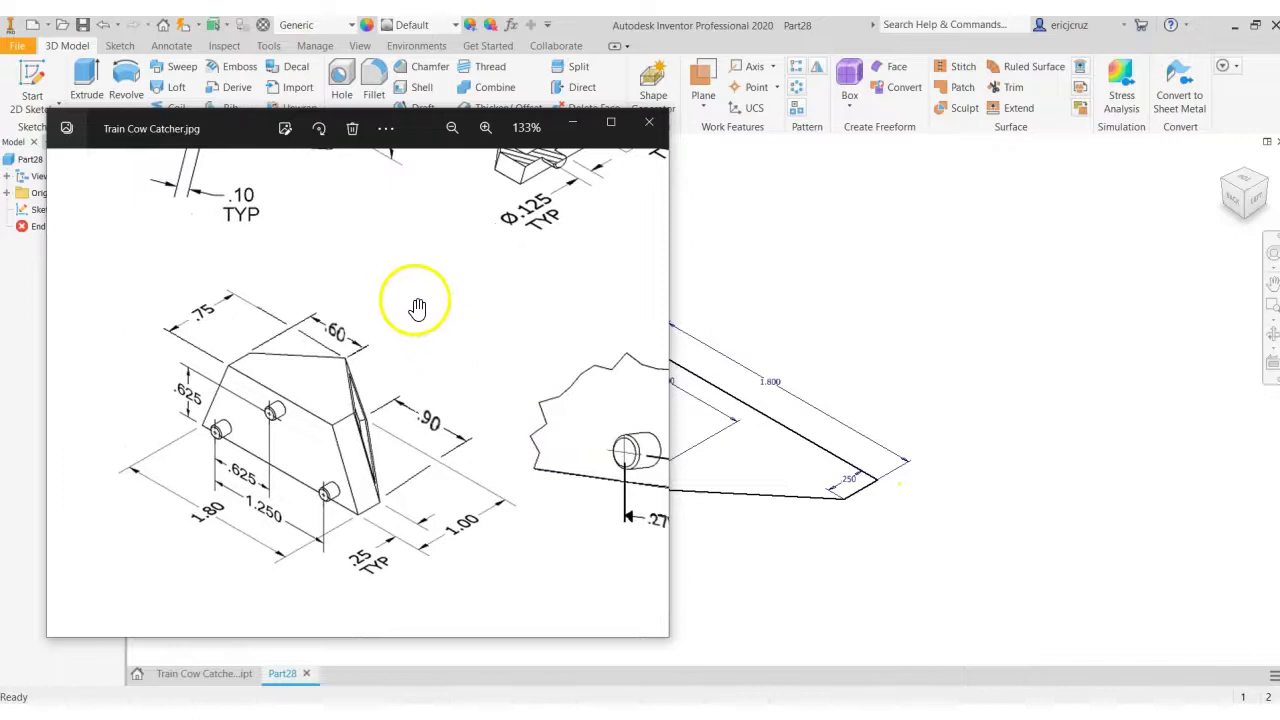
pyautogui.scroll(5, 450, 365)
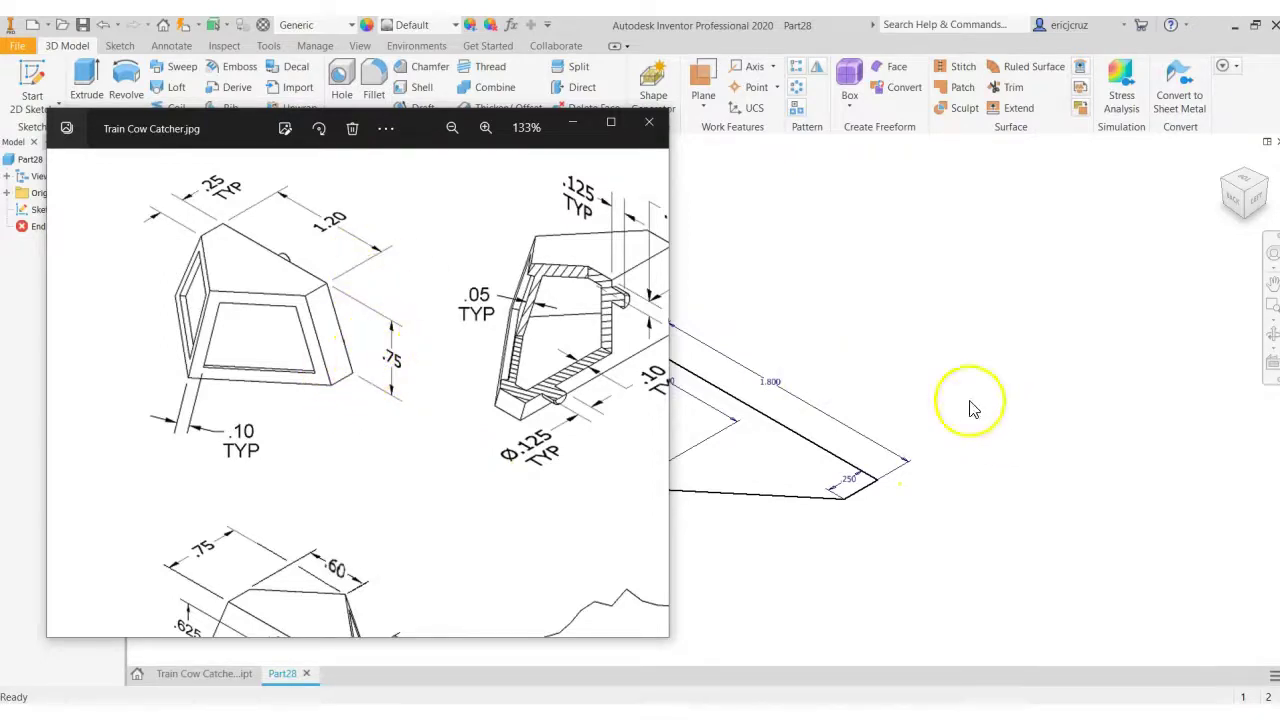
pyautogui.click(932, 376)
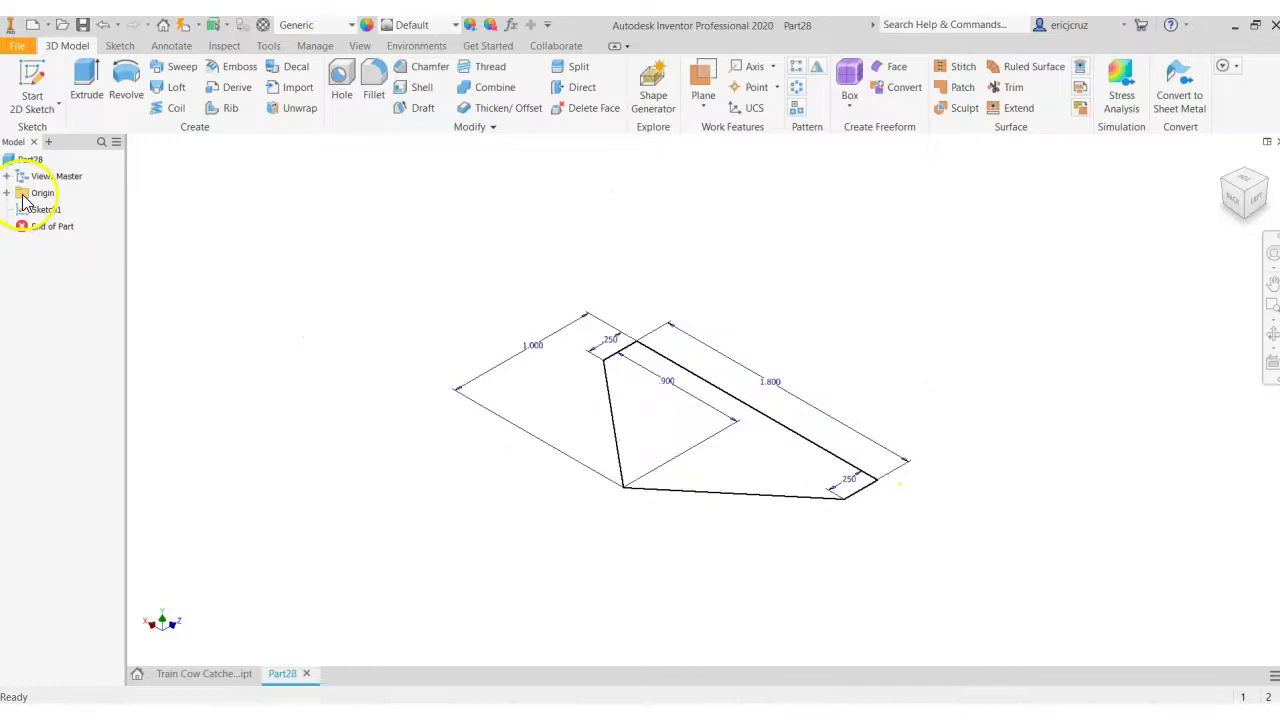
# Step: Create Work Plane1 offset .750 from the XZ plane with the general Plane tool
pyautogui.click(8, 193)
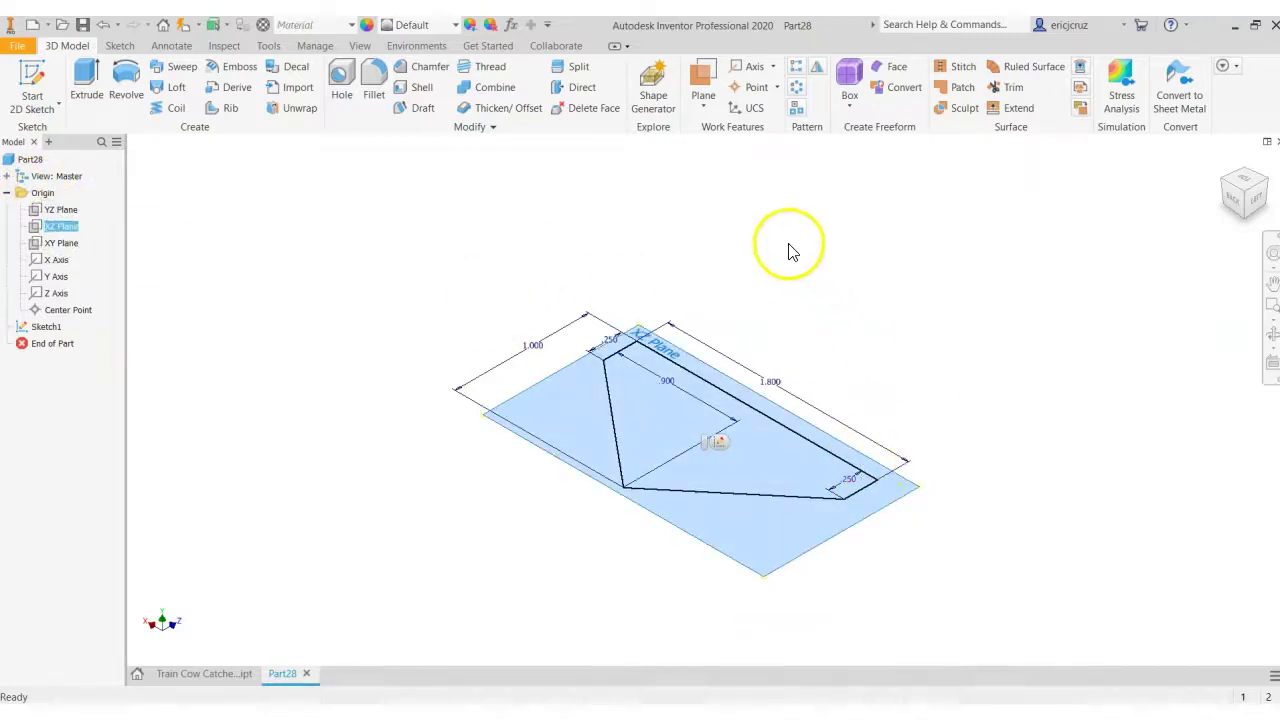
pyautogui.click(703, 104)
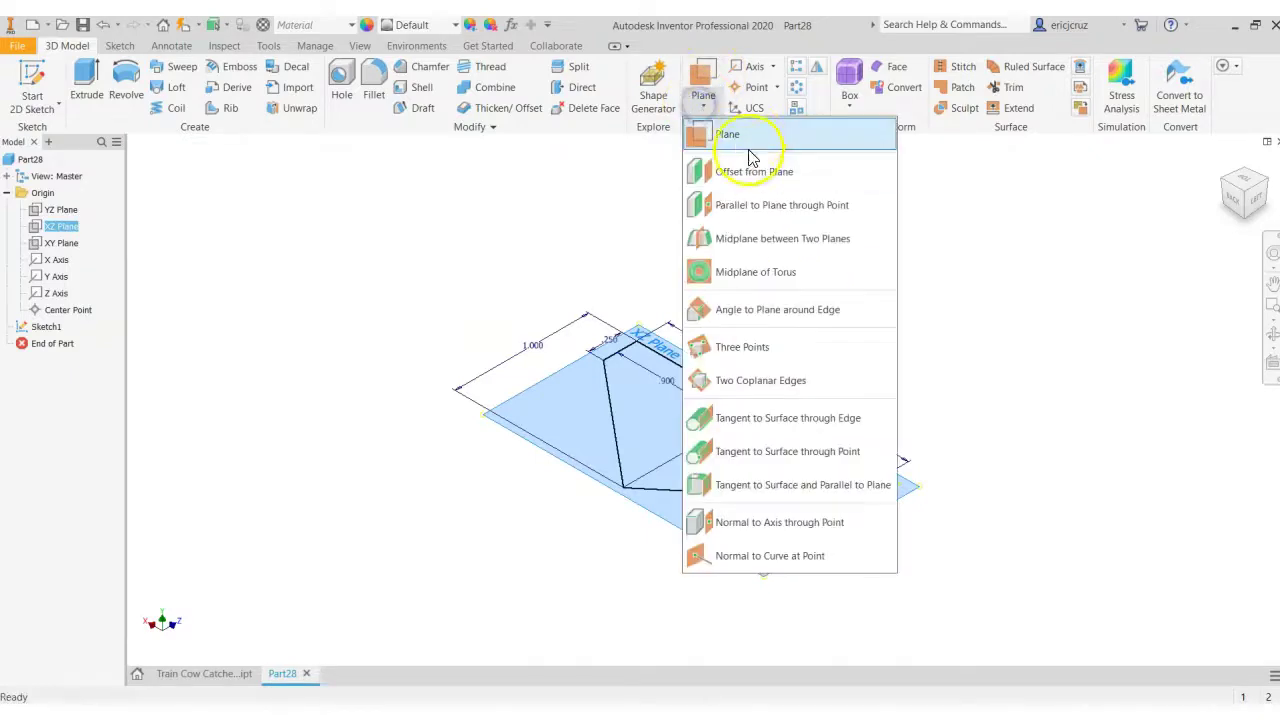
pyautogui.click(751, 142)
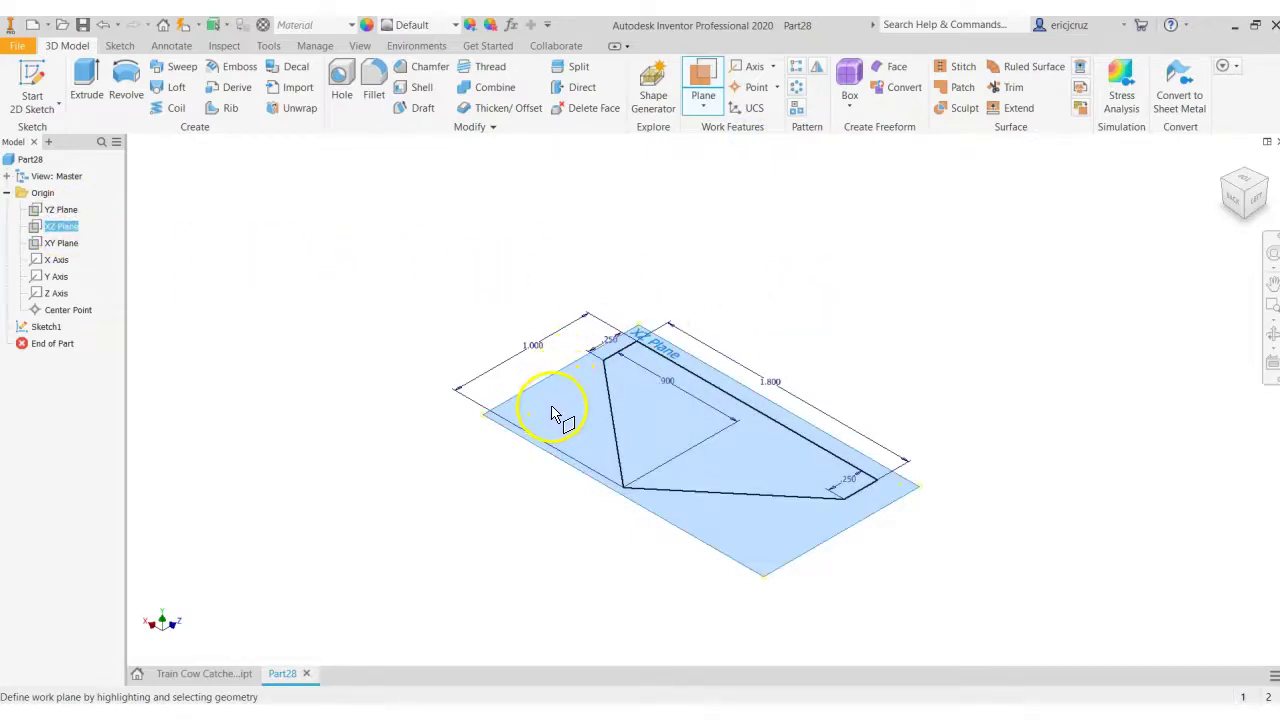
pyautogui.moveTo(553, 414); pyautogui.dragTo(549, 294)
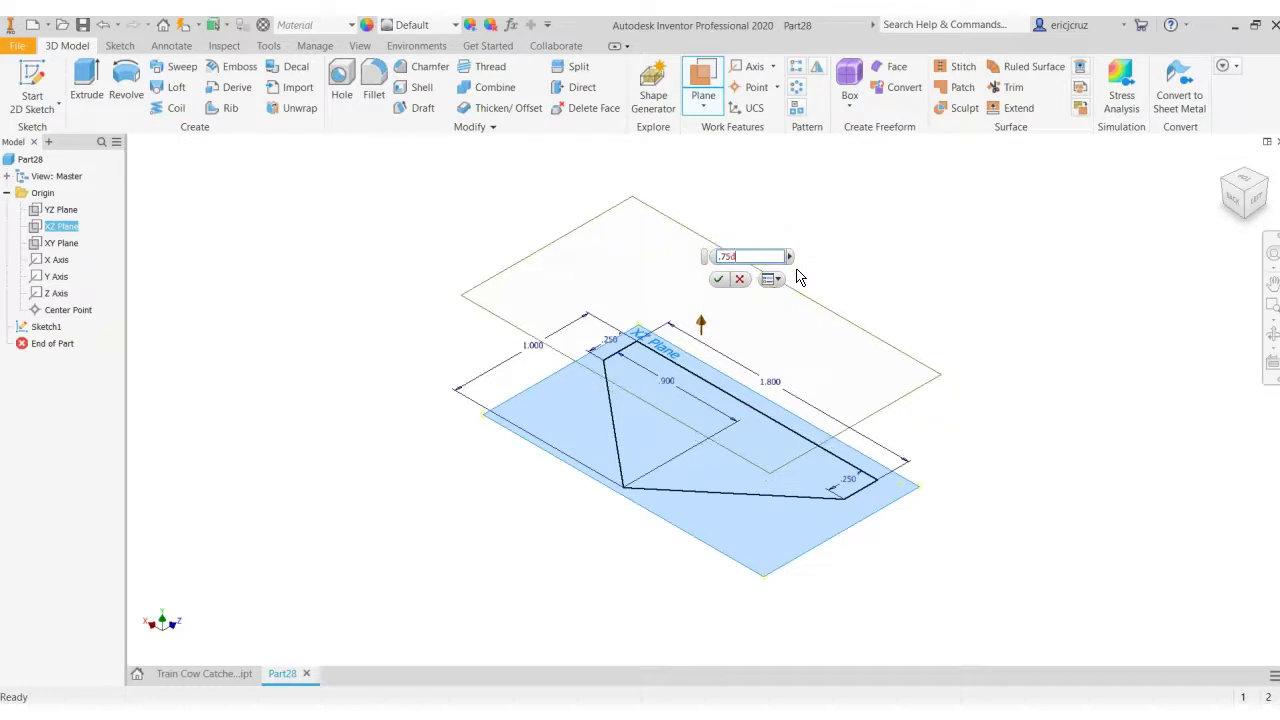
pyautogui.click(719, 279)
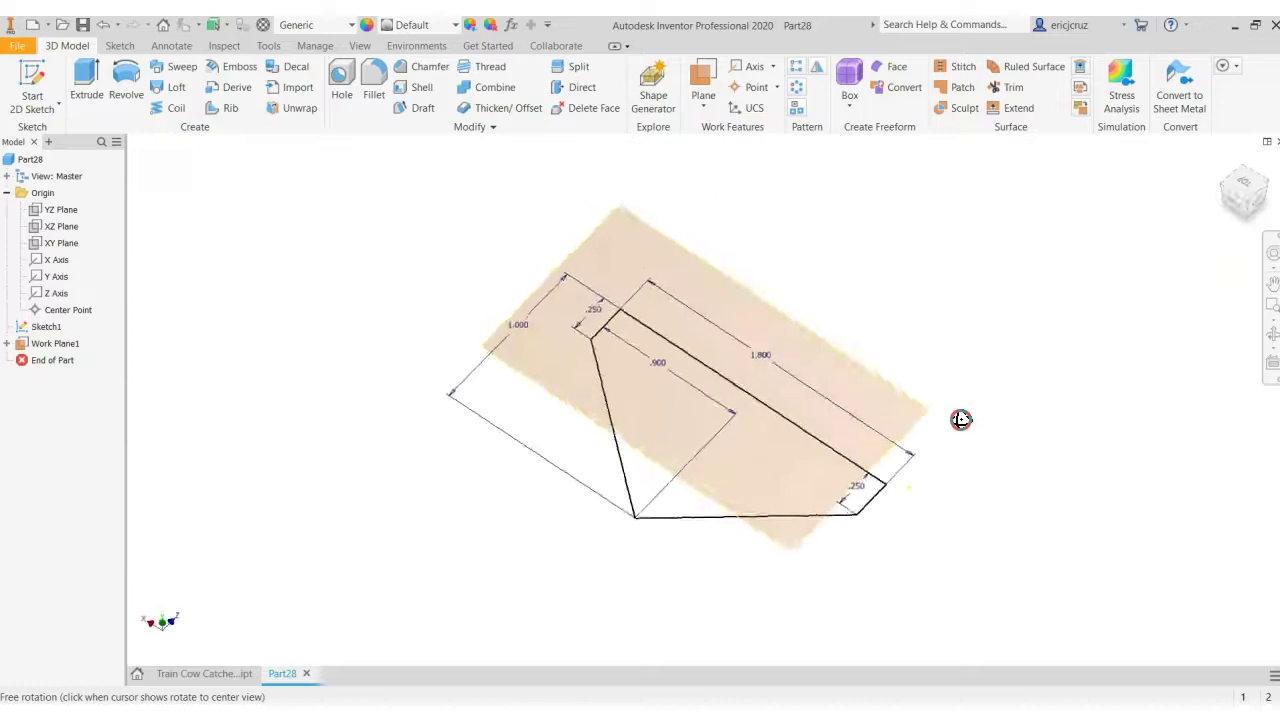
# Step: Start a new sketch on Work Plane1
pyautogui.click(645, 232)
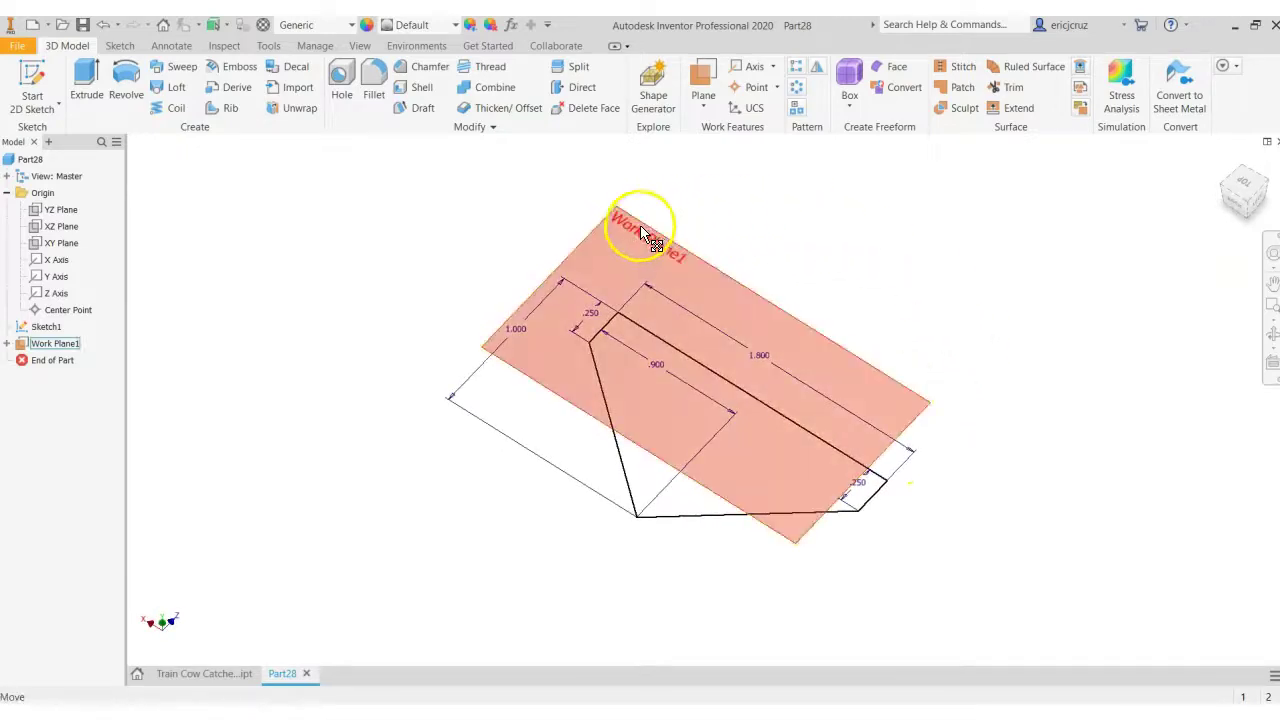
pyautogui.rightClick(643, 229)
pyautogui.click(646, 267)
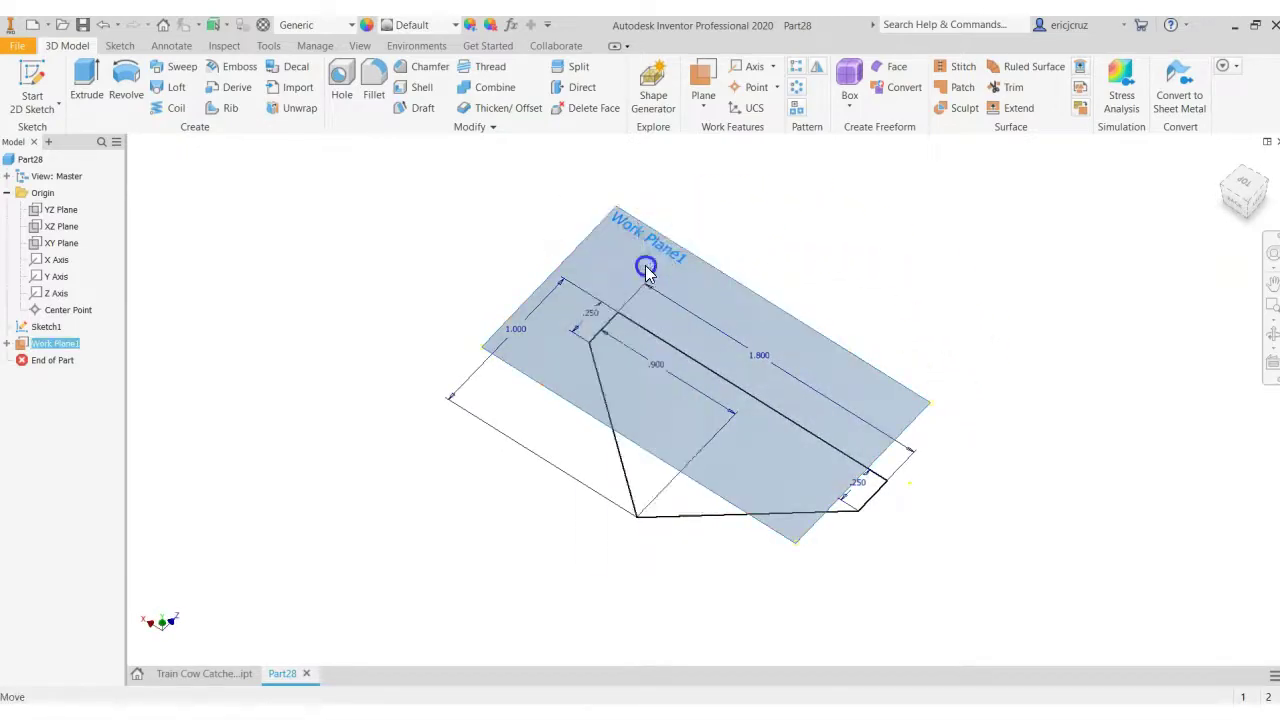
pyautogui.scroll(3, 700, 386)
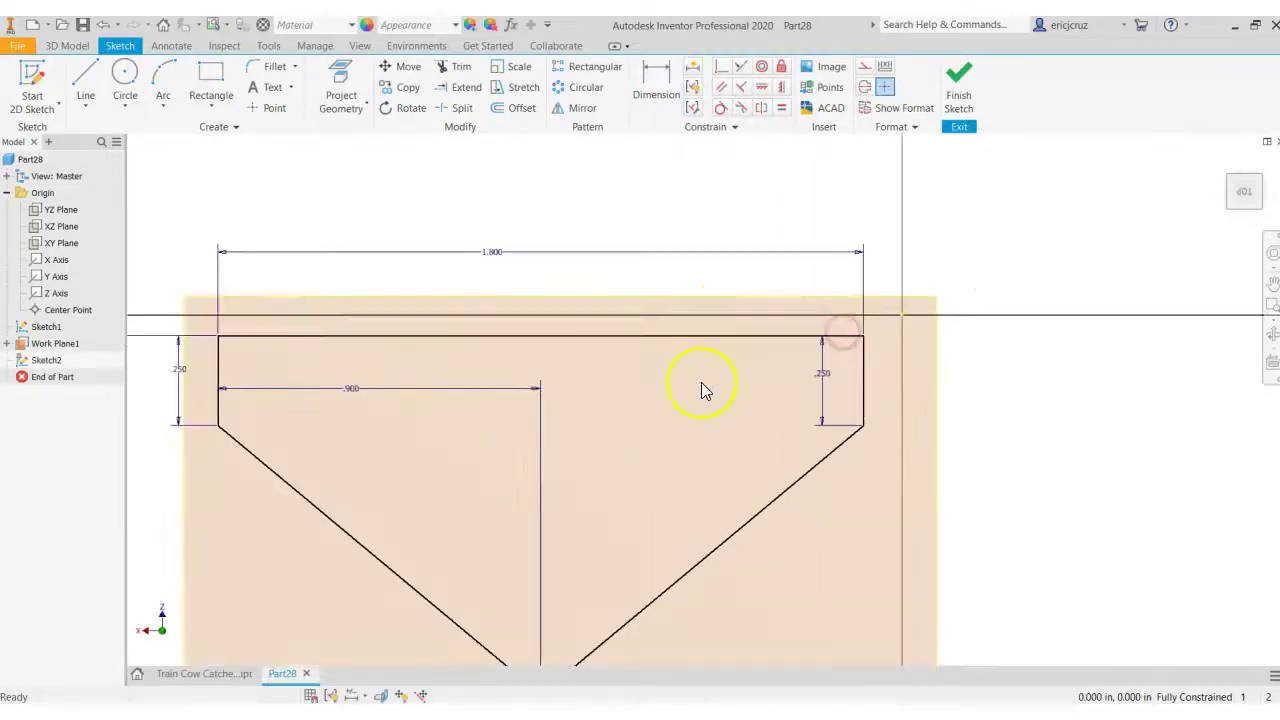
pyautogui.scroll(-1, 806, 317)
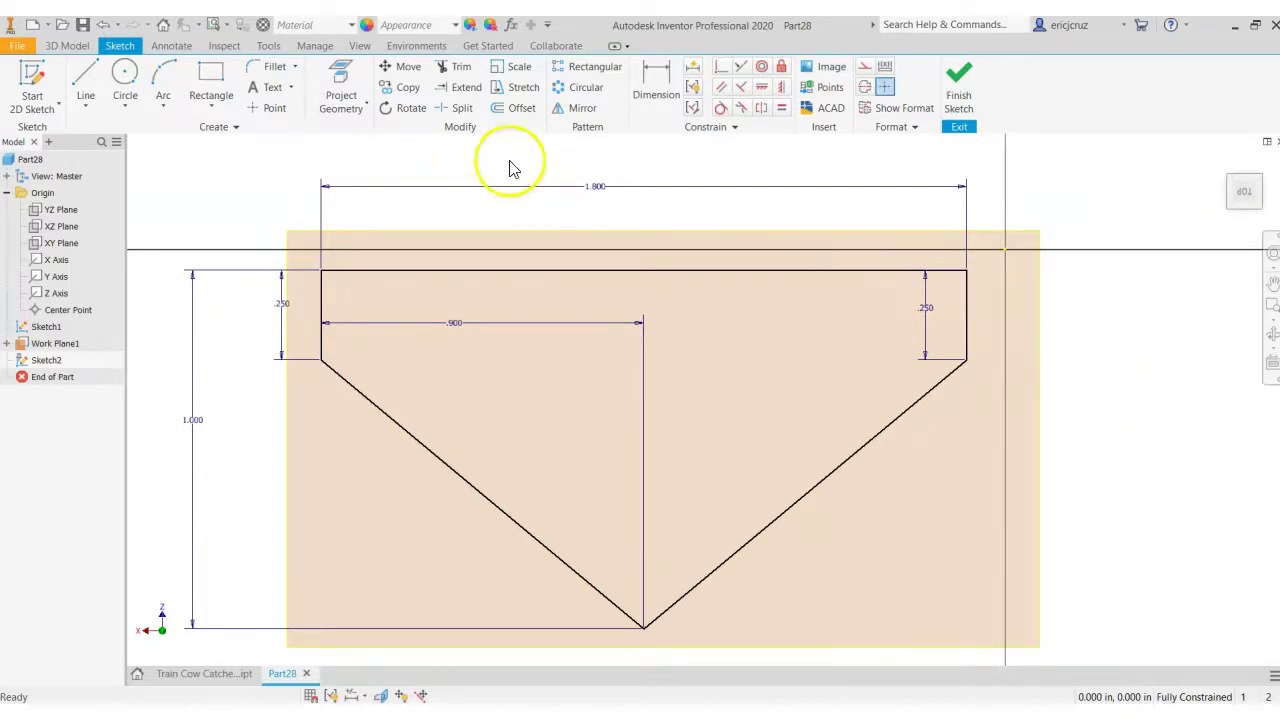
# Step: Project Sketch1's top edge and right diagonal edge into the new sketch
pyautogui.click(342, 82)
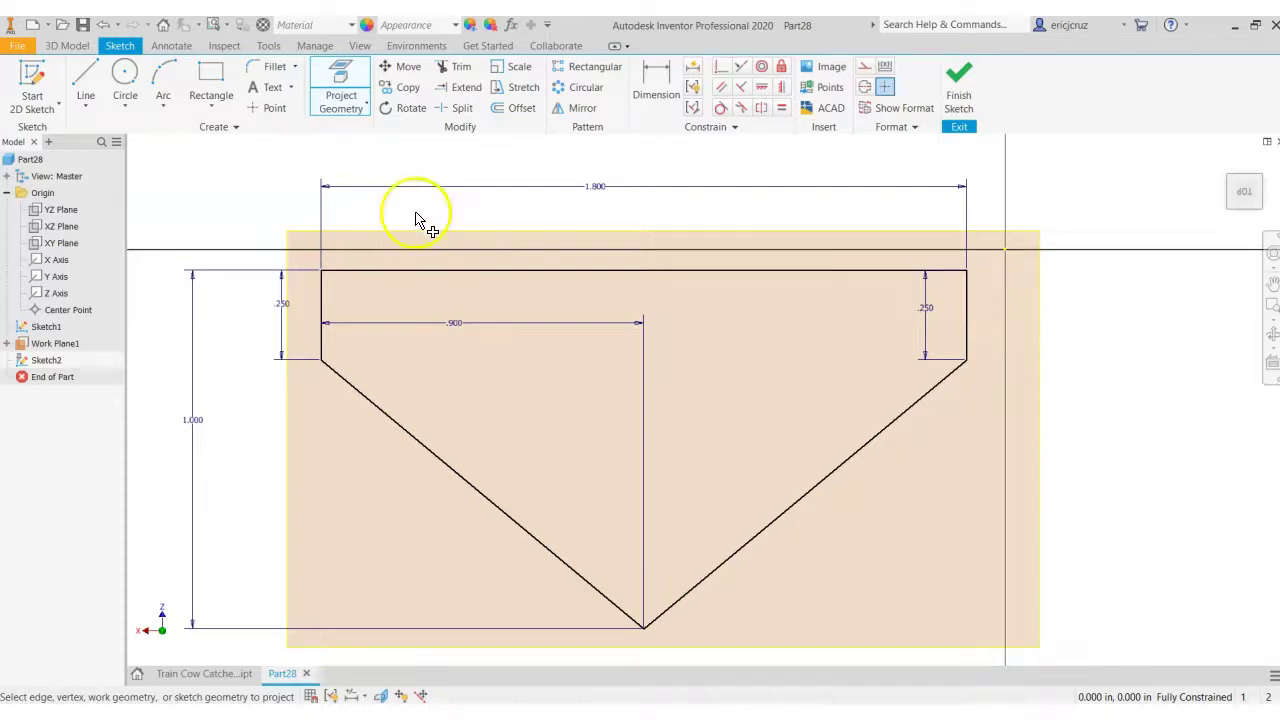
pyautogui.click(342, 82)
pyautogui.click(431, 272)
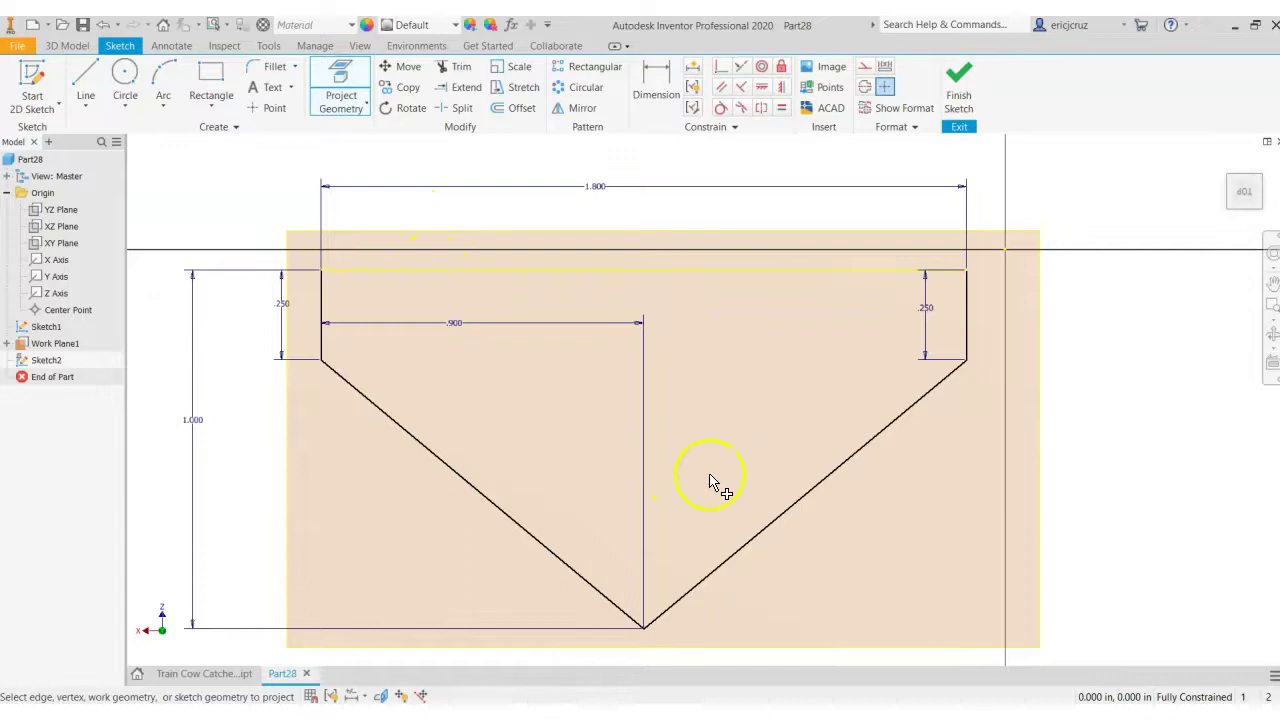
pyautogui.click(817, 487)
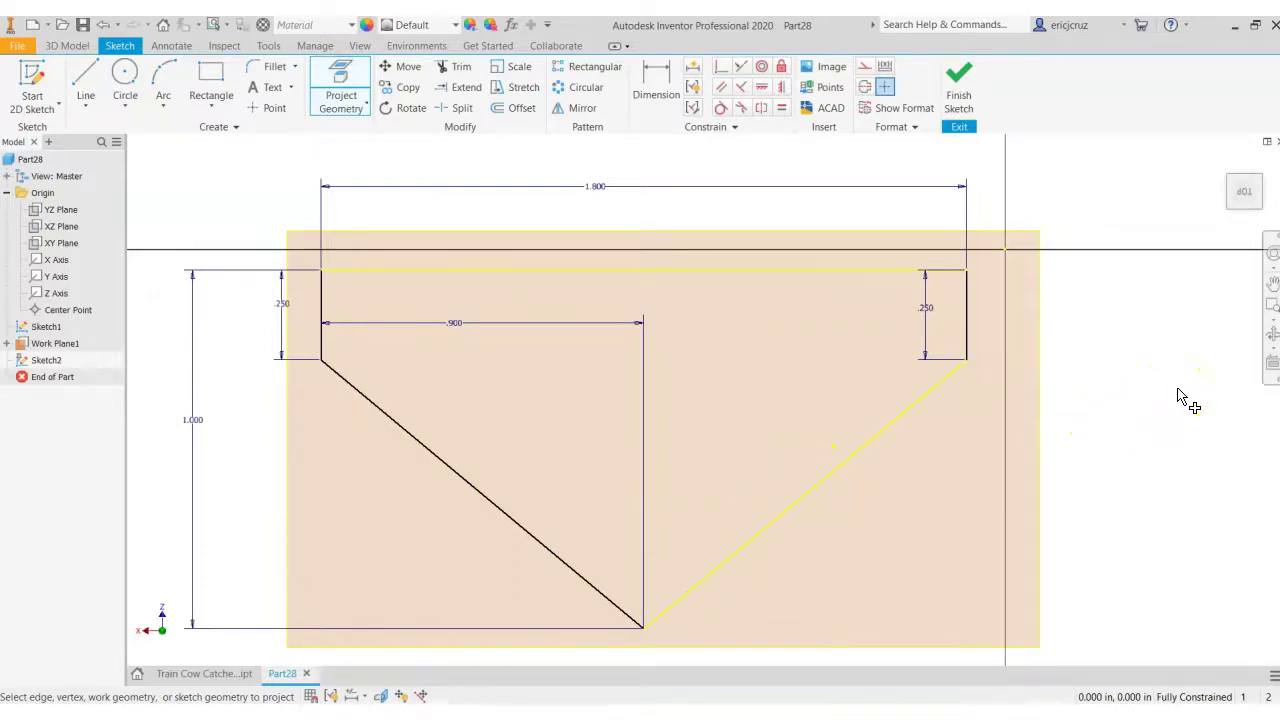
pyautogui.click(1137, 374)
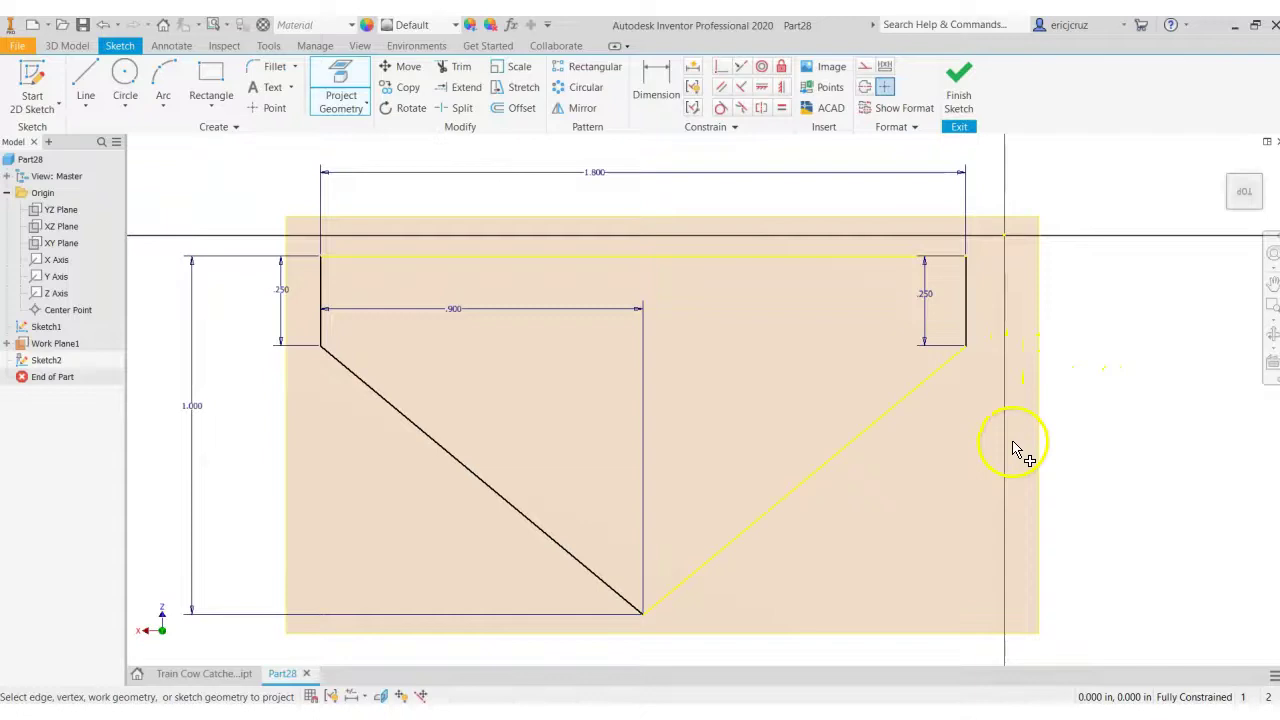
pyautogui.click(89, 76)
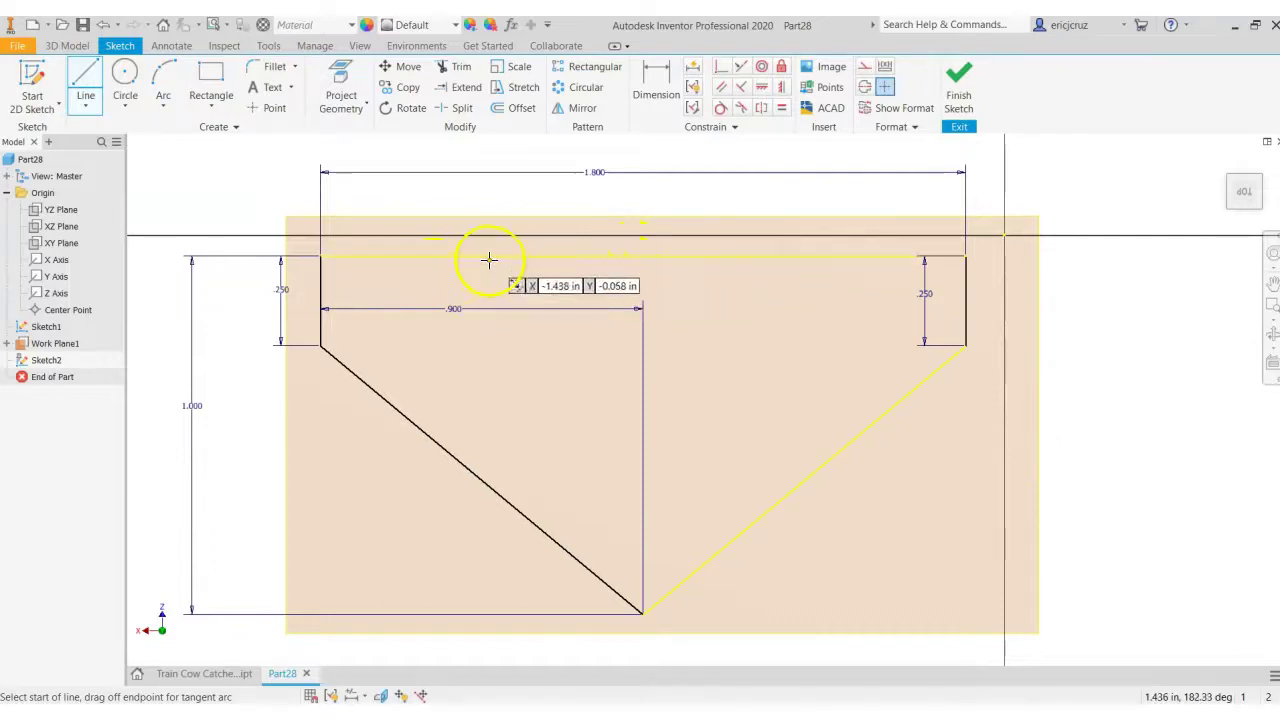
# Step: Draw a closed inner outline: top line, short right side, and two diagonals meeting at a V point
pyautogui.click(406, 284)
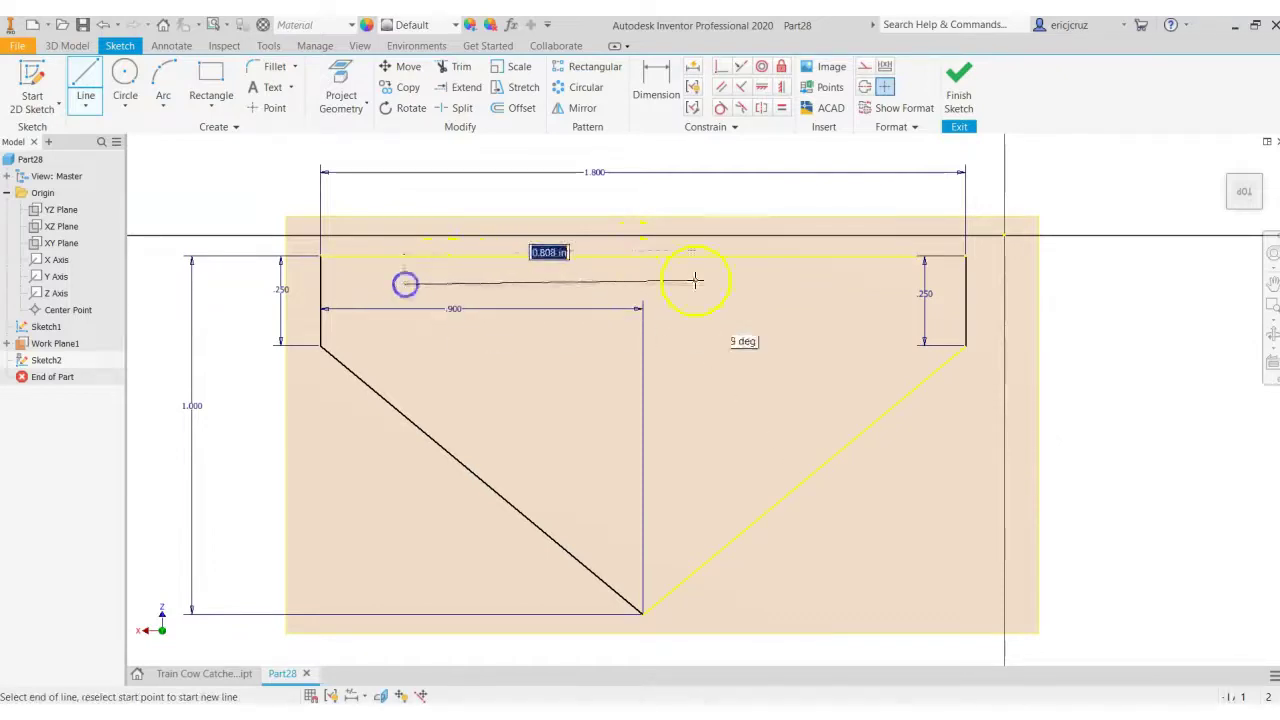
pyautogui.click(843, 284)
pyautogui.click(843, 337)
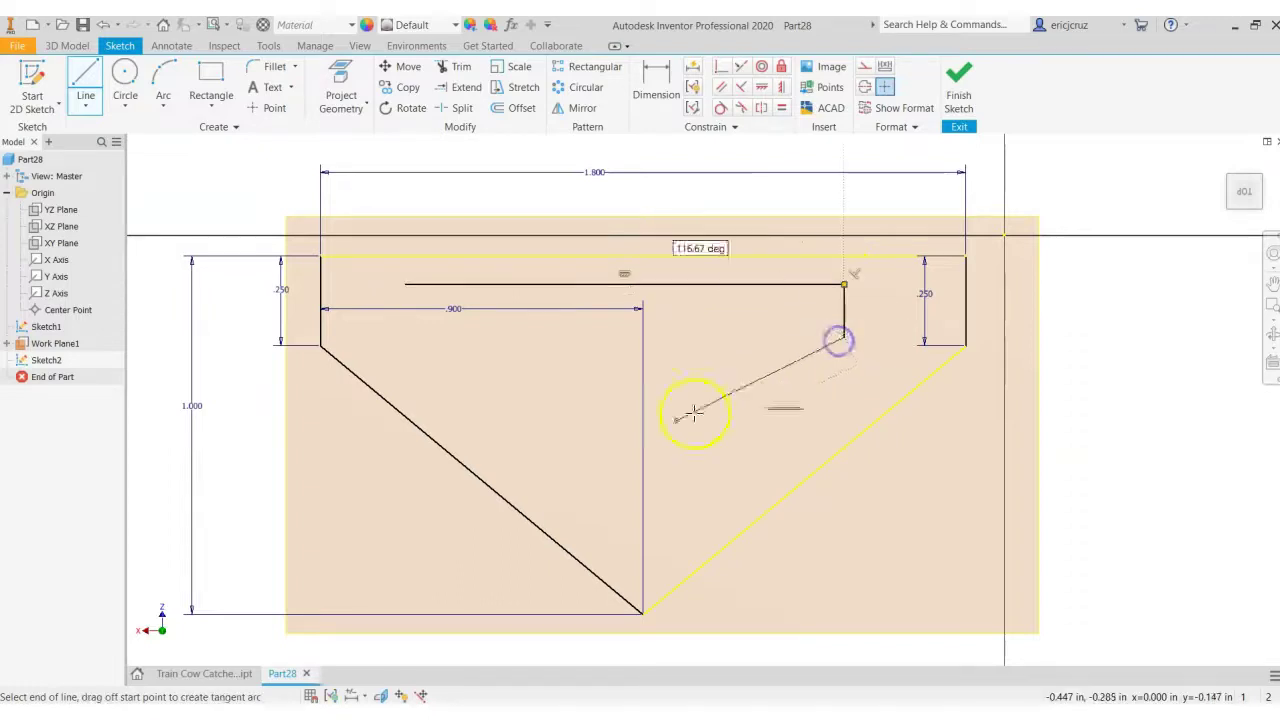
pyautogui.click(630, 468)
pyautogui.click(418, 355)
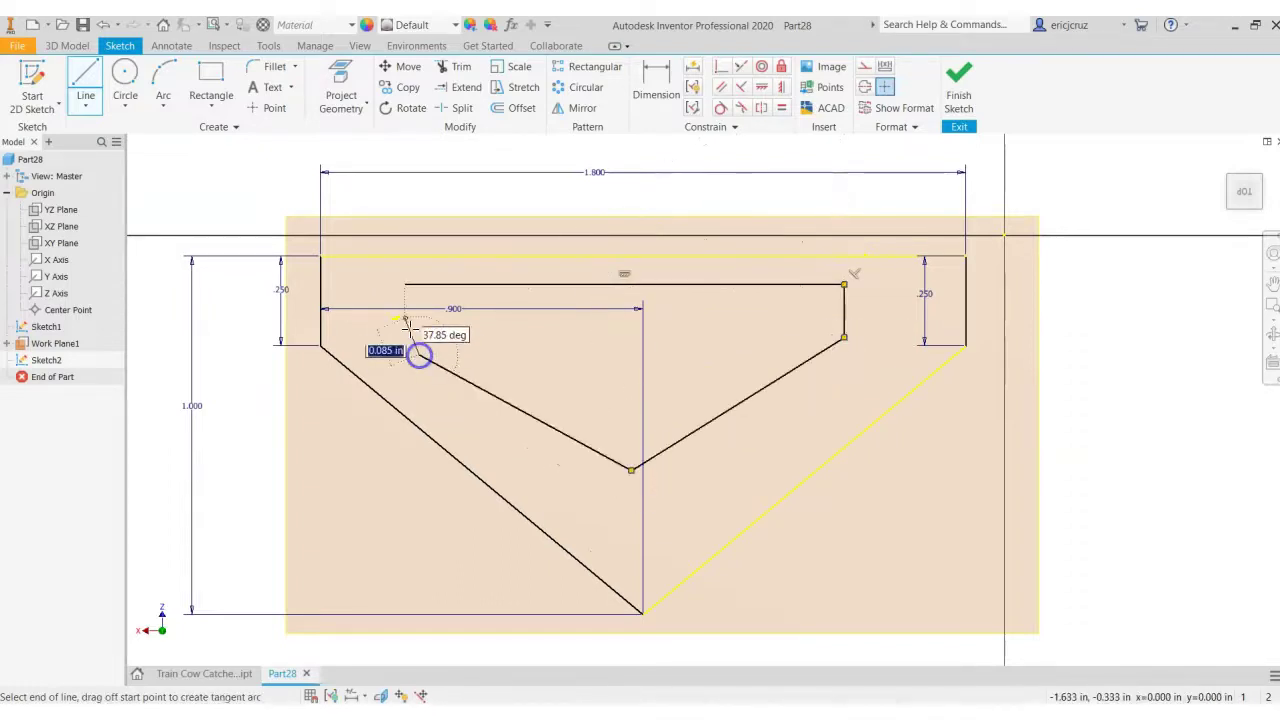
pyautogui.click(406, 284)
pyautogui.press('Escape')
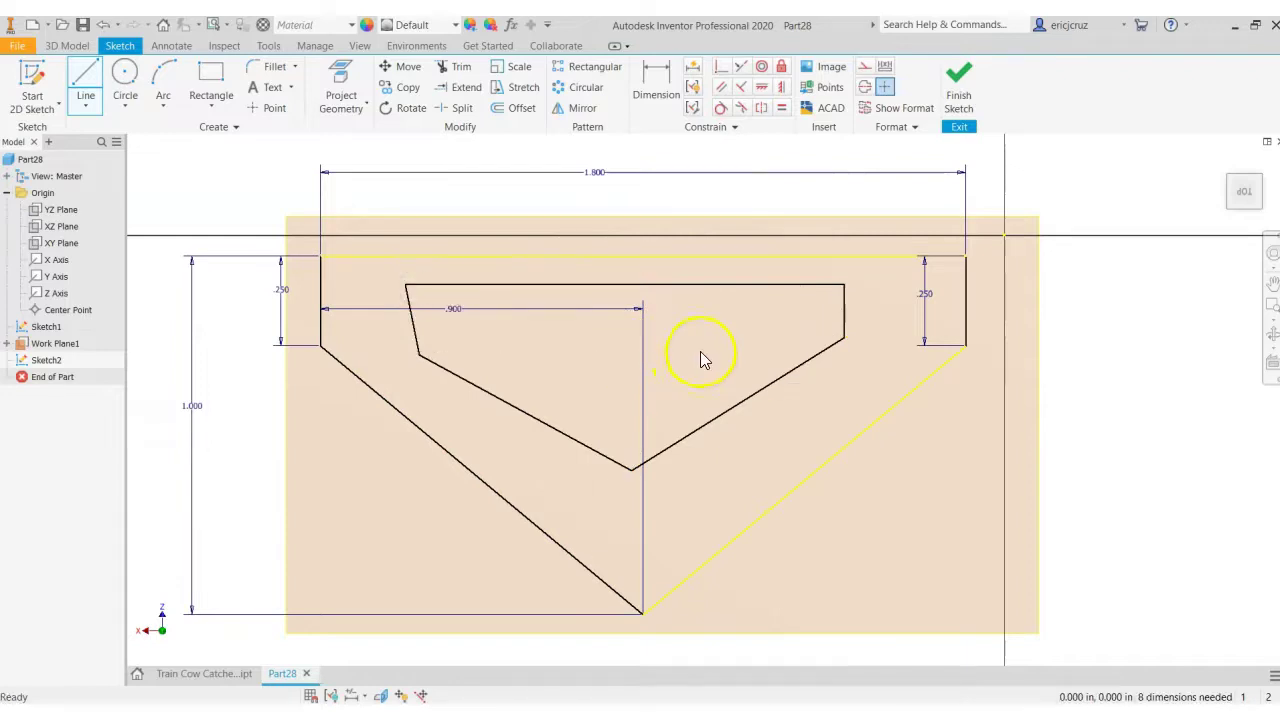
# Step: Constrain the inner outline's left edge to be vertical
pyautogui.scroll(-2, 697, 365)
pyautogui.scroll(3, 702, 366)
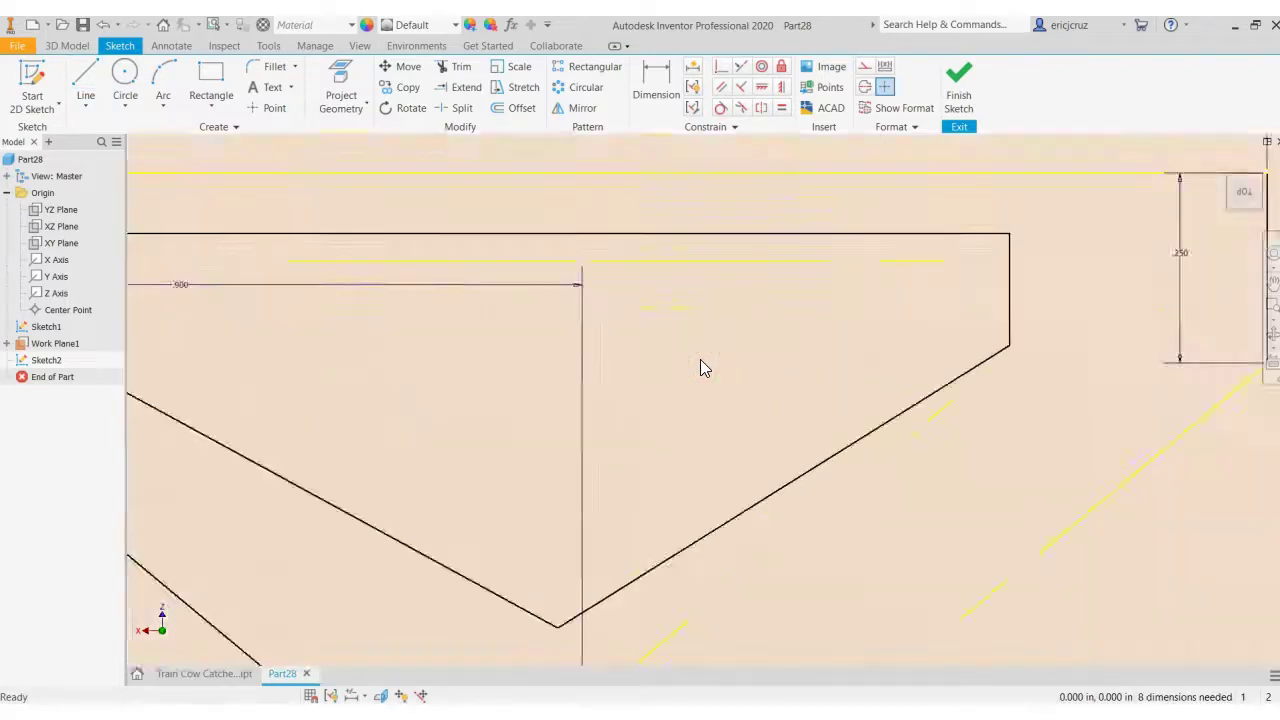
pyautogui.scroll(-2, 706, 360)
pyautogui.click(420, 360)
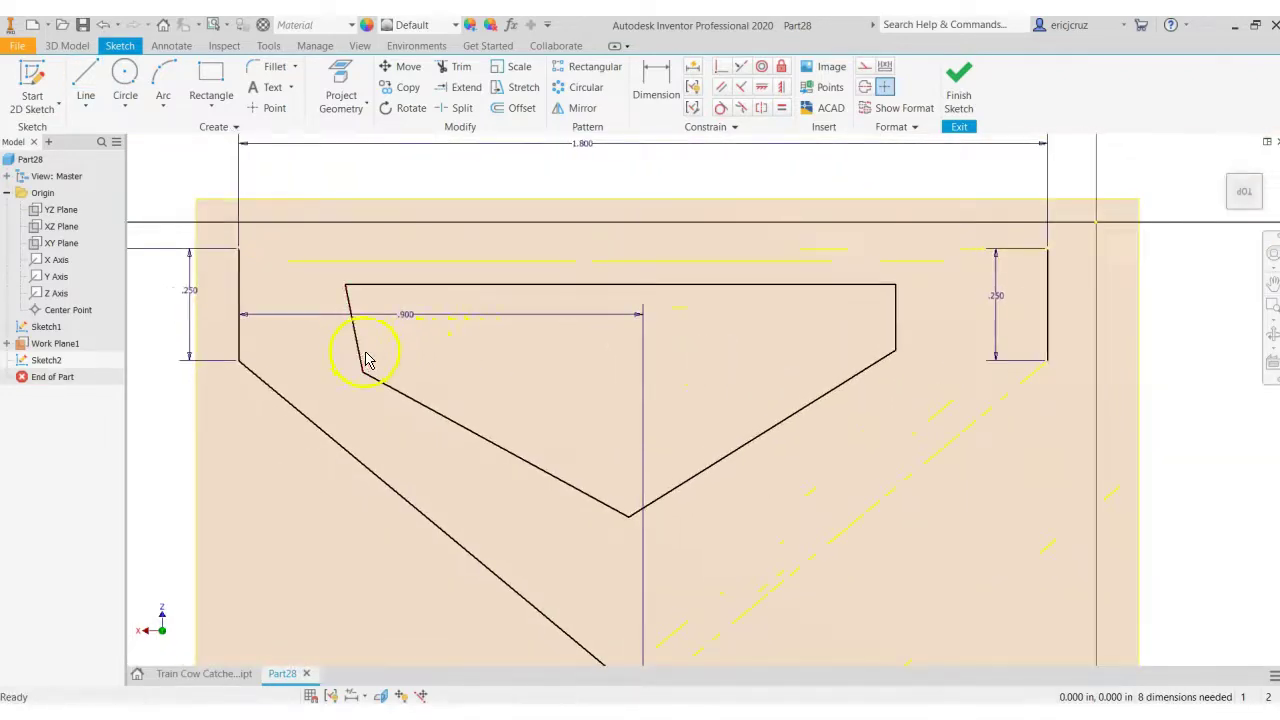
pyautogui.click(781, 88)
pyautogui.click(360, 360)
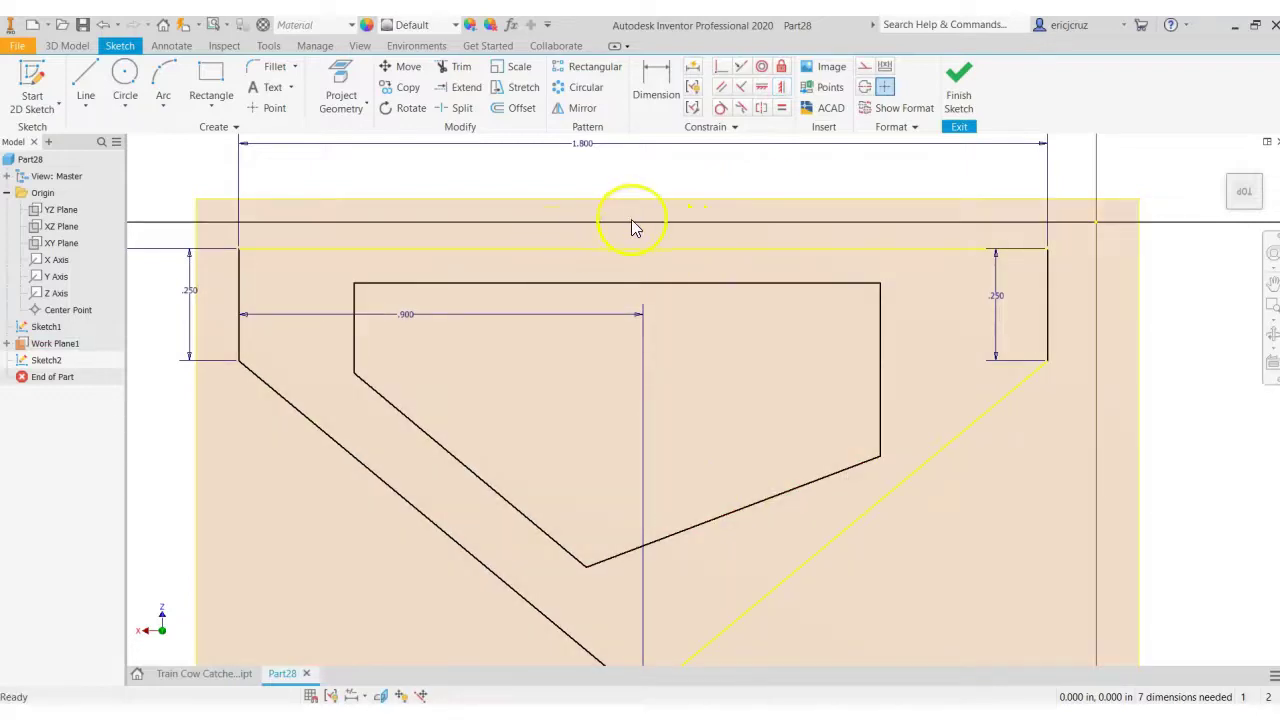
# Step: Dimension the inner top line to 1.2 wide and both side edges to .25
pyautogui.click(658, 85)
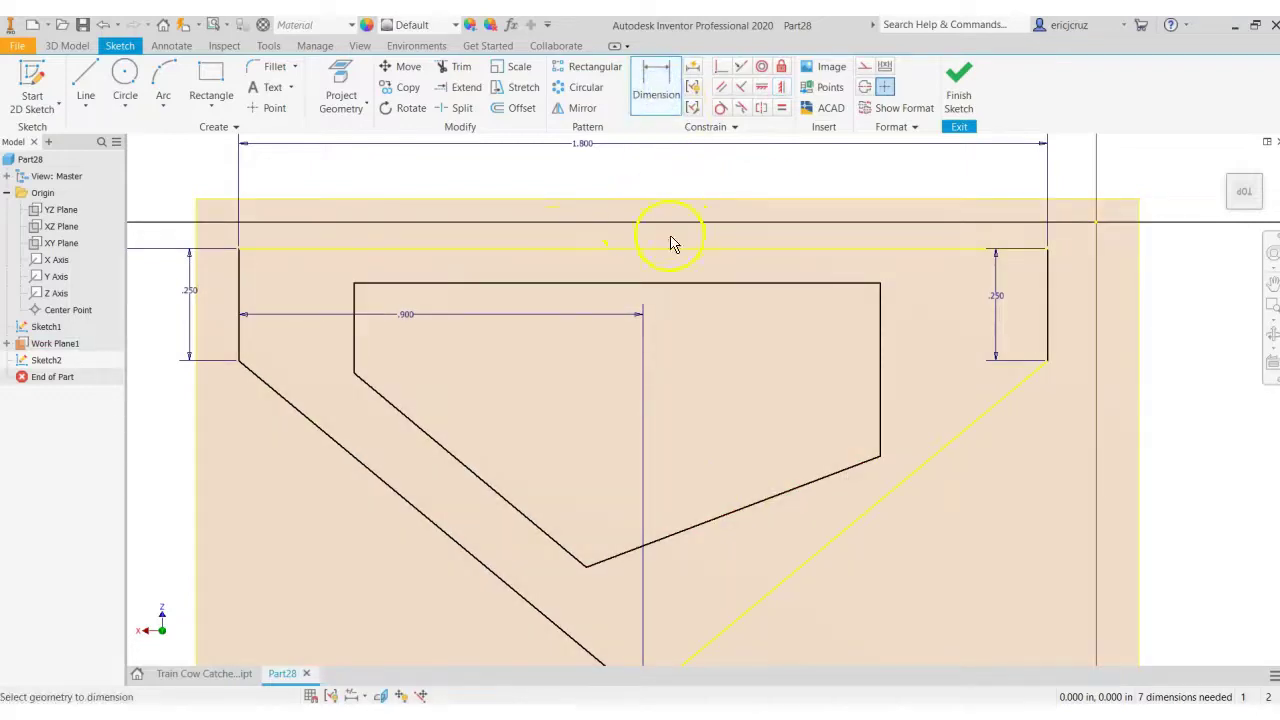
pyautogui.click(680, 294)
pyautogui.click(617, 182)
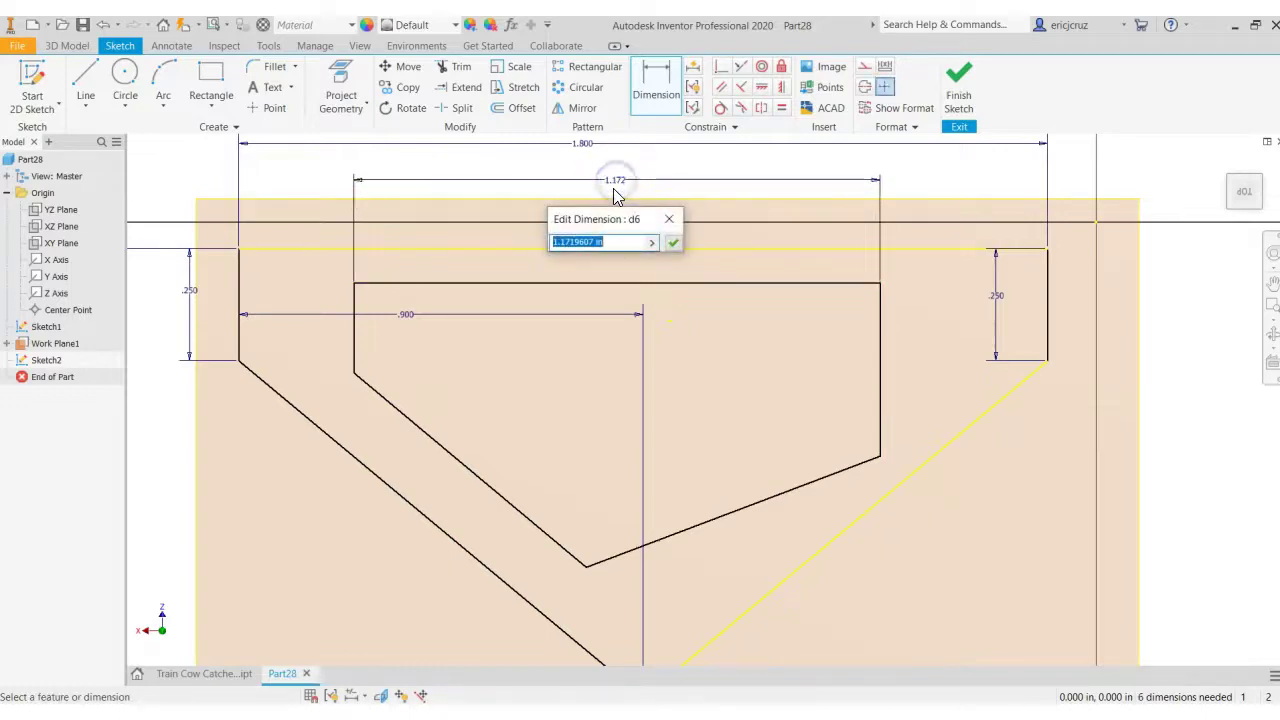
pyautogui.press('Return')
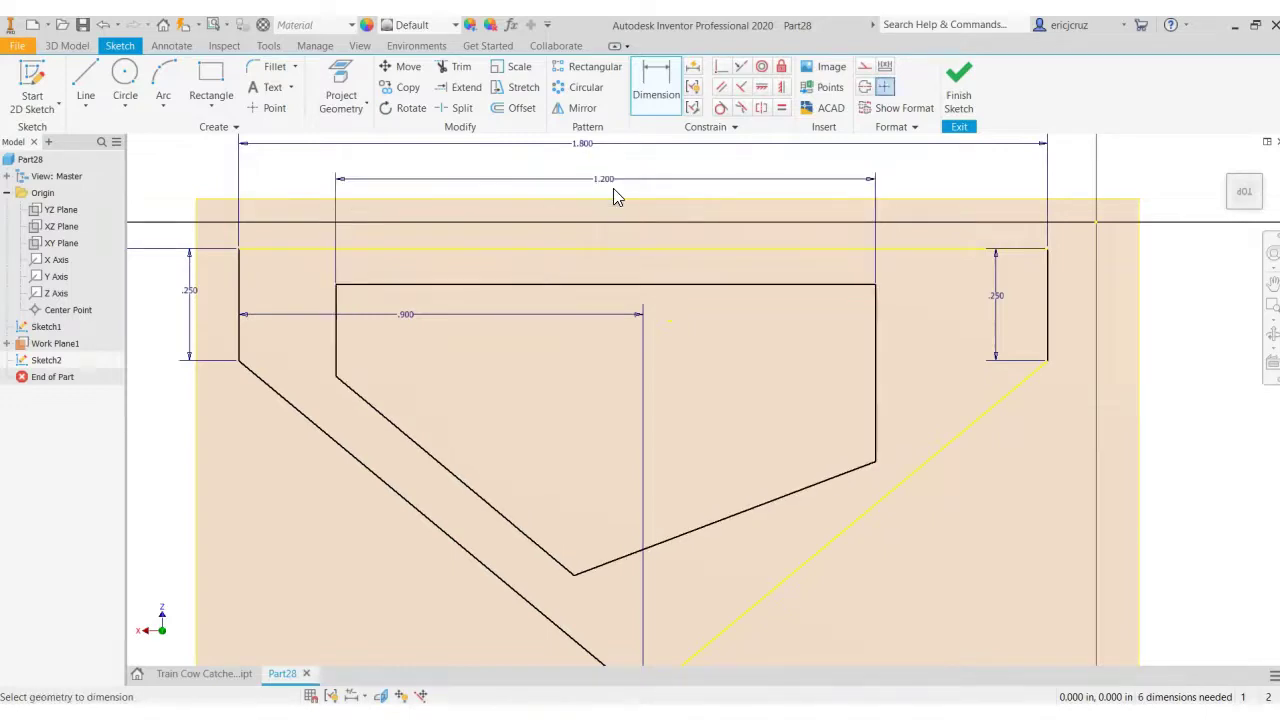
pyautogui.click(877, 341)
pyautogui.click(899, 340)
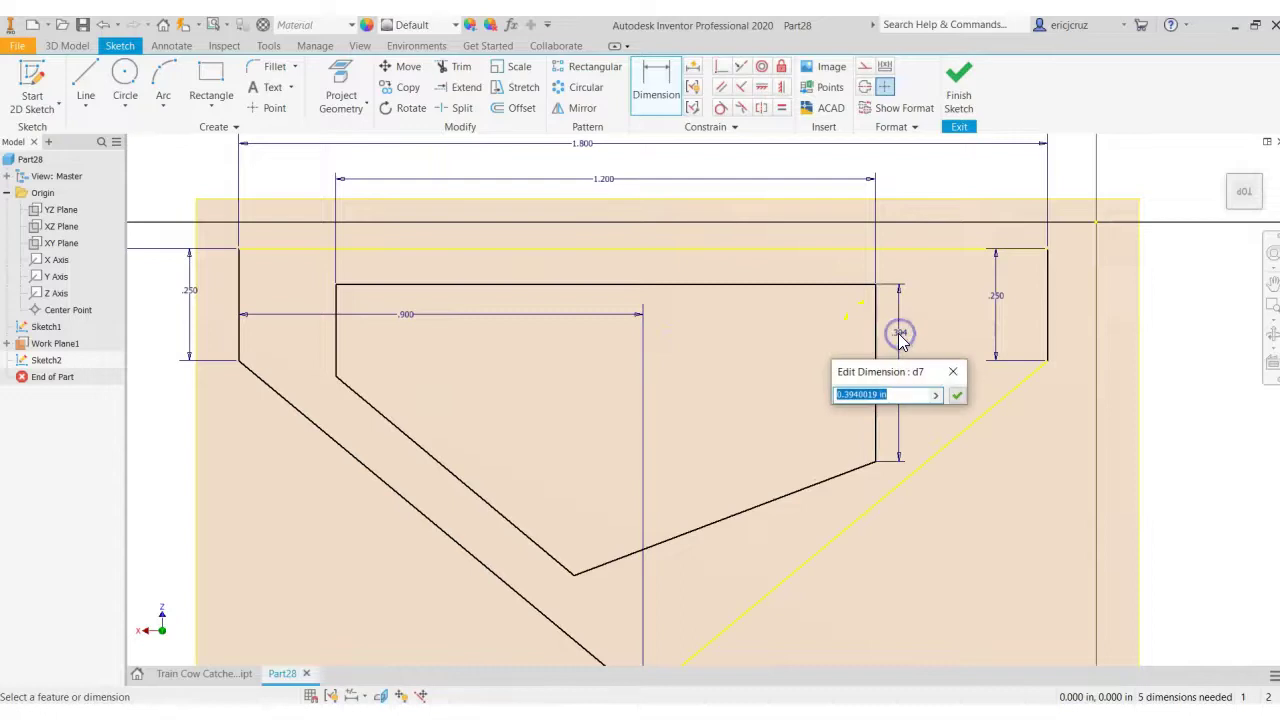
pyautogui.press('Return')
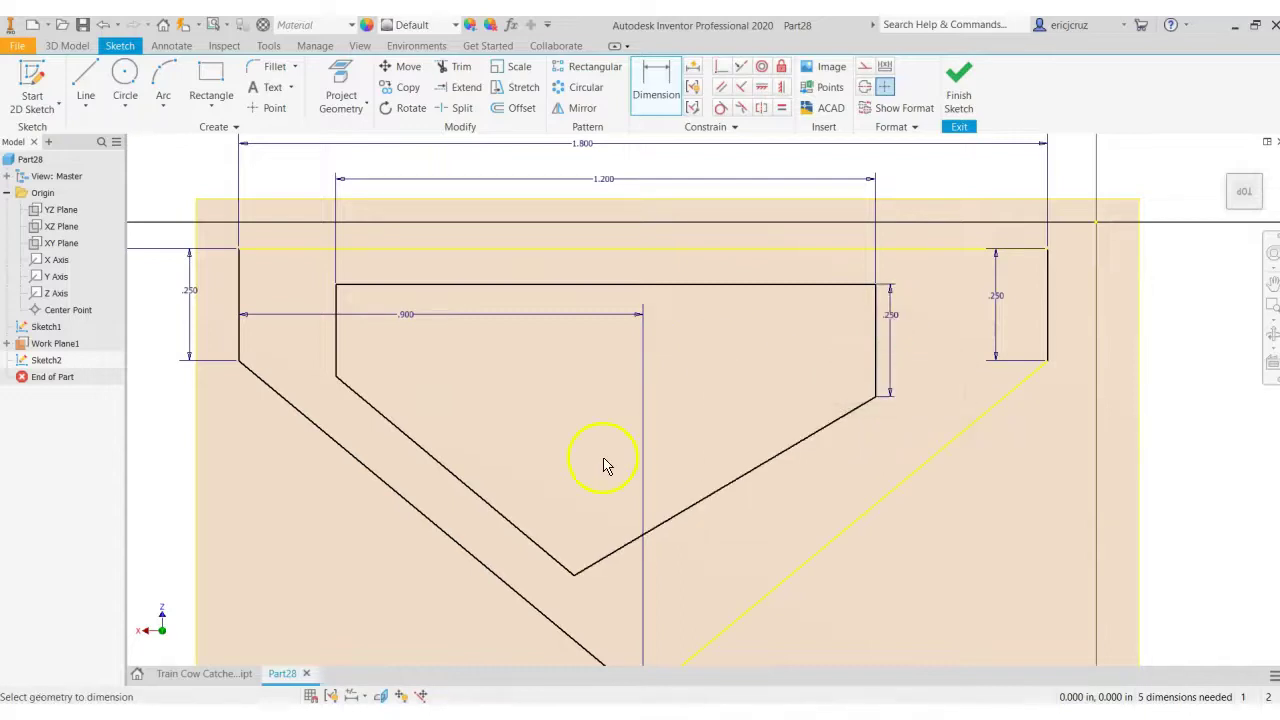
pyautogui.click(340, 362)
pyautogui.click(363, 358)
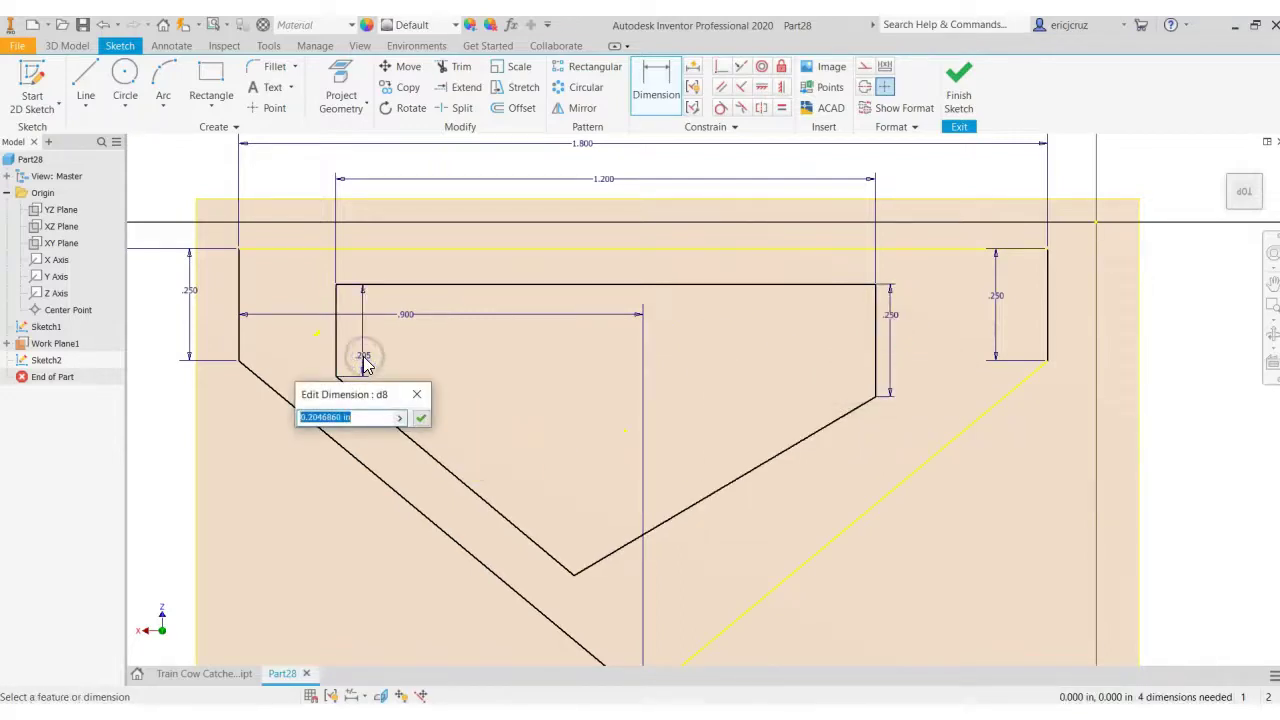
pyautogui.write('.25')
pyautogui.press('Return')
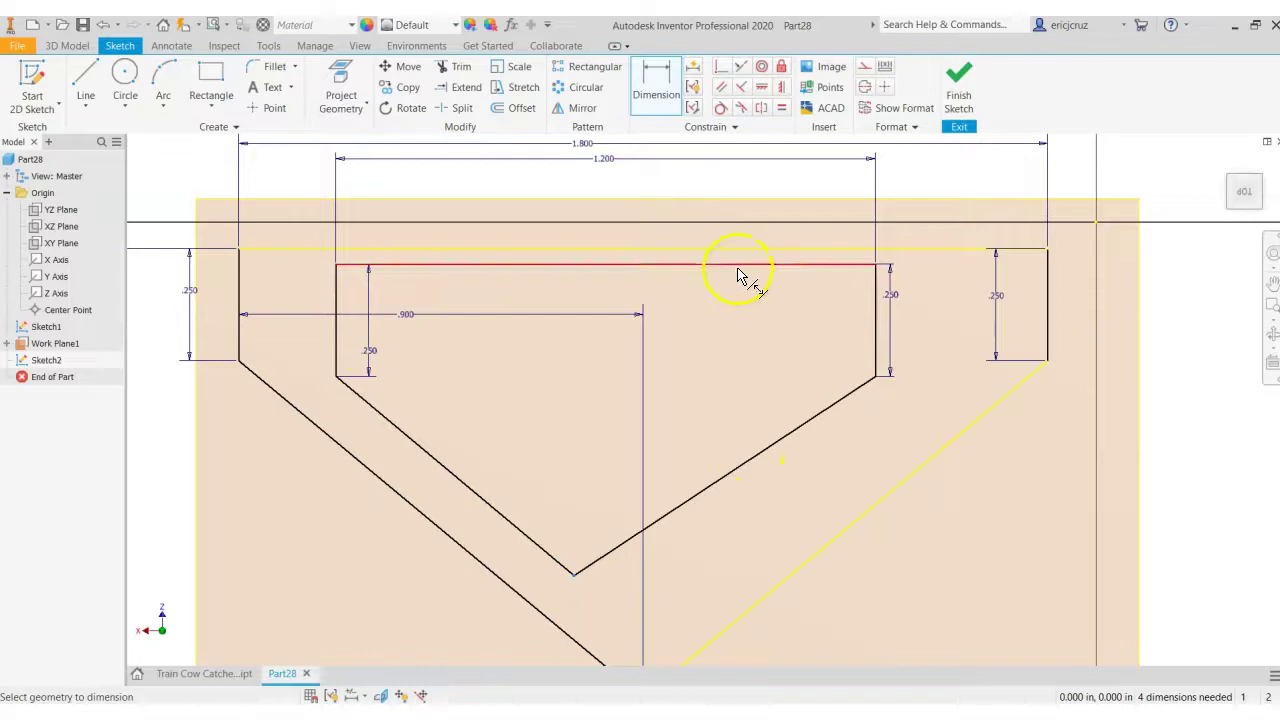
# Step: Add a .75 depth to the V point and a .6 offset from V point to right edge
pyautogui.click(927, 370)
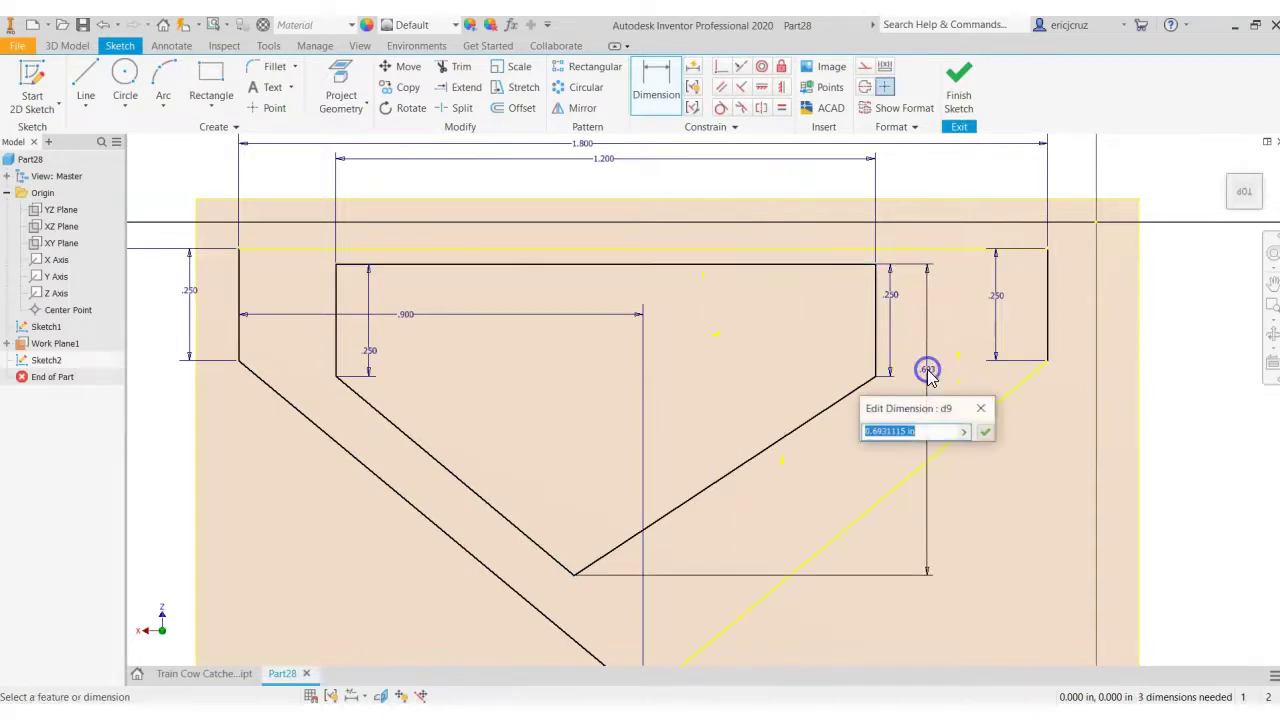
pyautogui.write('.75')
pyautogui.press('Return')
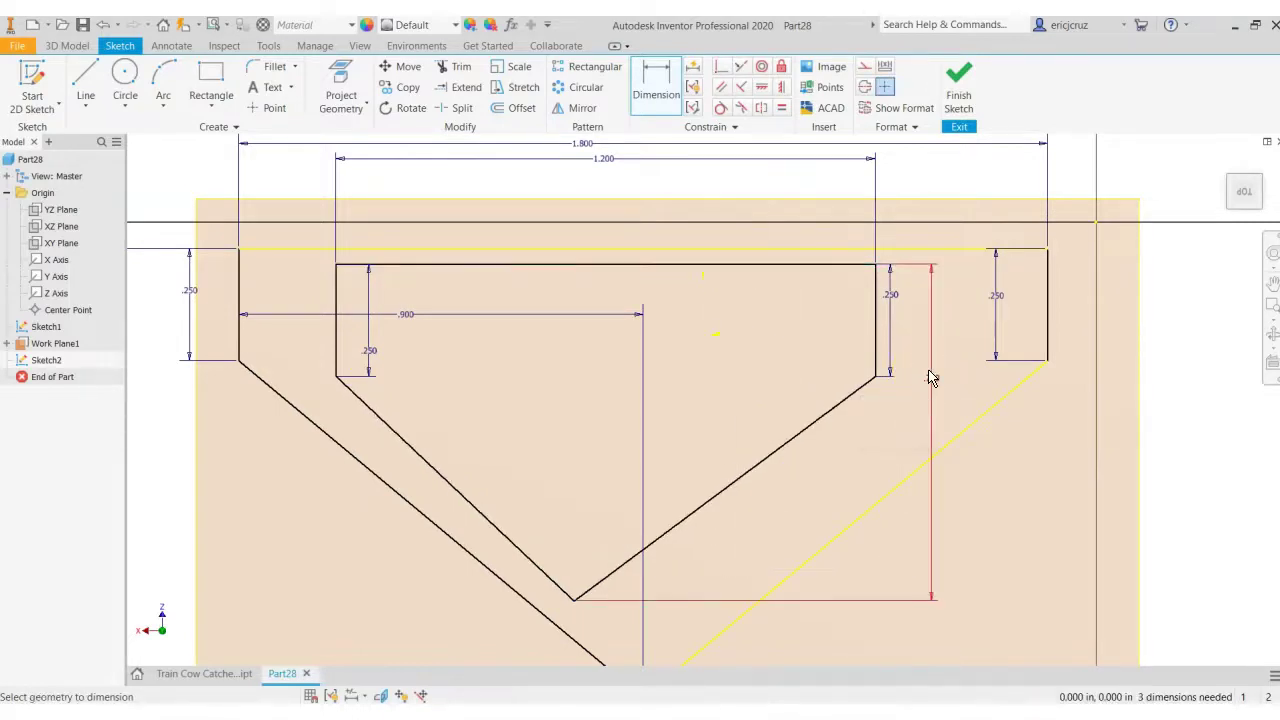
pyautogui.click(575, 606)
pyautogui.click(879, 356)
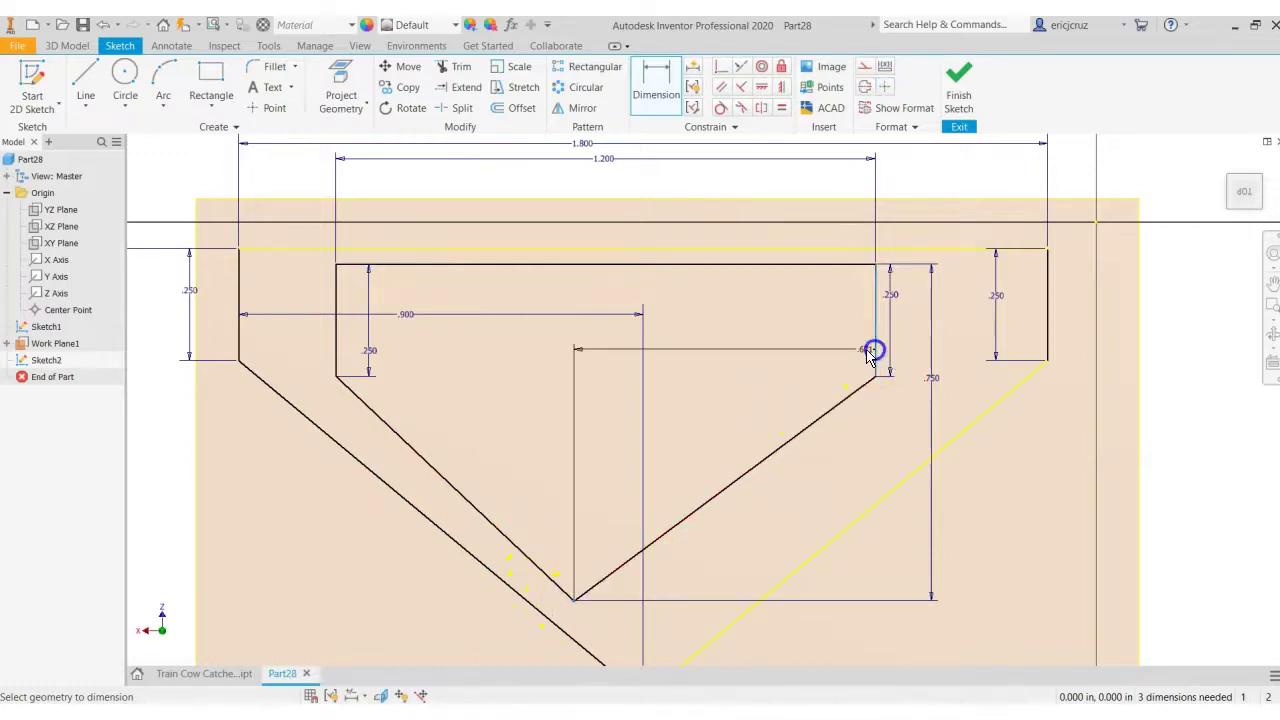
pyautogui.click(752, 345)
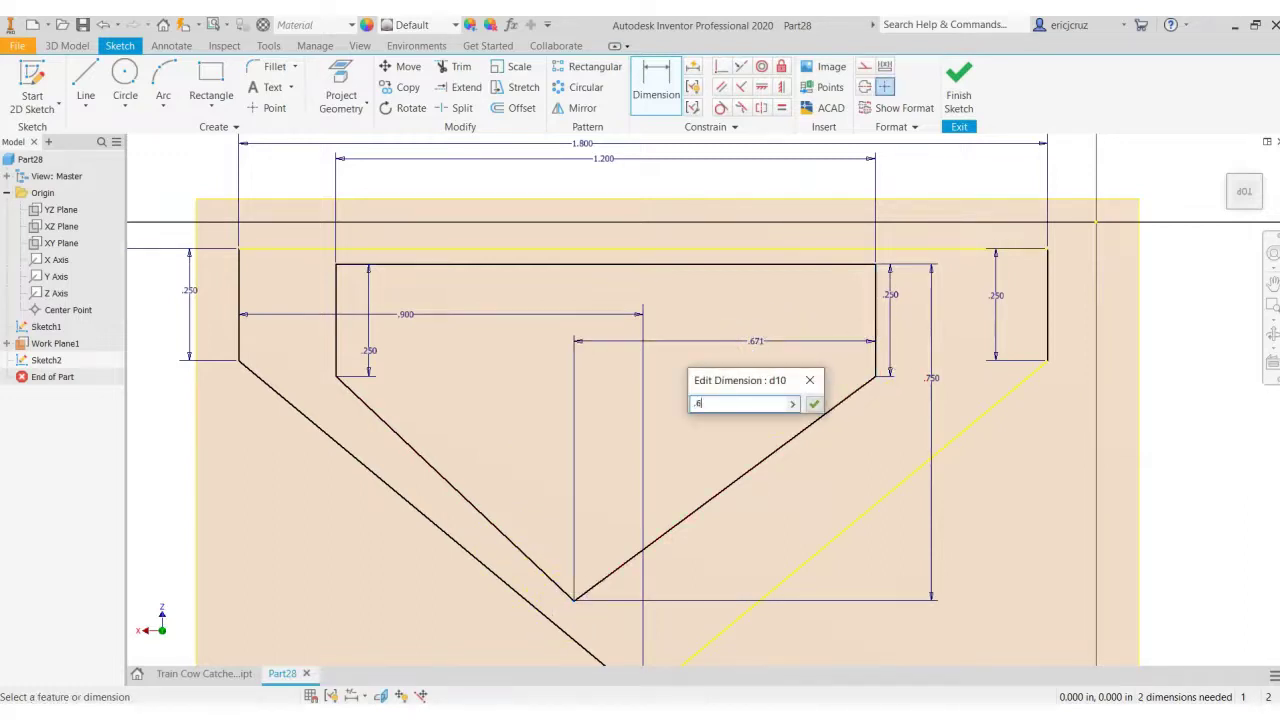
pyautogui.write('.6')
pyautogui.press('Return')
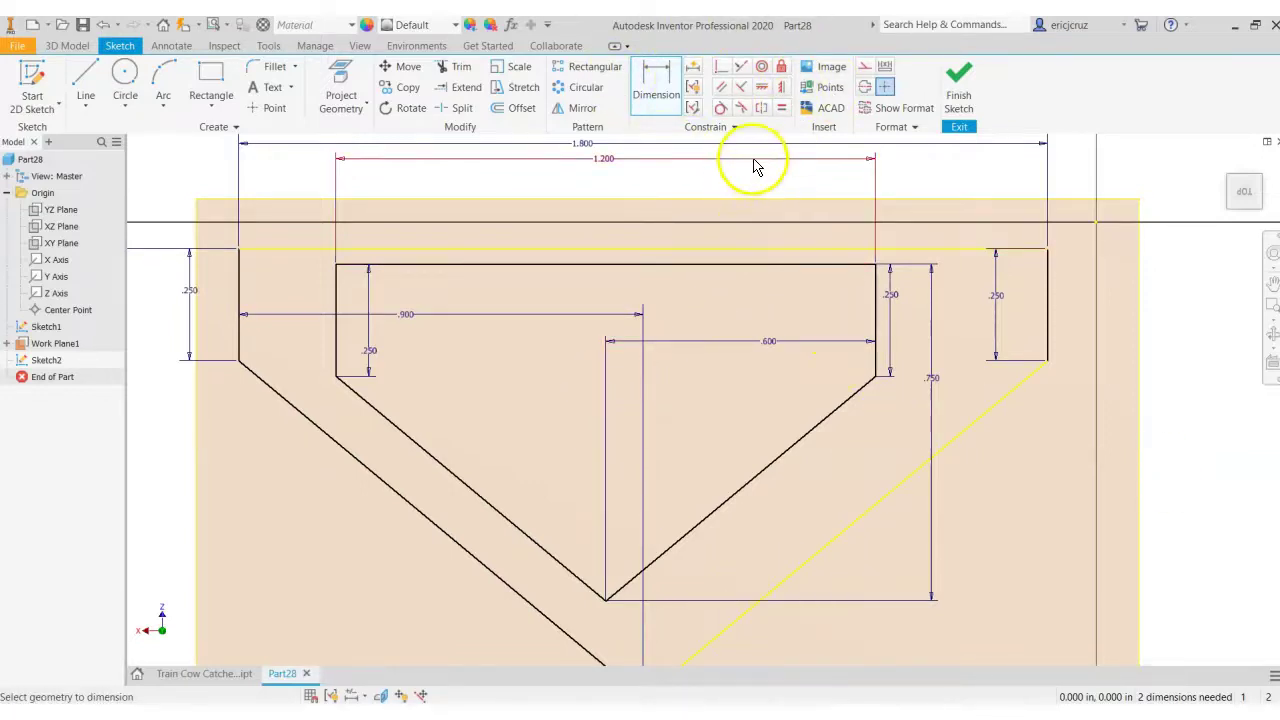
# Step: Align the inner top line's midpoint vertically under the outer top line's midpoint
pyautogui.click(784, 90)
pyautogui.click(784, 92)
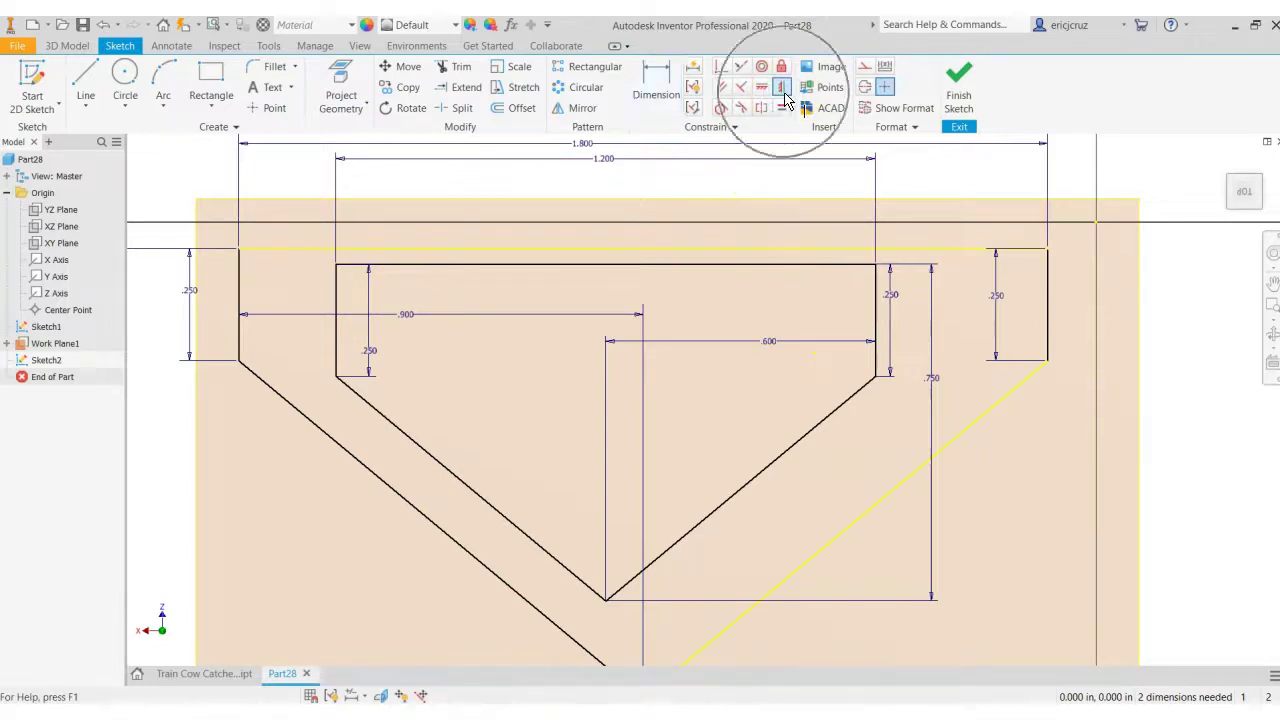
pyautogui.click(632, 220)
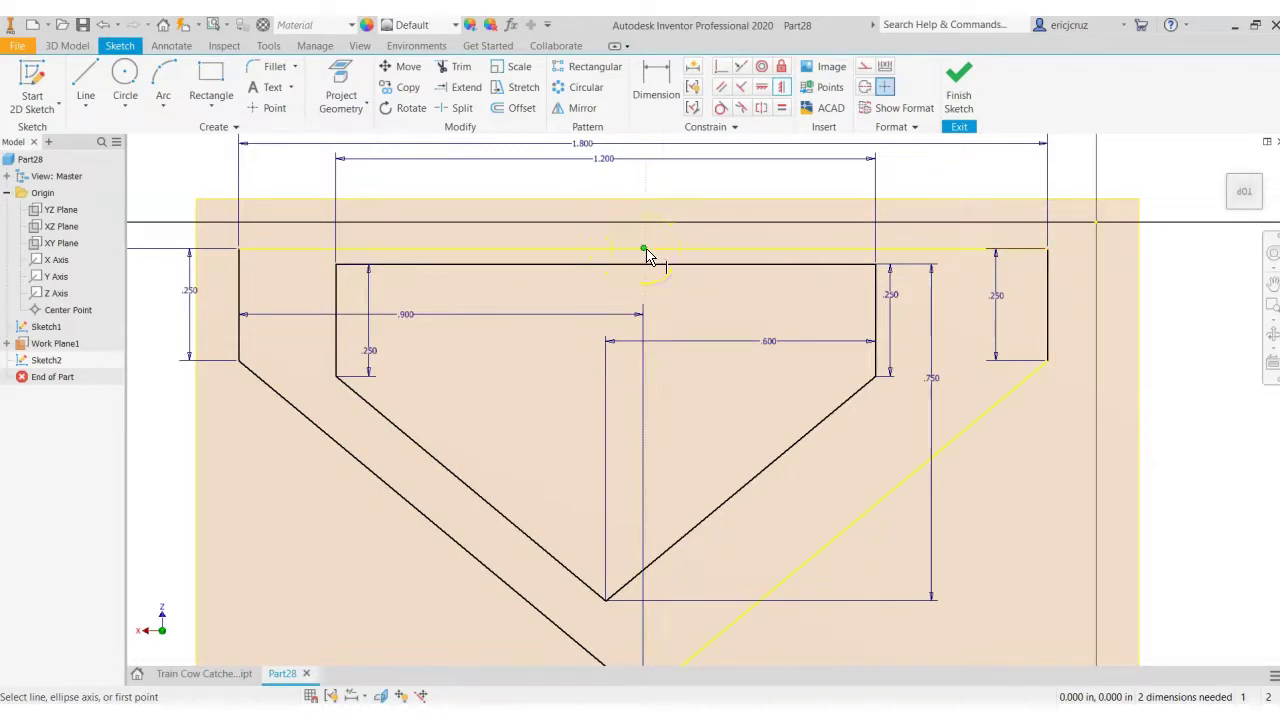
pyautogui.click(644, 249)
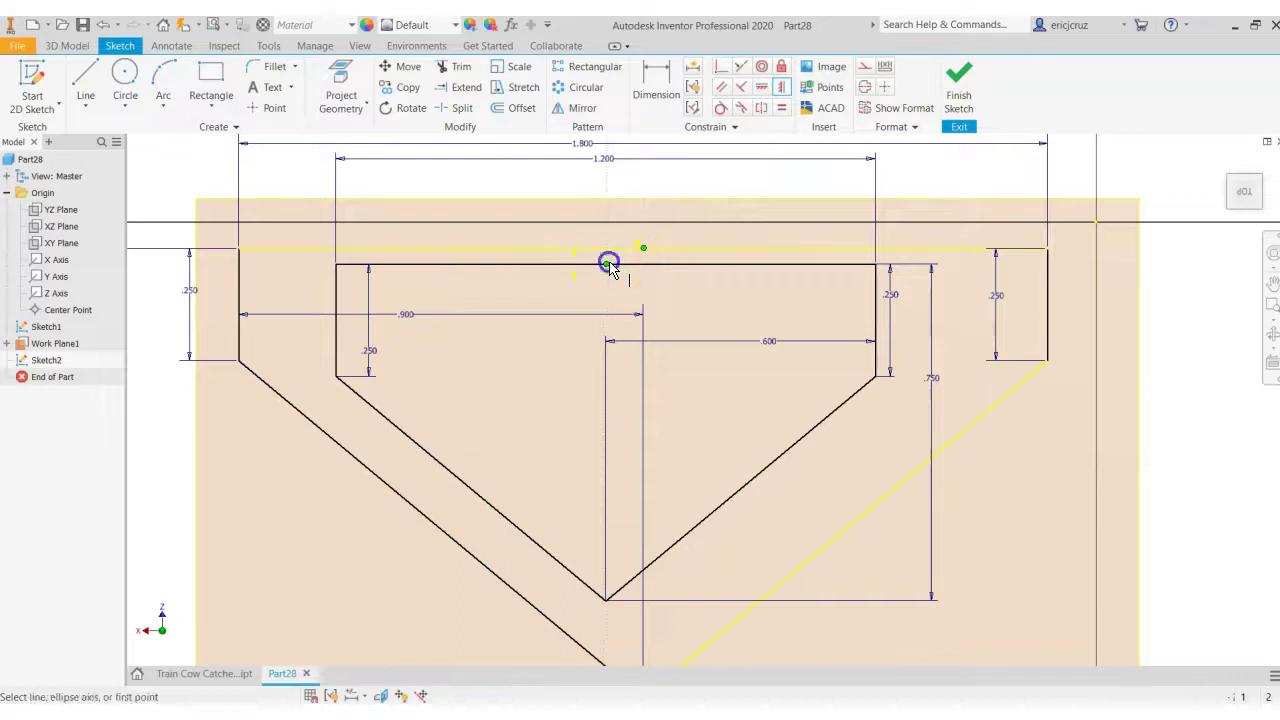
pyautogui.click(607, 265)
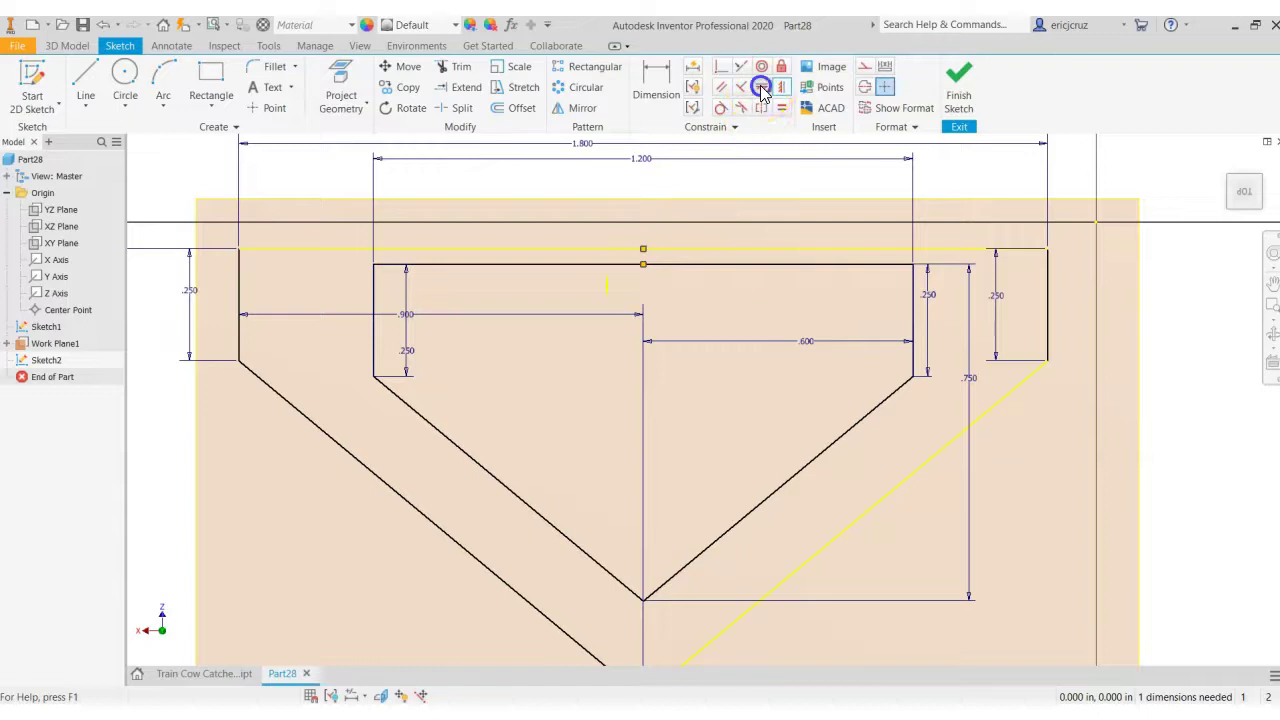
# Step: Level the inner top line horizontally with the outer top, then return to a face-on view
pyautogui.click(762, 88)
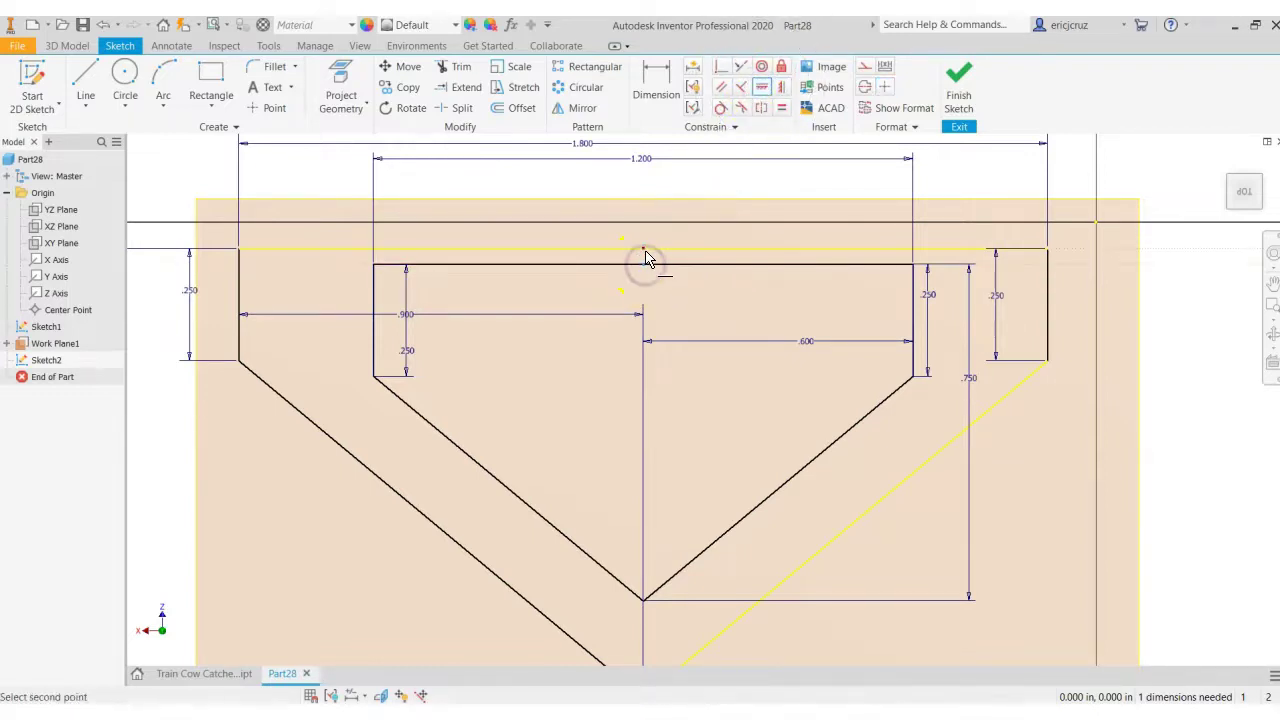
pyautogui.click(644, 254)
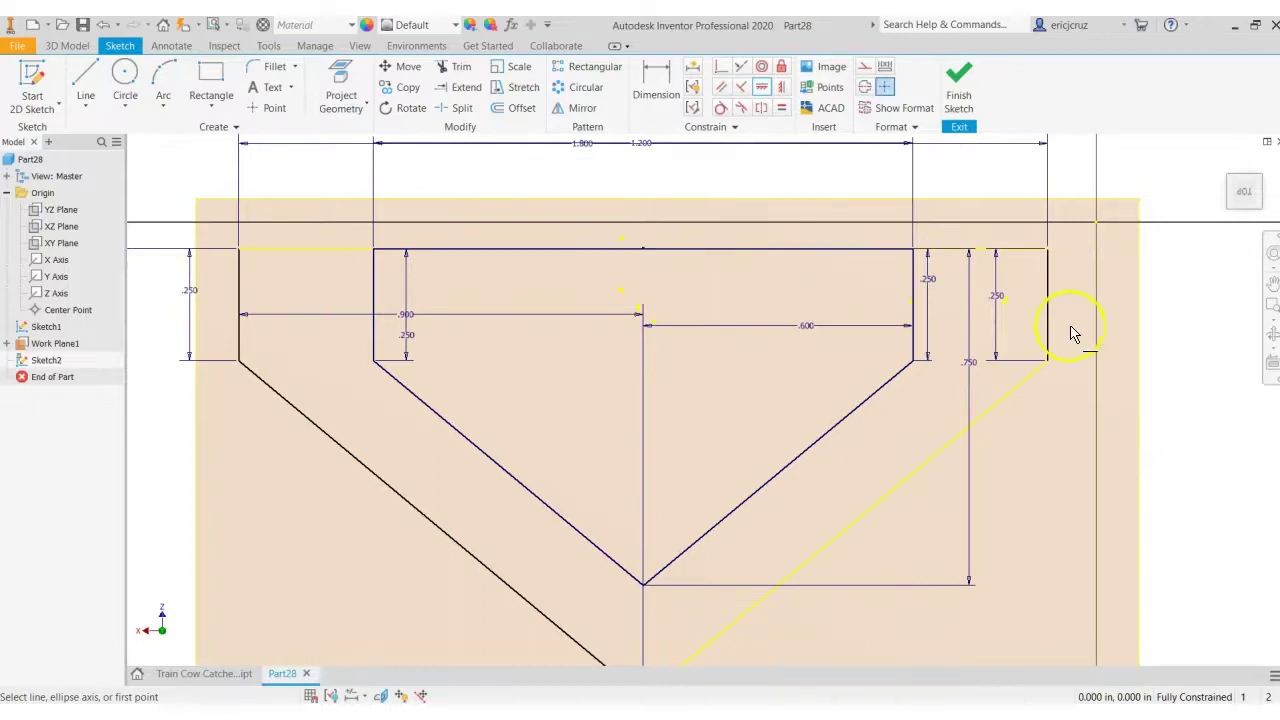
pyautogui.moveTo(1050, 463)
pyautogui.keyDown('shift'); pyautogui.mouseDown(button='middle')
pyautogui.moveTo(1083, 437)
pyautogui.moveTo(1050, 455)
pyautogui.mouseUp(button='middle'); pyautogui.keyUp('shift')
pyautogui.click(1245, 189)
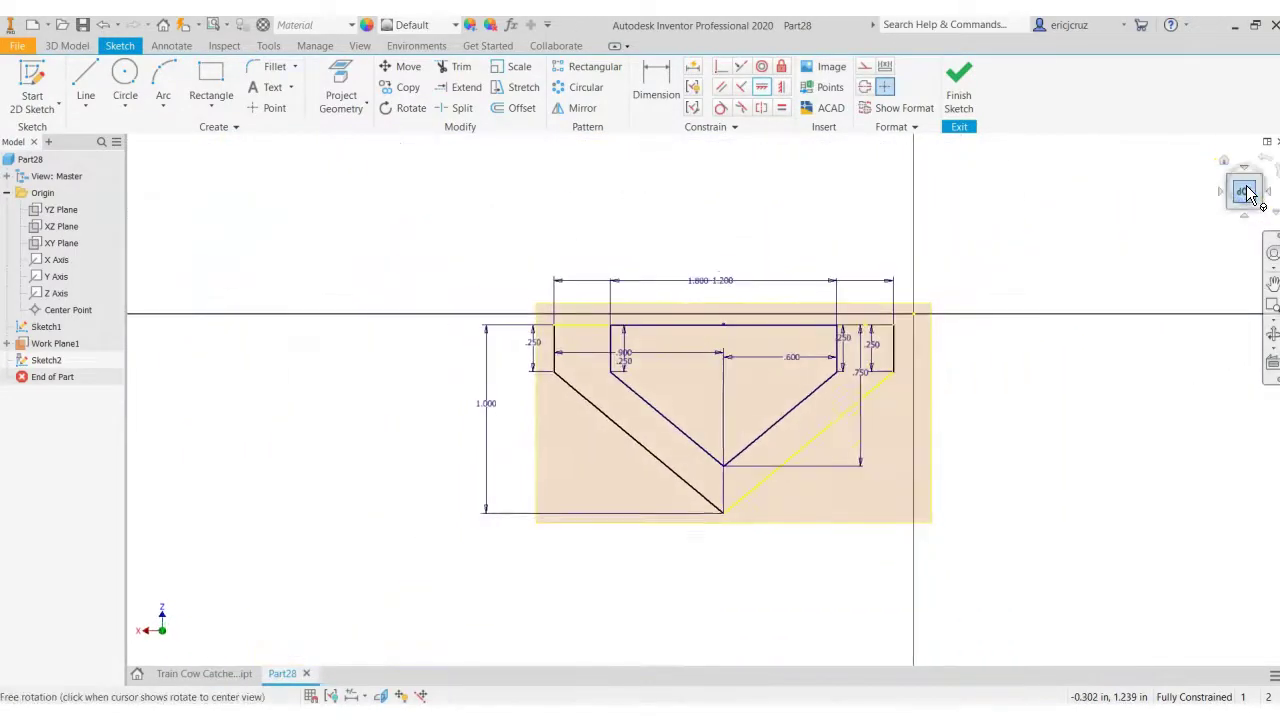
pyautogui.scroll(3, 792, 294)
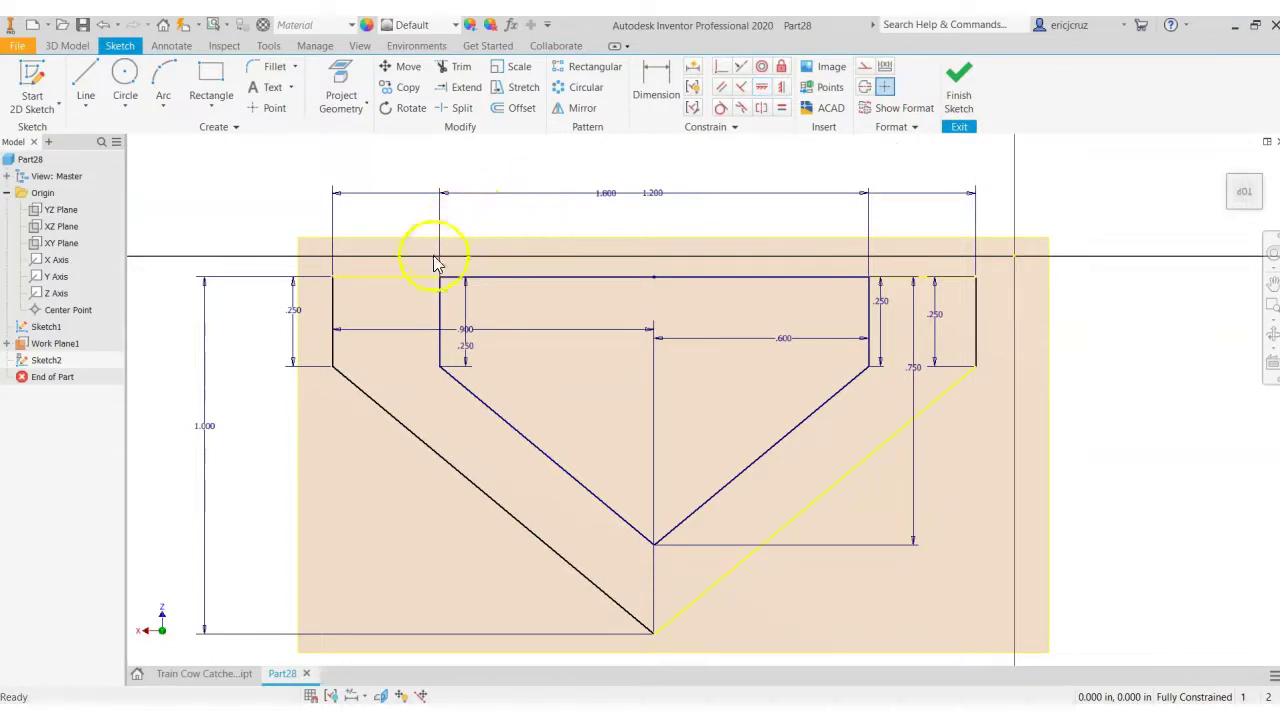
# Step: Turn off Work Plane1's visibility and finish Sketch2 in a tilted view
pyautogui.click(405, 277)
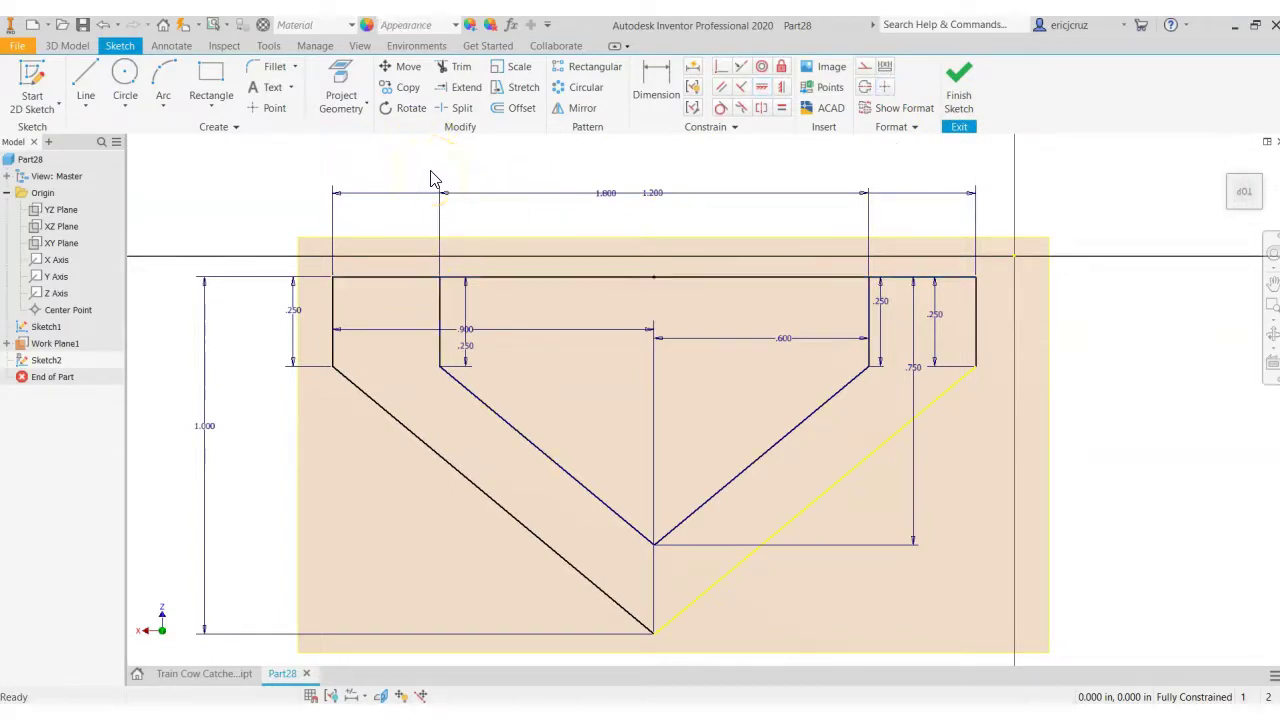
pyautogui.click(945, 400)
pyautogui.click(1118, 448)
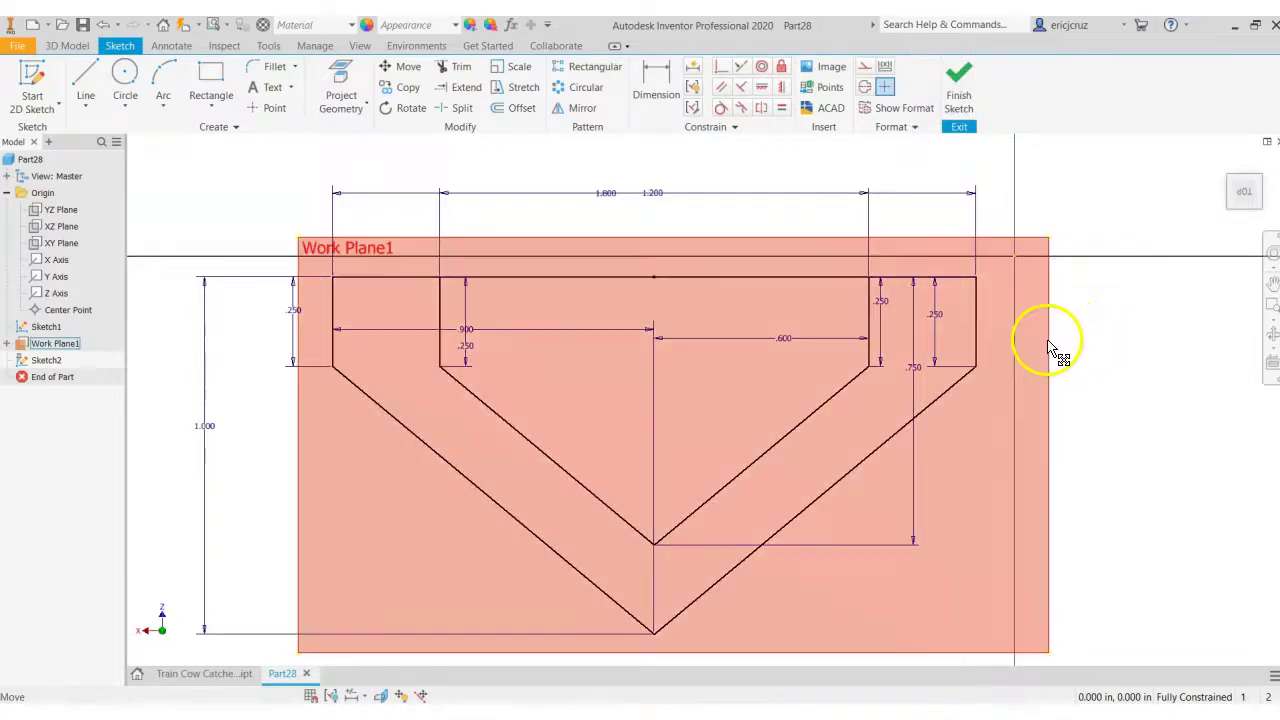
pyautogui.rightClick(1047, 341)
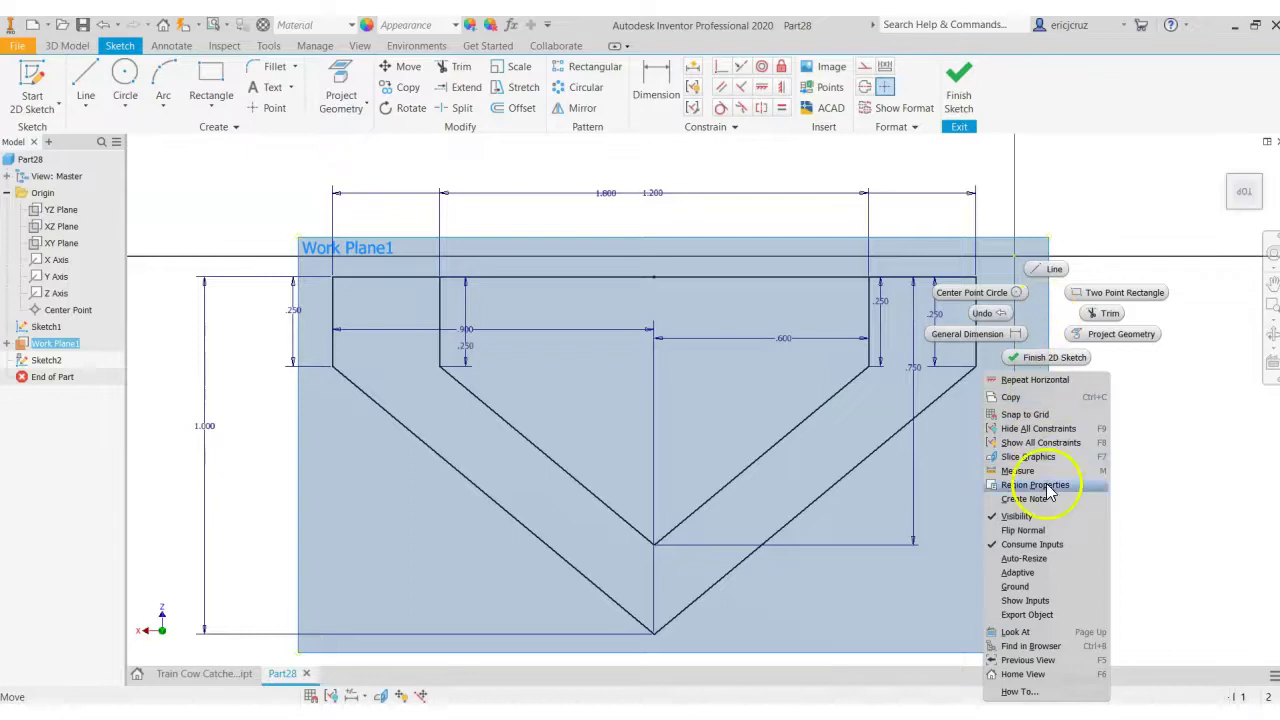
pyautogui.click(1040, 517)
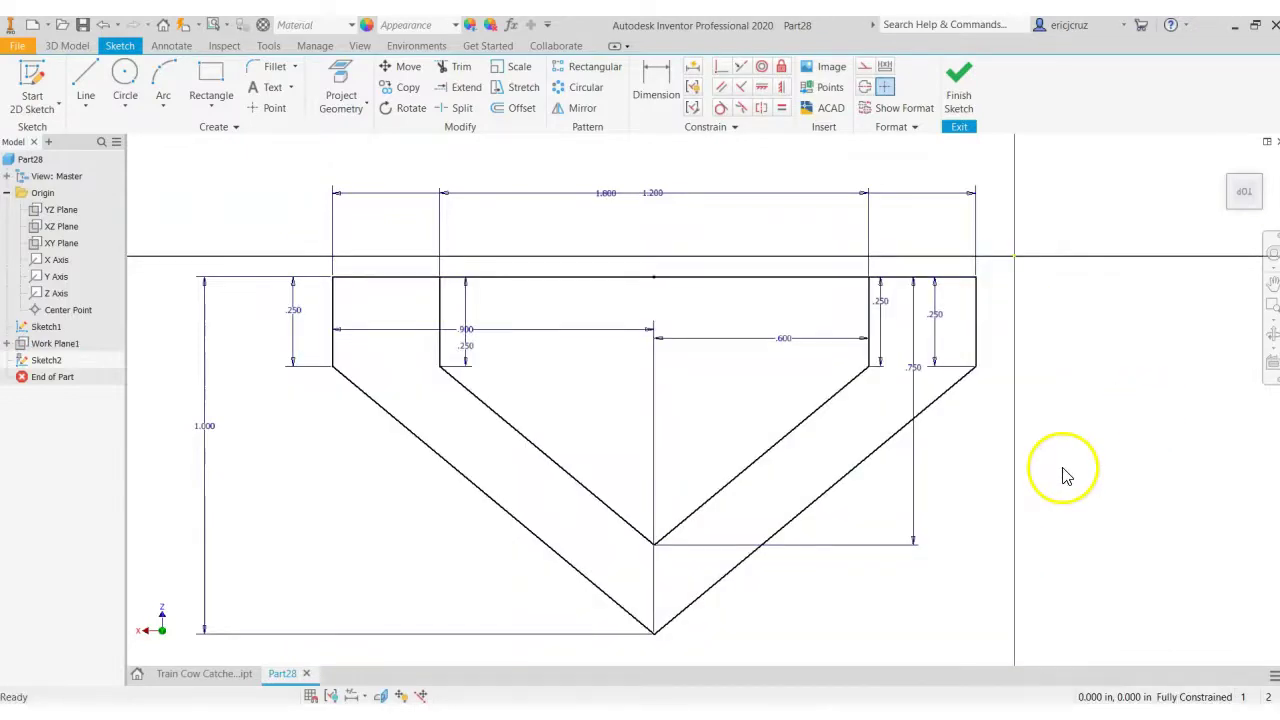
pyautogui.moveTo(1063, 474)
pyautogui.keyDown('shift'); pyautogui.mouseDown(button='middle')
pyautogui.moveTo(1063, 423)
pyautogui.moveTo(1063, 451)
pyautogui.moveTo(1122, 445)
pyautogui.moveTo(974, 443)
pyautogui.moveTo(1080, 466)
pyautogui.mouseUp(button='middle'); pyautogui.keyUp('shift')
pyautogui.click(976, 119)
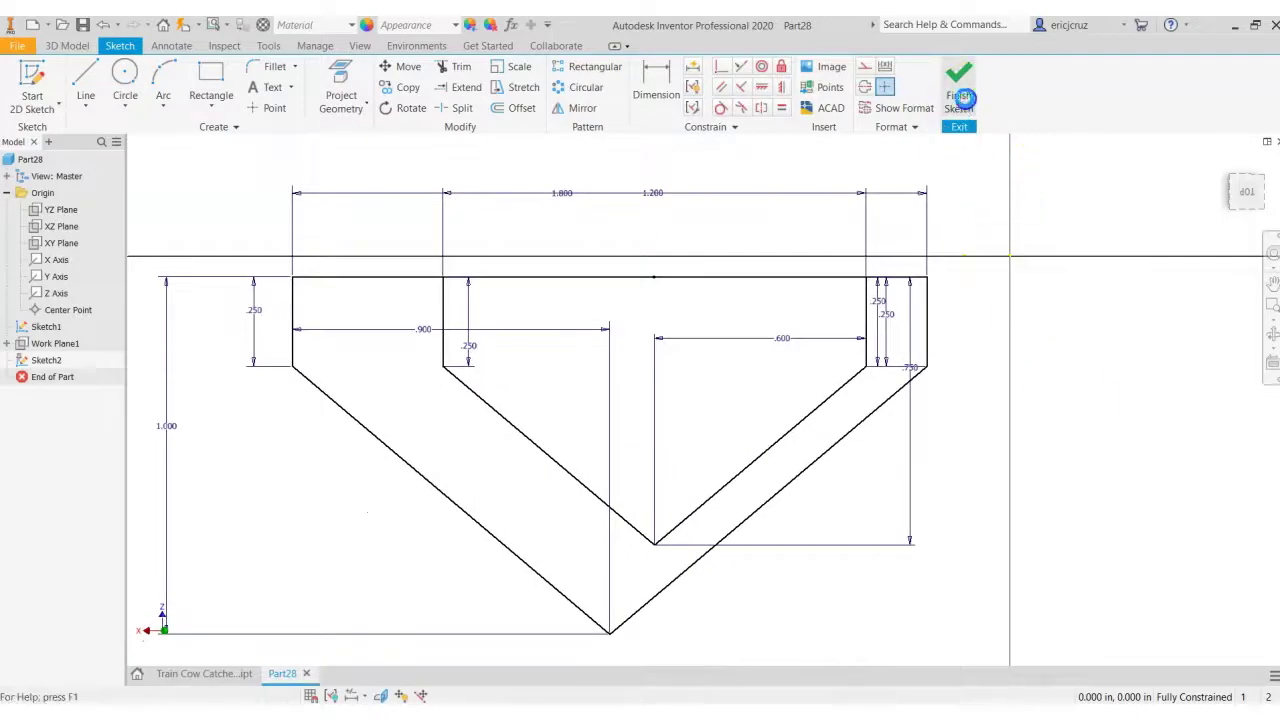
# Step: Loft a solid body from the upper Sketch2 section to the lower Sketch1 section
pyautogui.keyDown('shift'); pyautogui.moveTo(1220, 171); pyautogui.dragTo(1227, 170, button='middle'); pyautogui.keyUp('shift')
pyautogui.click(1227, 170)
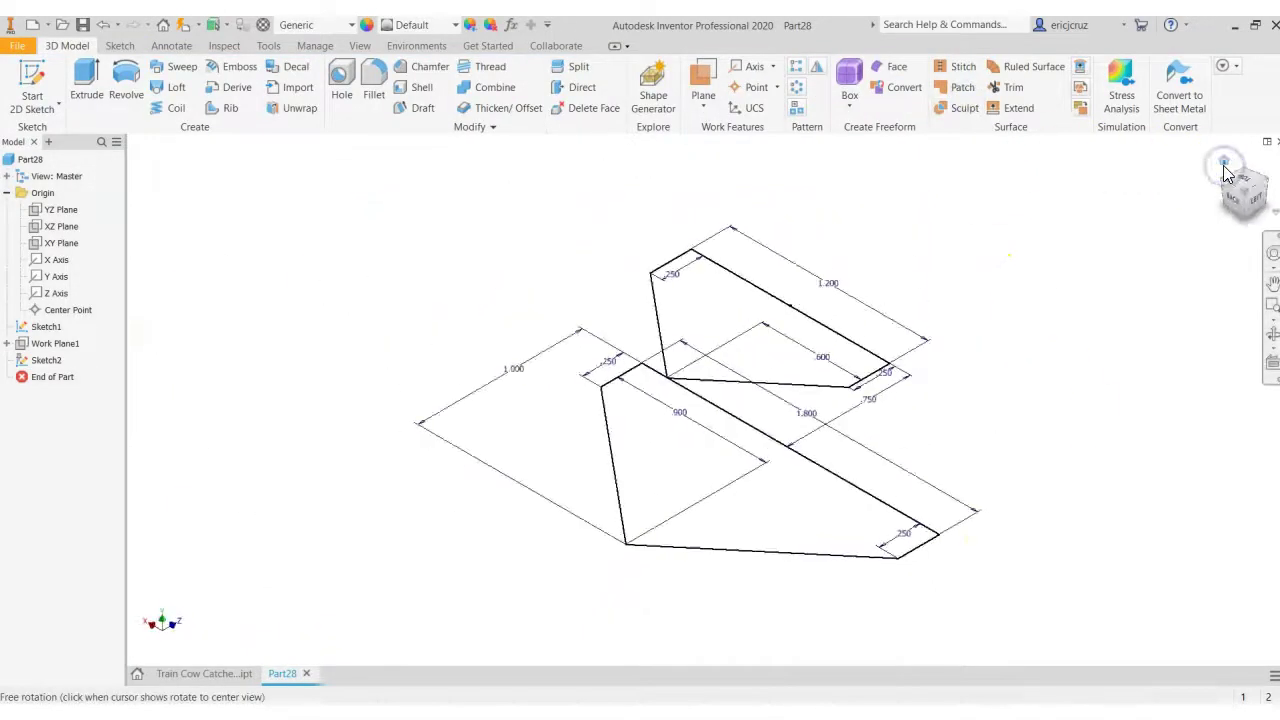
pyautogui.moveTo(977, 380)
pyautogui.keyDown('shift'); pyautogui.mouseDown(button='middle')
pyautogui.moveTo(989, 323)
pyautogui.moveTo(971, 394)
pyautogui.moveTo(971, 363)
pyautogui.moveTo(971, 380)
pyautogui.mouseUp(button='middle'); pyautogui.keyUp('shift')
pyautogui.click(1223, 163)
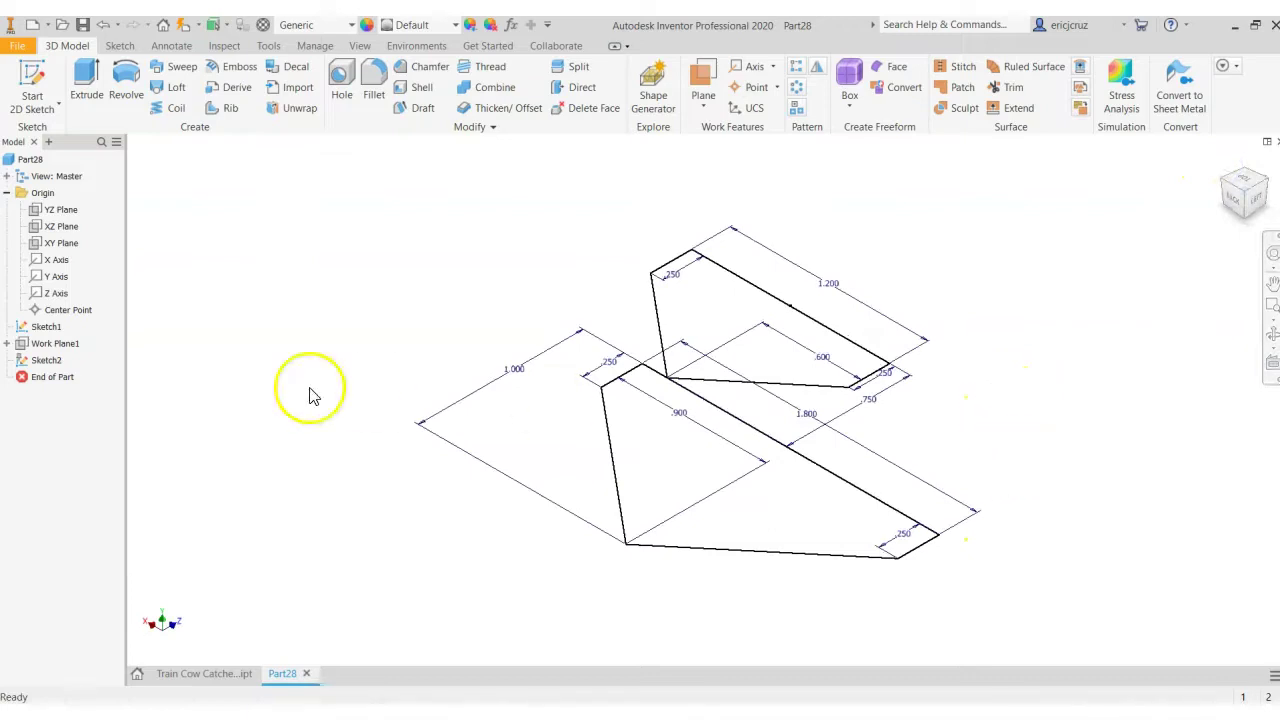
pyautogui.click(167, 89)
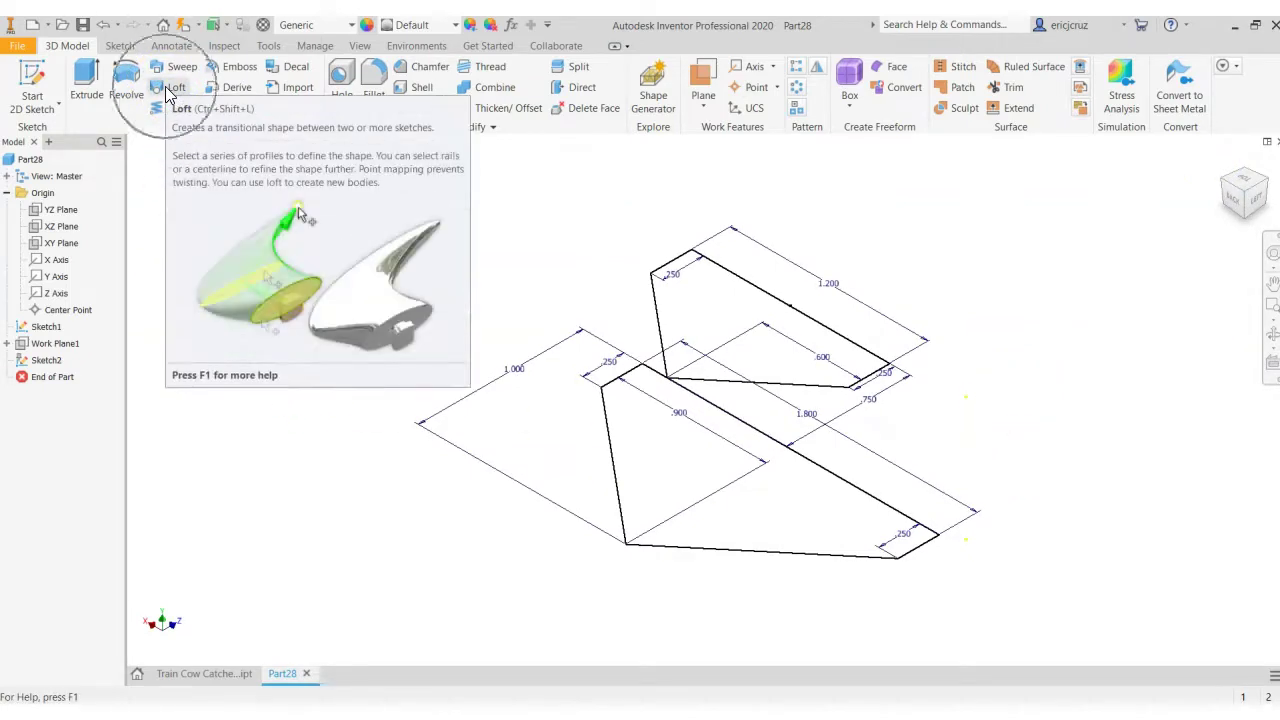
pyautogui.click(167, 89)
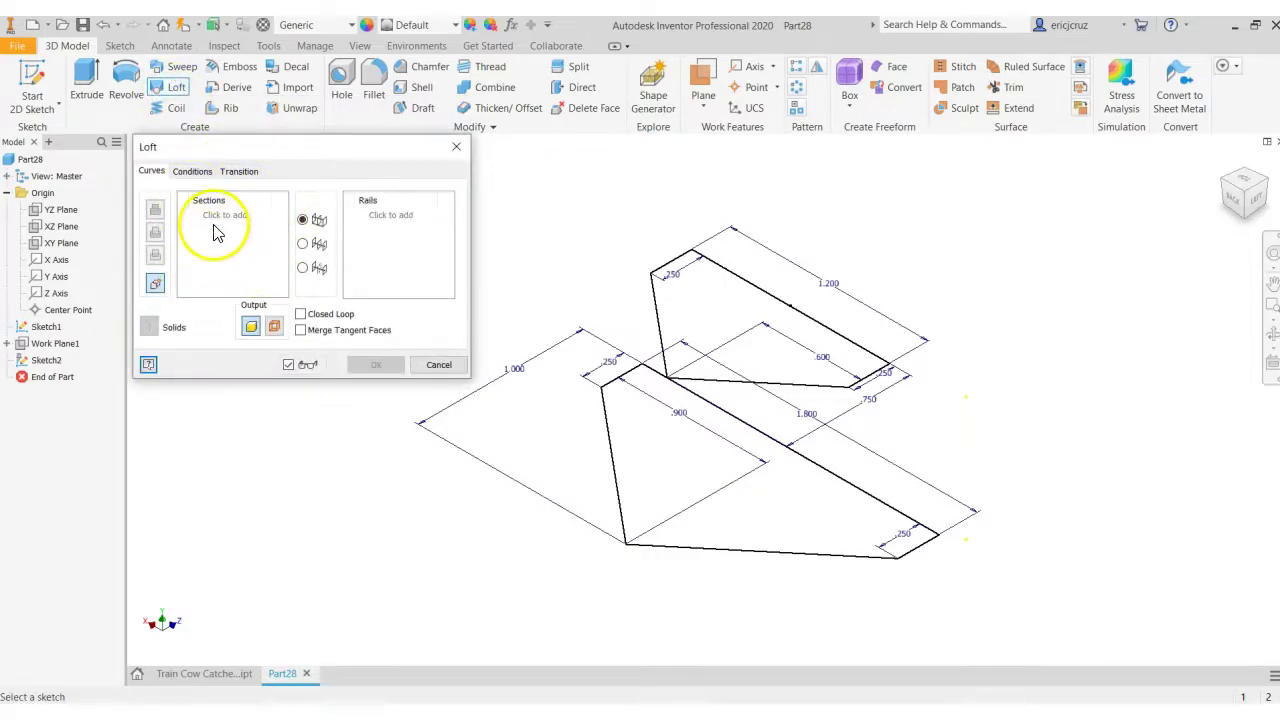
pyautogui.click(732, 273)
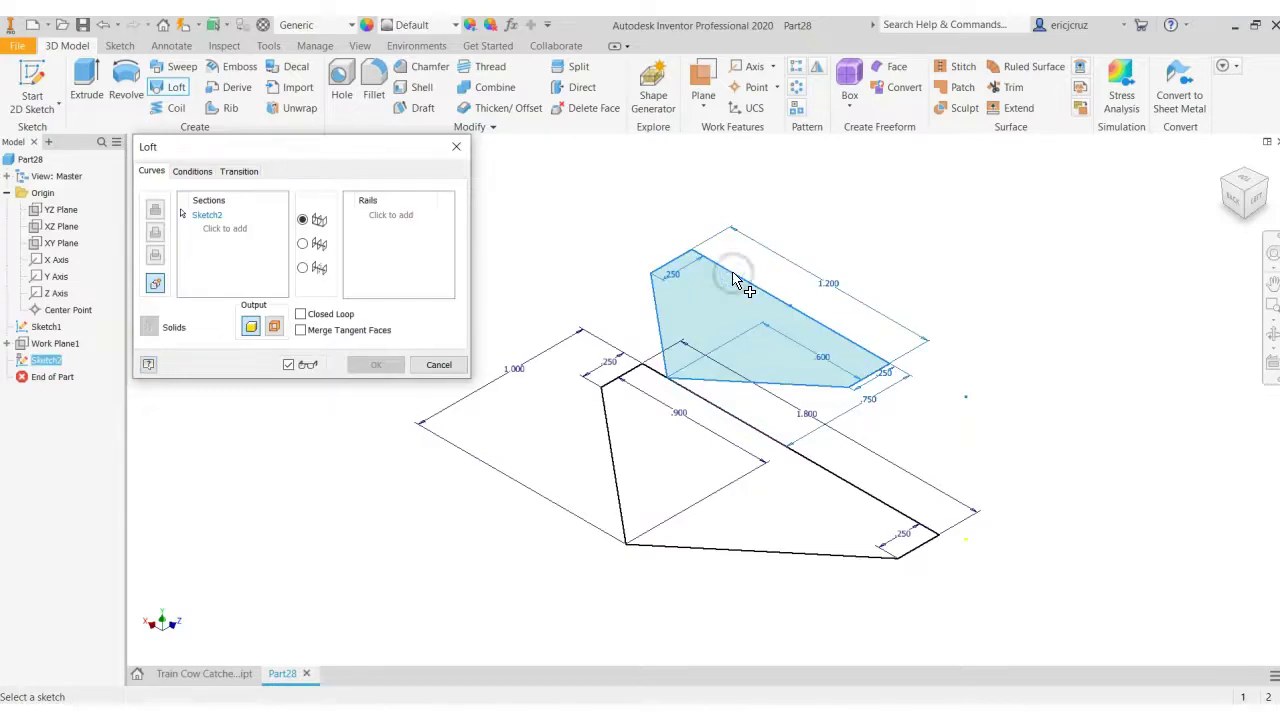
pyautogui.click(607, 449)
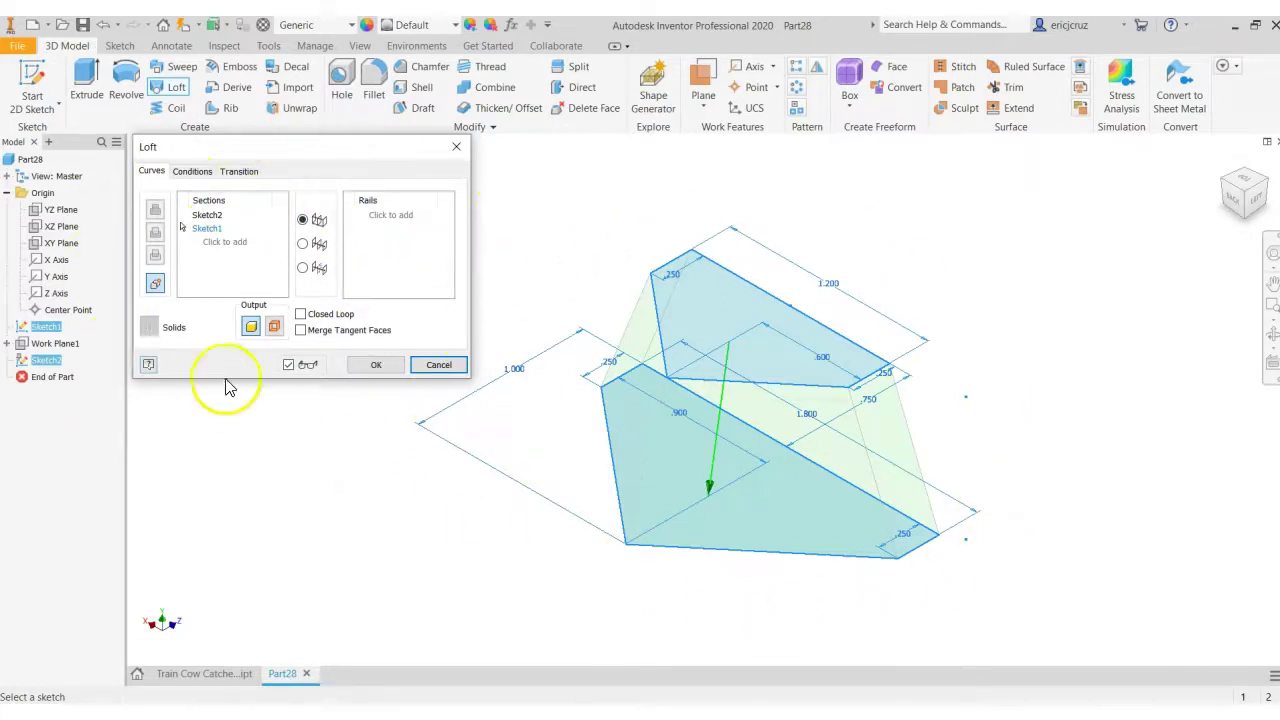
pyautogui.click(376, 364)
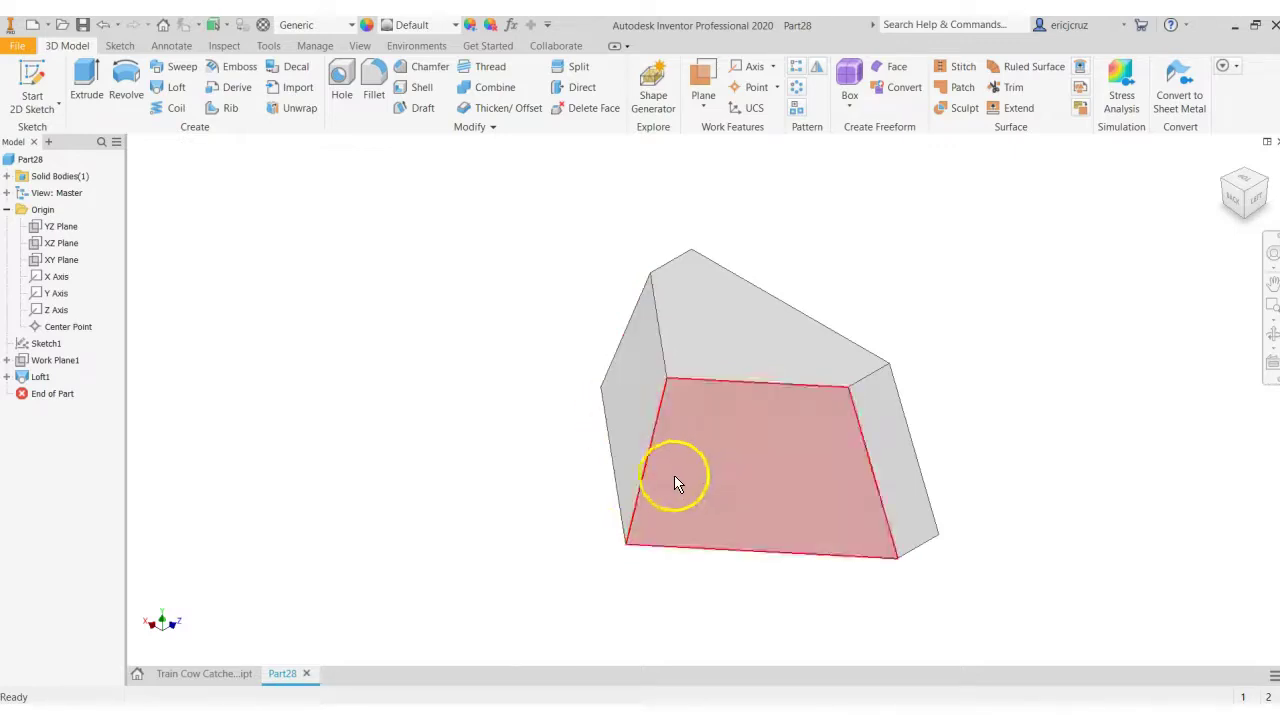
pyautogui.moveTo(551, 528)
pyautogui.keyDown('shift'); pyautogui.mouseDown(button='middle')
pyautogui.moveTo(537, 463)
pyautogui.moveTo(585, 516)
pyautogui.moveTo(569, 534)
pyautogui.moveTo(646, 546)
pyautogui.moveTo(546, 480)
pyautogui.moveTo(541, 451)
pyautogui.moveTo(594, 546)
pyautogui.moveTo(554, 520)
pyautogui.mouseUp(button='middle'); pyautogui.keyUp('shift')
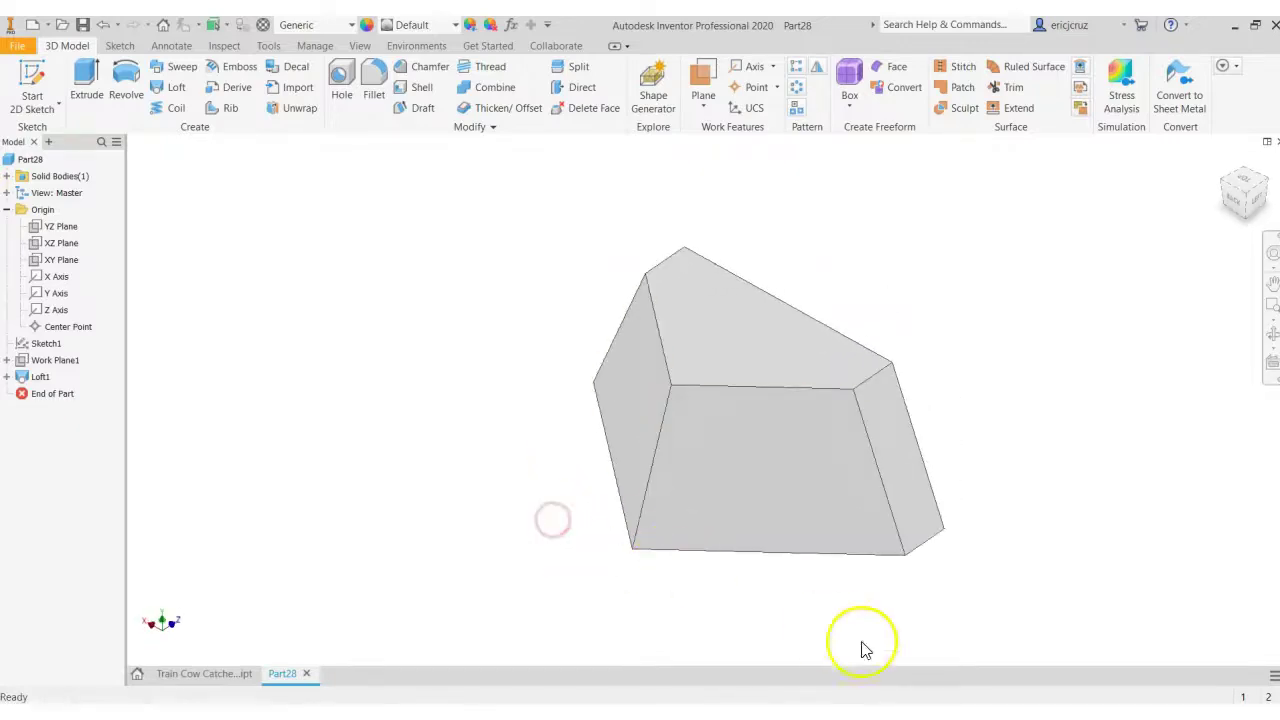
pyautogui.hotkey('alt', 'Tab')
pyautogui.moveTo(517, 387)
pyautogui.mouseDown()
pyautogui.moveTo(429, 343)
pyautogui.moveTo(314, 380)
pyautogui.mouseUp()
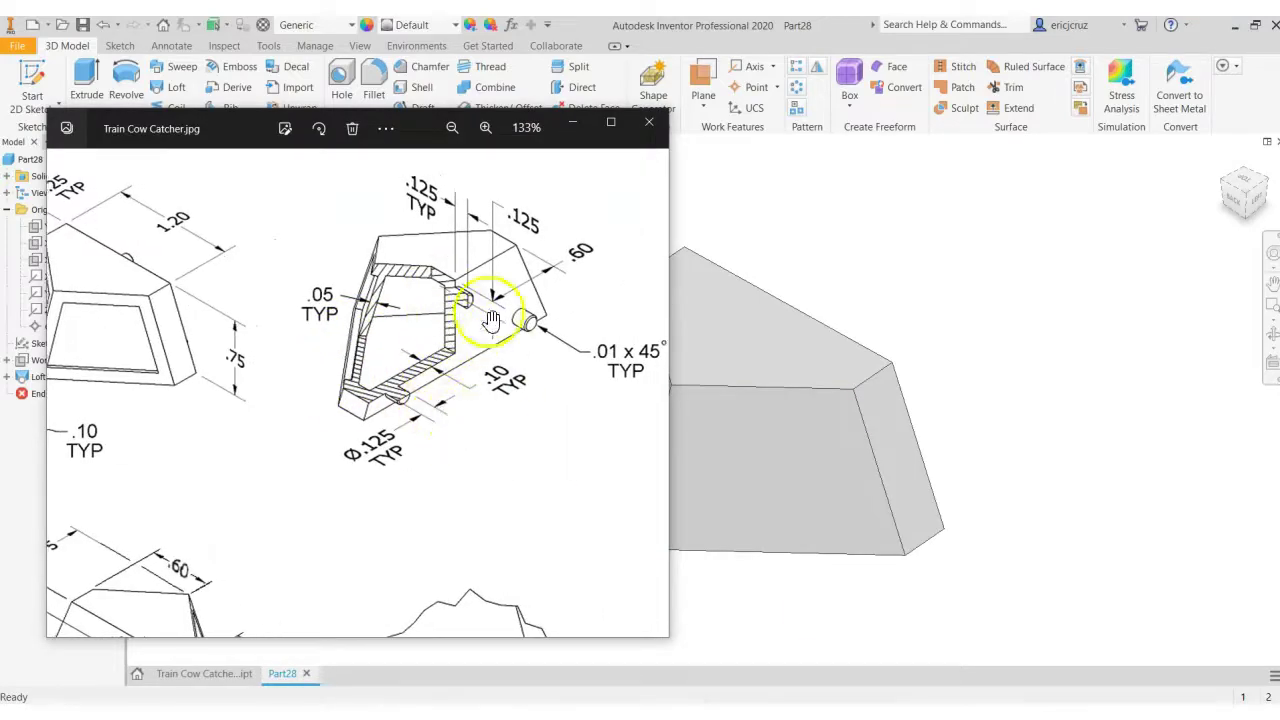
pyautogui.moveTo(425, 383)
pyautogui.mouseDown()
pyautogui.moveTo(418, 229)
pyautogui.moveTo(448, 399)
pyautogui.mouseUp()
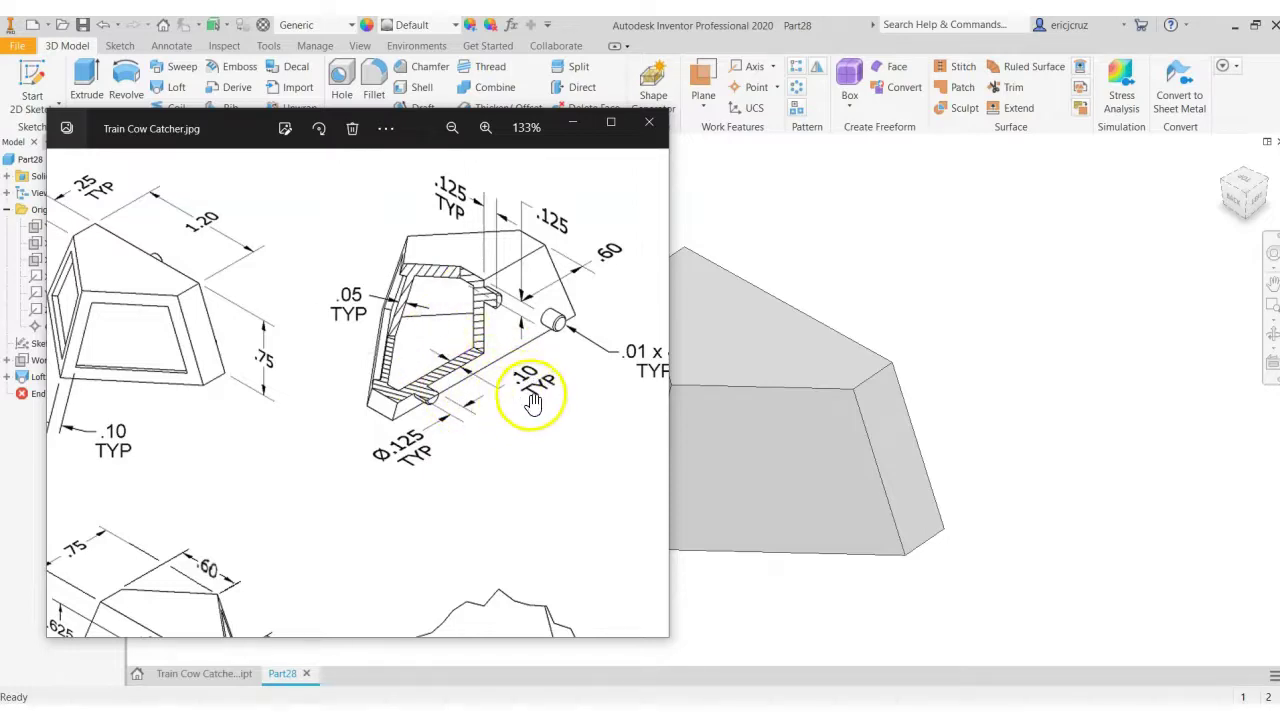
pyautogui.click(906, 357)
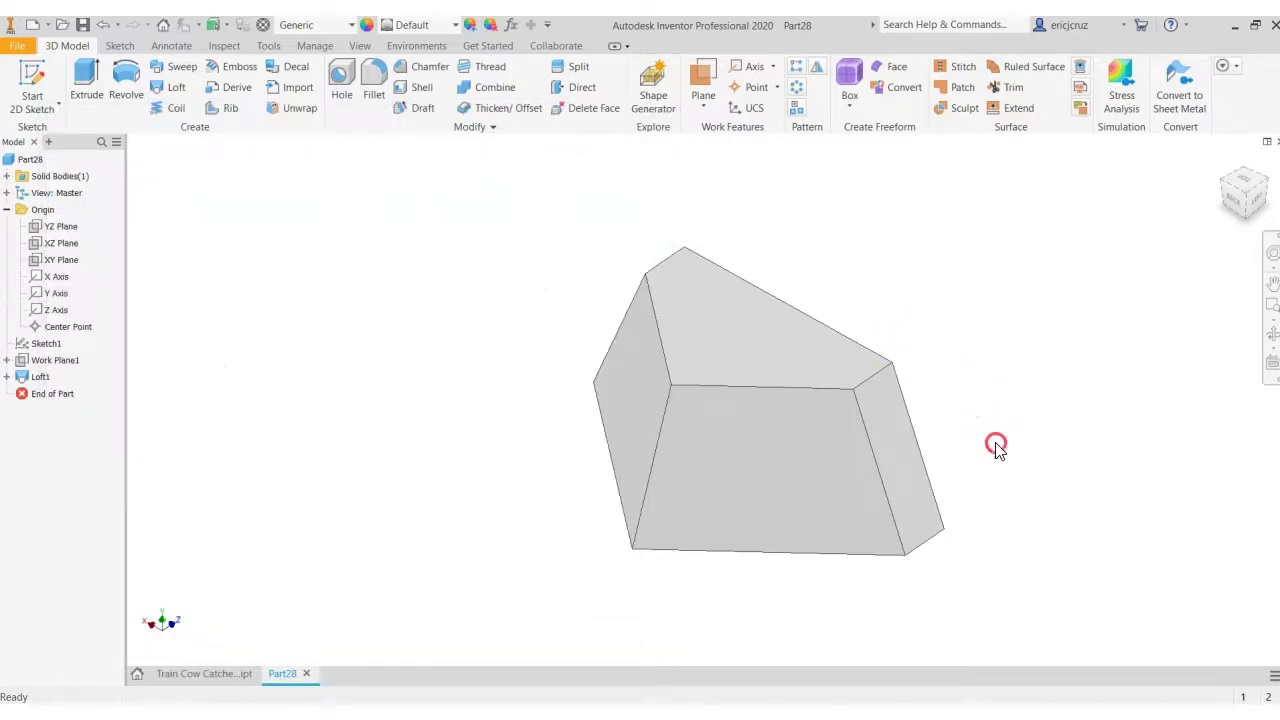
pyautogui.moveTo(997, 446)
pyautogui.keyDown('shift'); pyautogui.mouseDown(button='middle')
pyautogui.moveTo(1023, 351)
pyautogui.moveTo(1023, 446)
pyautogui.moveTo(1032, 373)
pyautogui.moveTo(994, 440)
pyautogui.mouseUp(button='middle'); pyautogui.keyUp('shift')
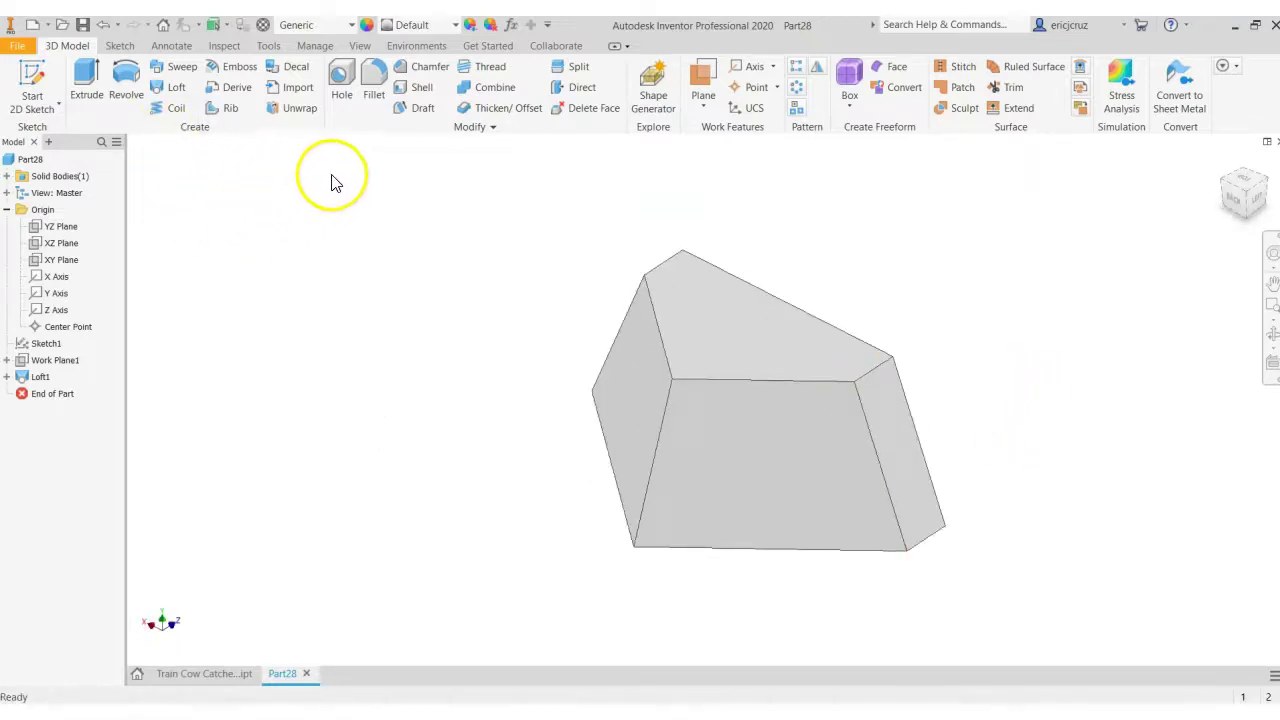
# Step: Shell the lofted body with 0.1 in walls, leaving the large lower face open
pyautogui.click(423, 88)
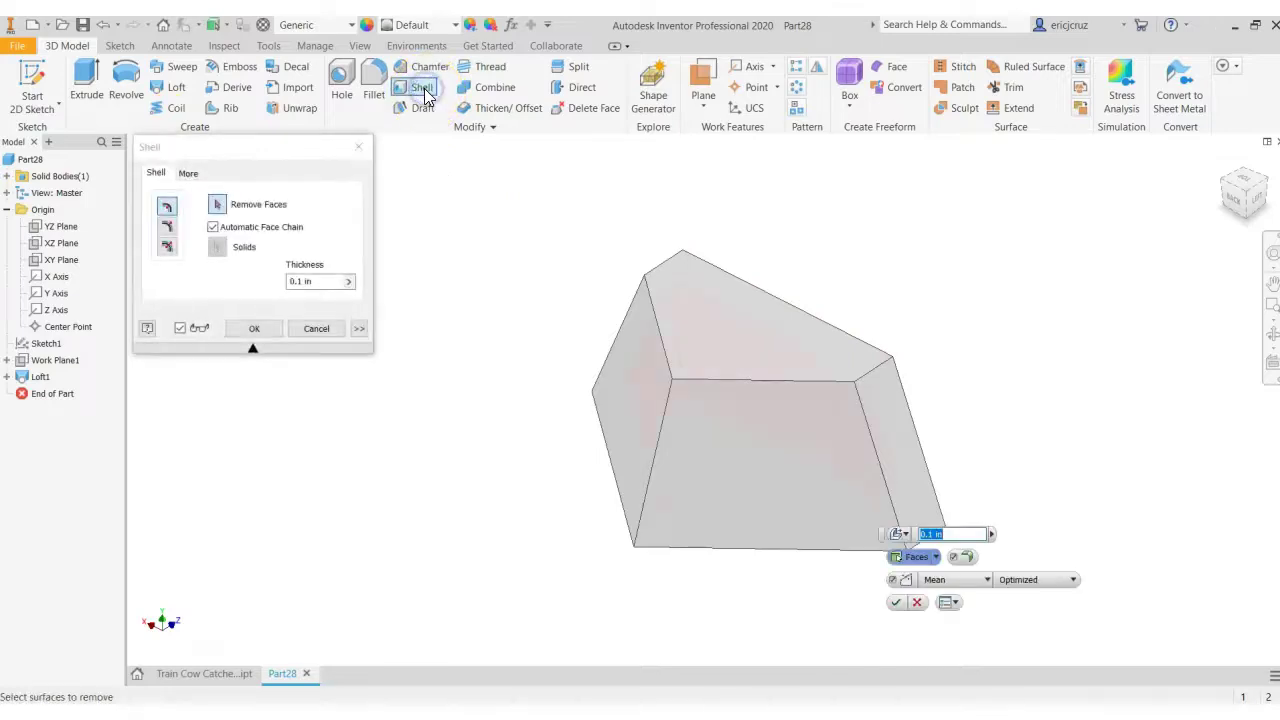
pyautogui.click(1246, 219)
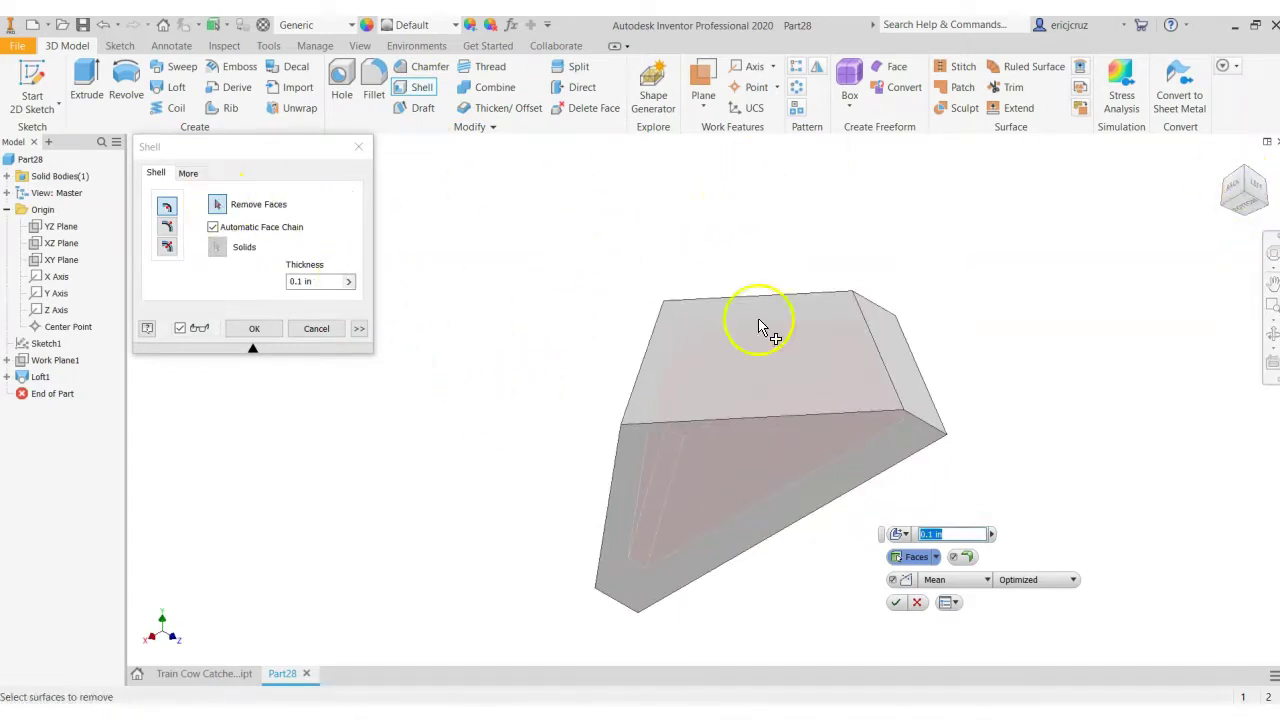
pyautogui.click(672, 410)
pyautogui.moveTo(1049, 371); pyautogui.dragTo(1020, 313, button='middle')
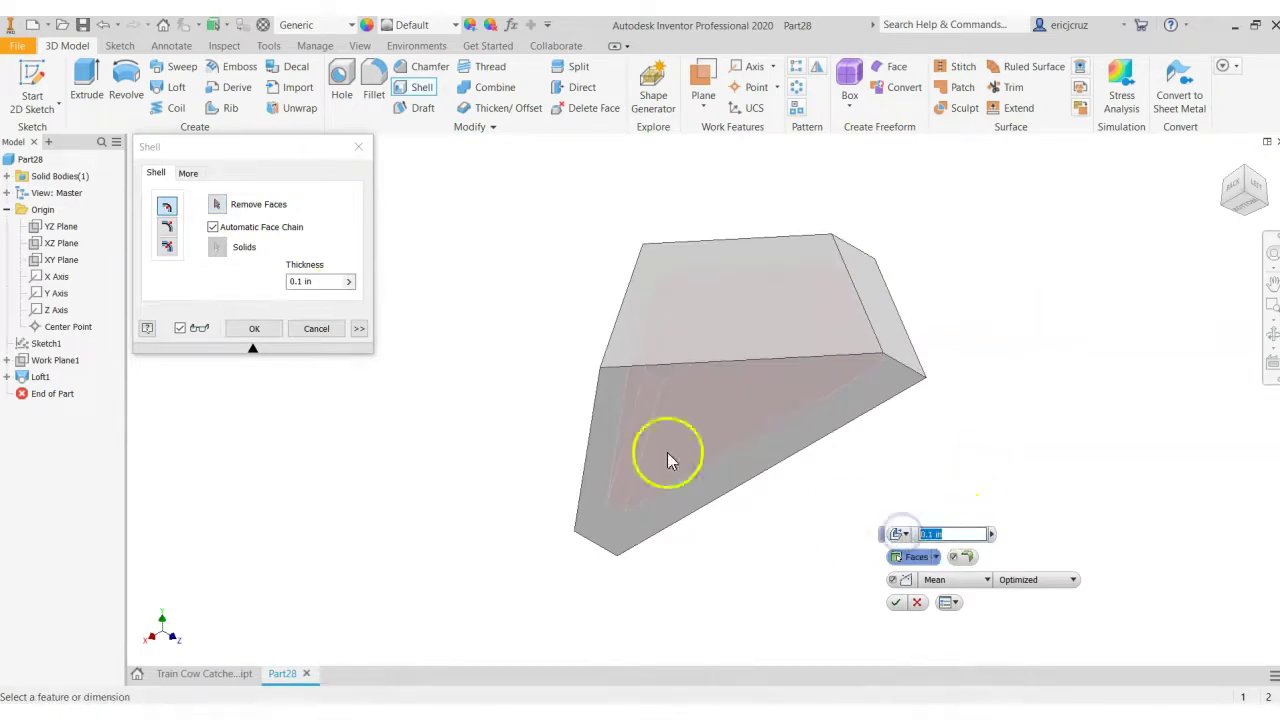
pyautogui.click(305, 282)
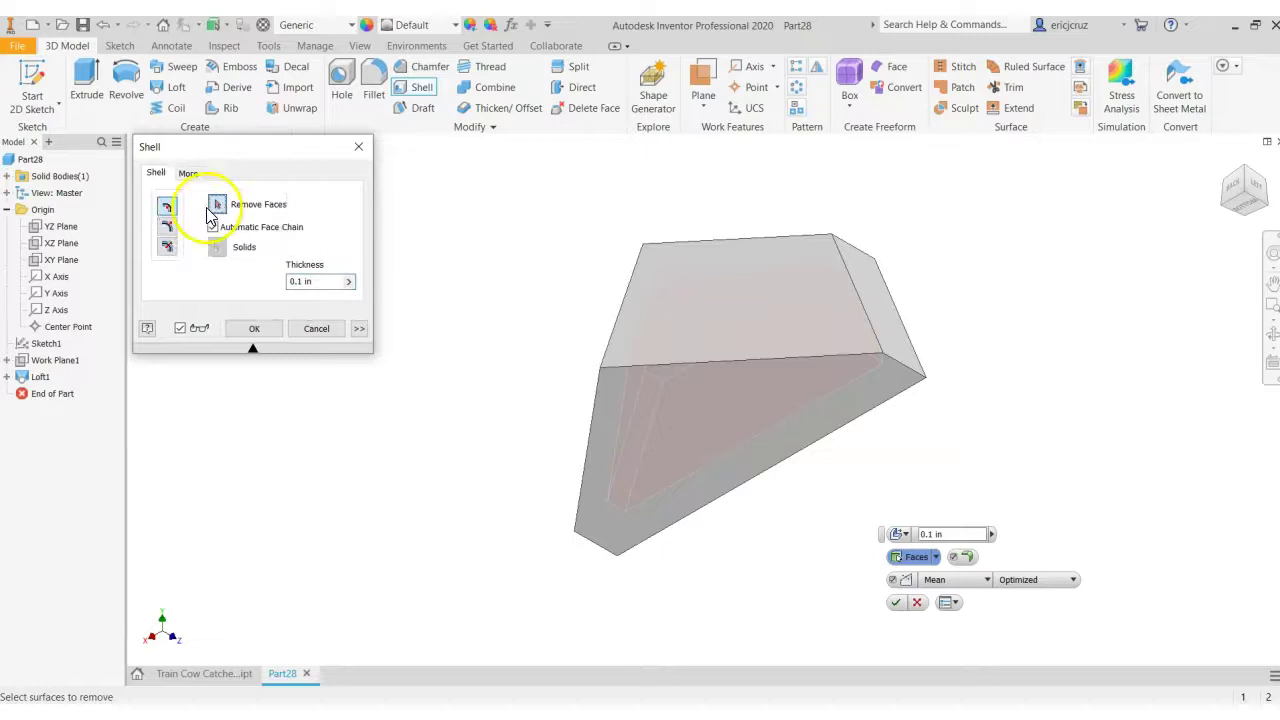
pyautogui.click(787, 412)
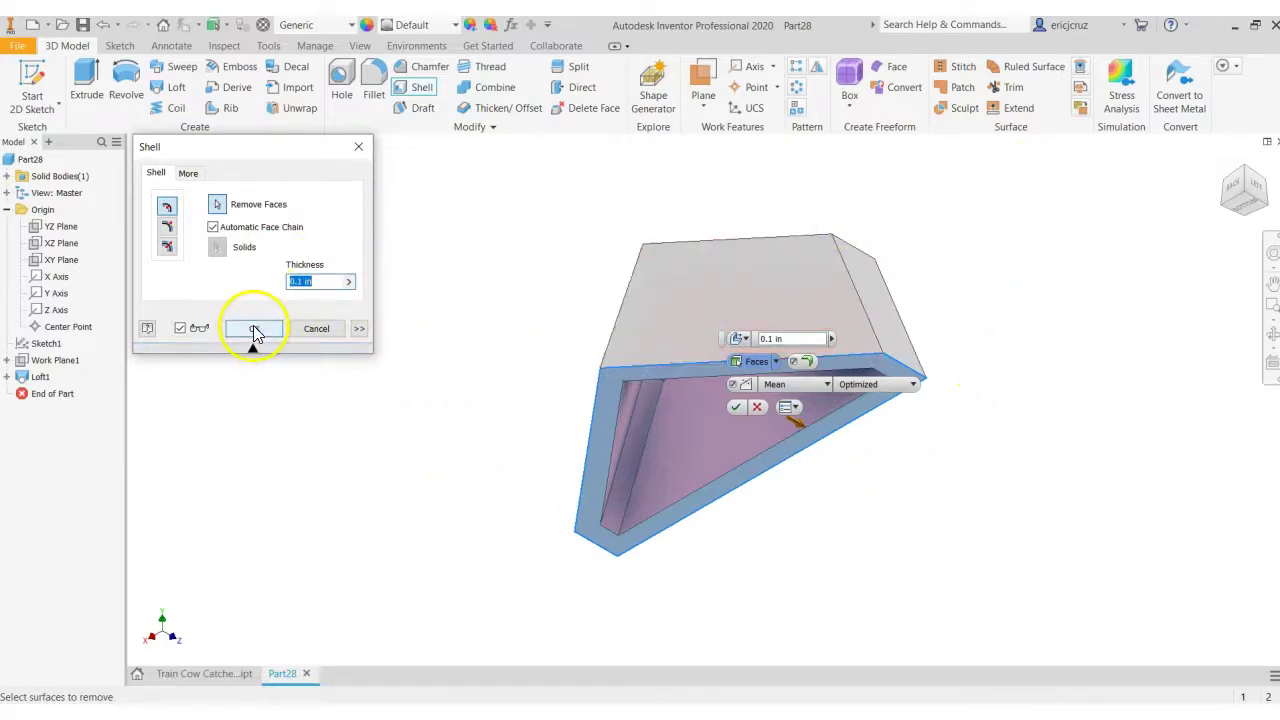
pyautogui.click(255, 332)
pyautogui.keyDown('shift'); pyautogui.moveTo(440, 297); pyautogui.dragTo(448, 350, button='middle'); pyautogui.keyUp('shift')
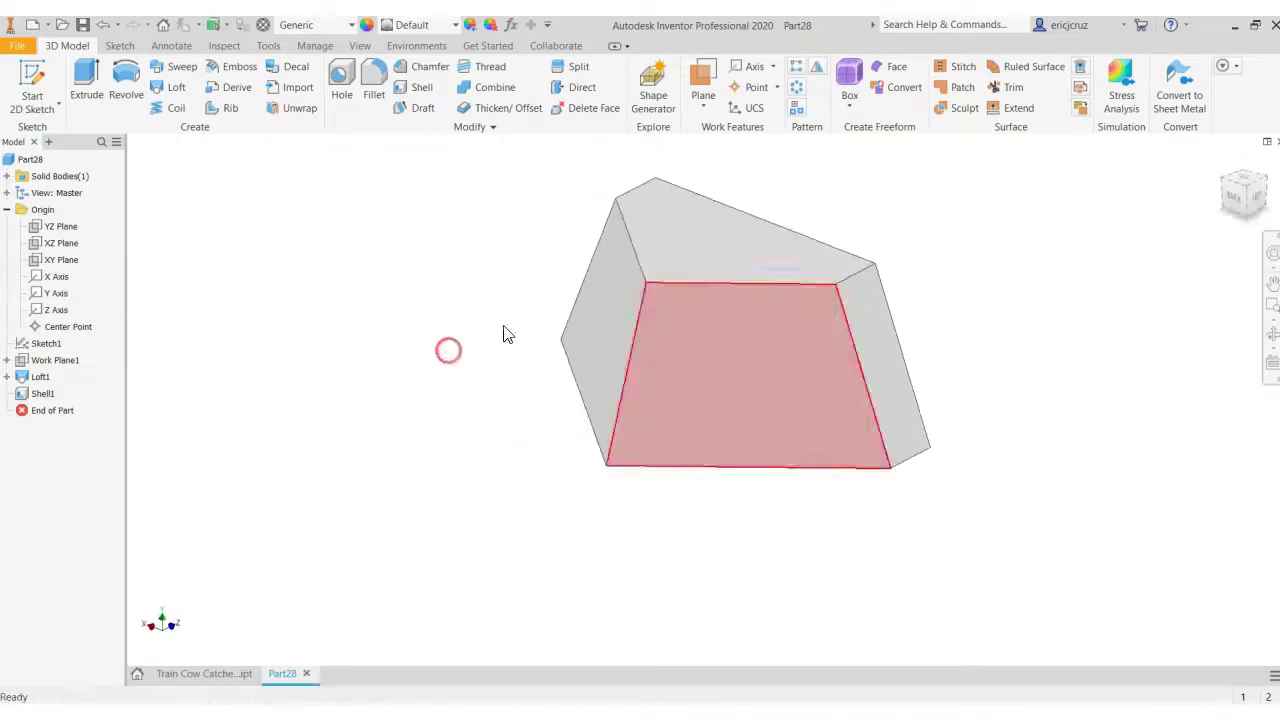
# Step: Start a new sketch on the trapezoid front face from the right-click menu
pyautogui.moveTo(1223, 166); pyautogui.dragTo(1228, 172)
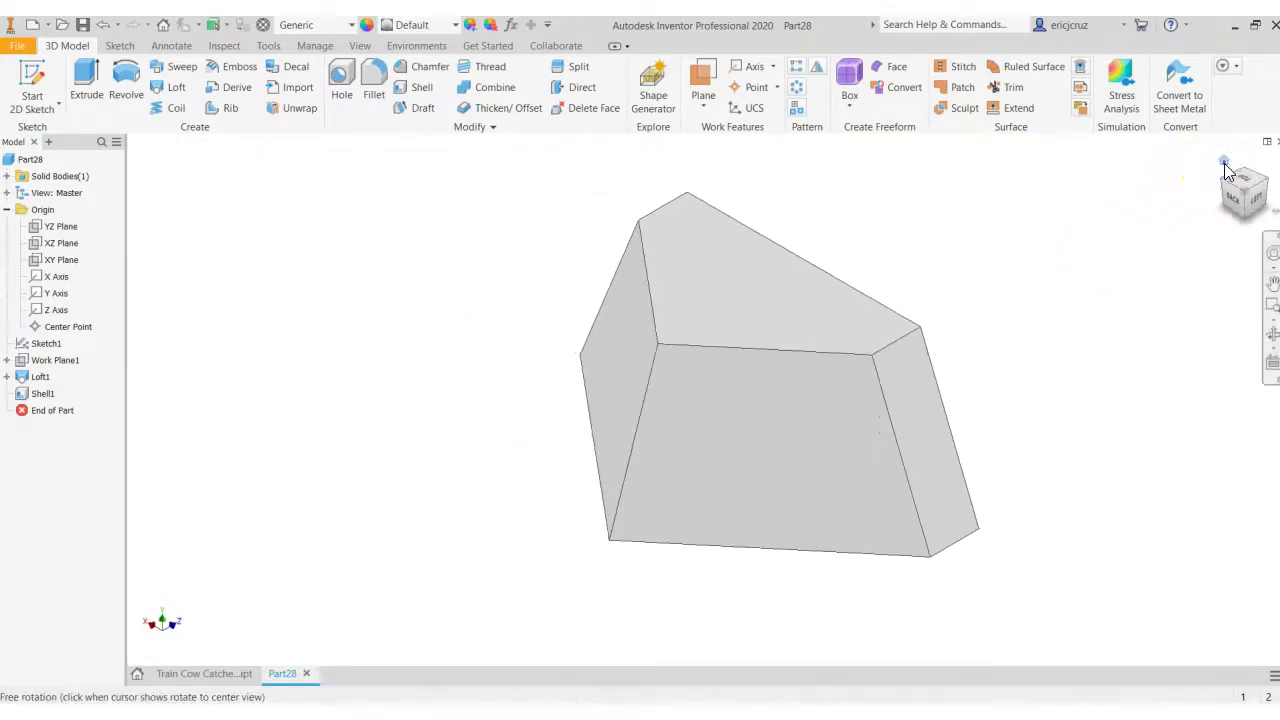
pyautogui.rightClick(748, 423)
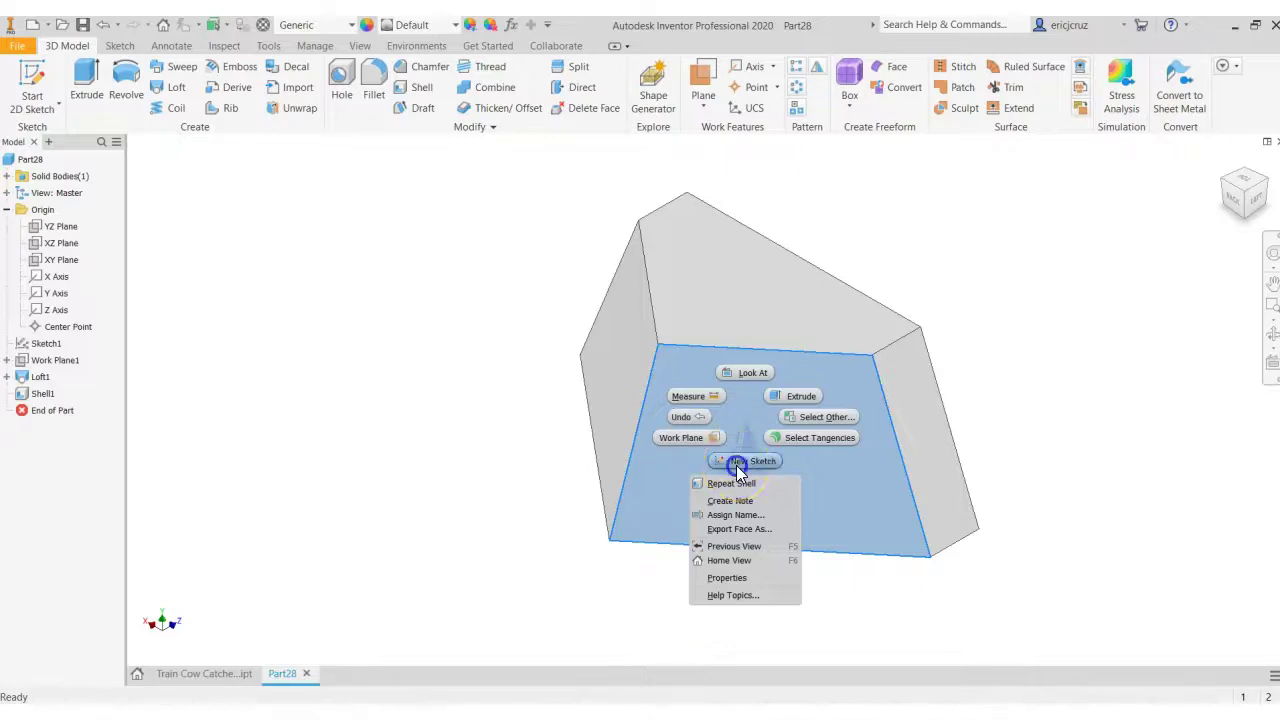
pyautogui.click(738, 464)
pyautogui.moveTo(723, 317); pyautogui.dragTo(793, 377, button='middle')
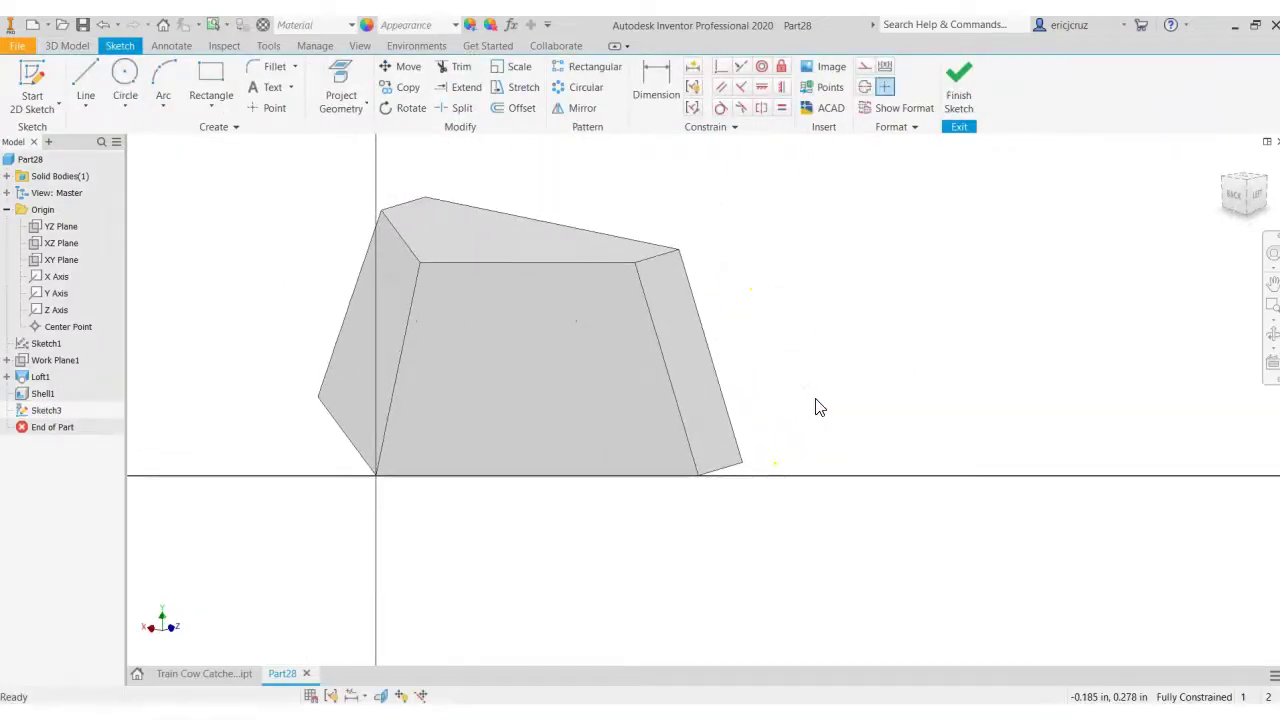
# Step: Check the front recess view on the reference drawing, then close it
pyautogui.hotkey('alt', 'Tab')
pyautogui.moveTo(345, 362); pyautogui.dragTo(475, 362)
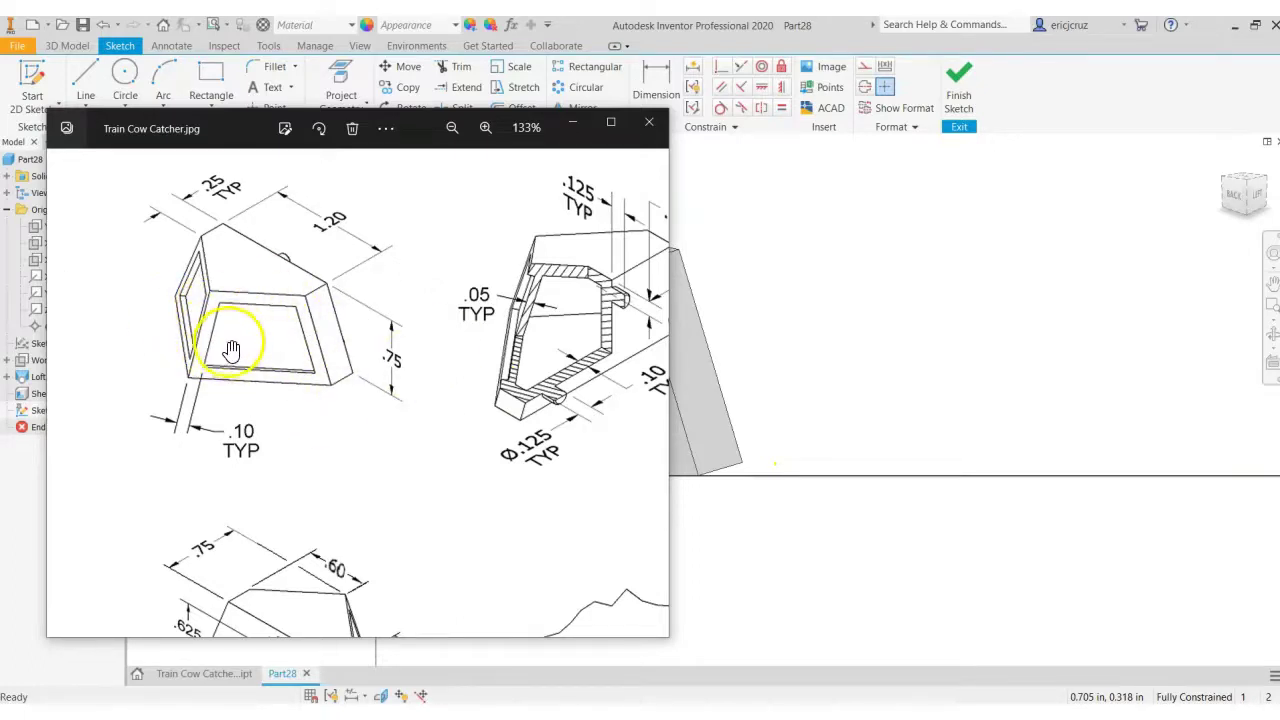
pyautogui.click(848, 400)
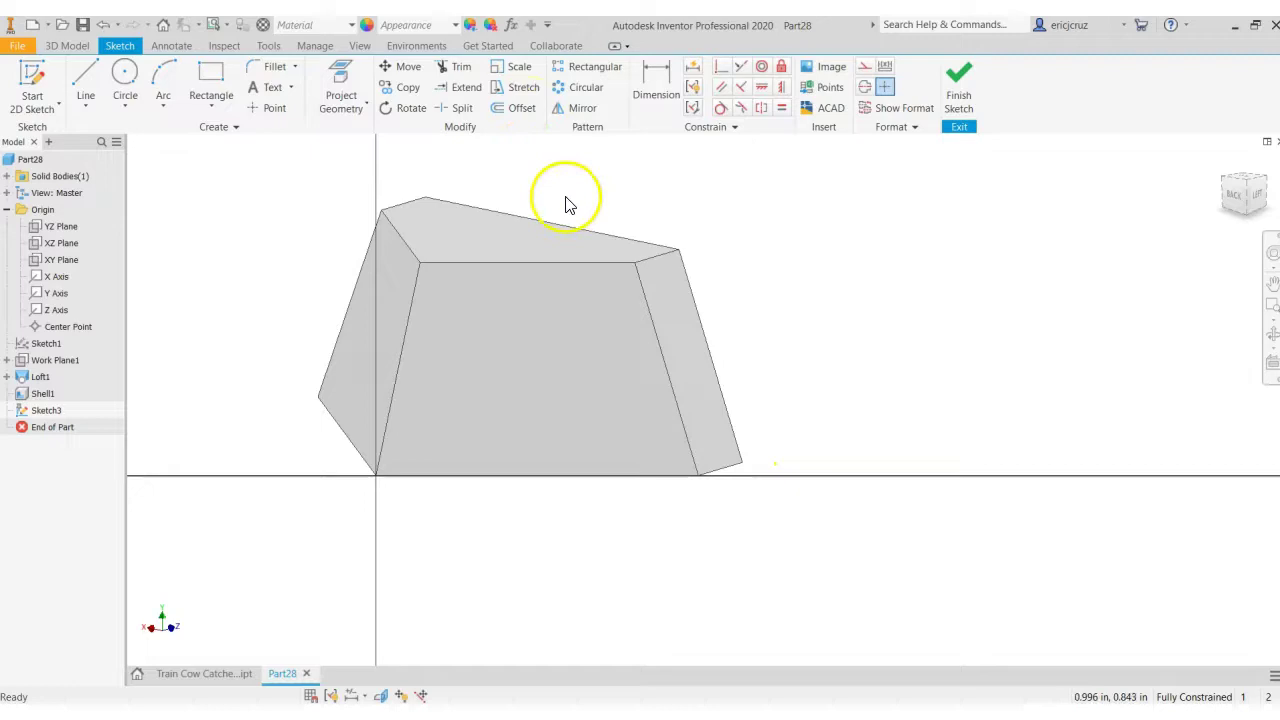
# Step: Project the trapezoid face outline into the sketch
pyautogui.click(350, 80)
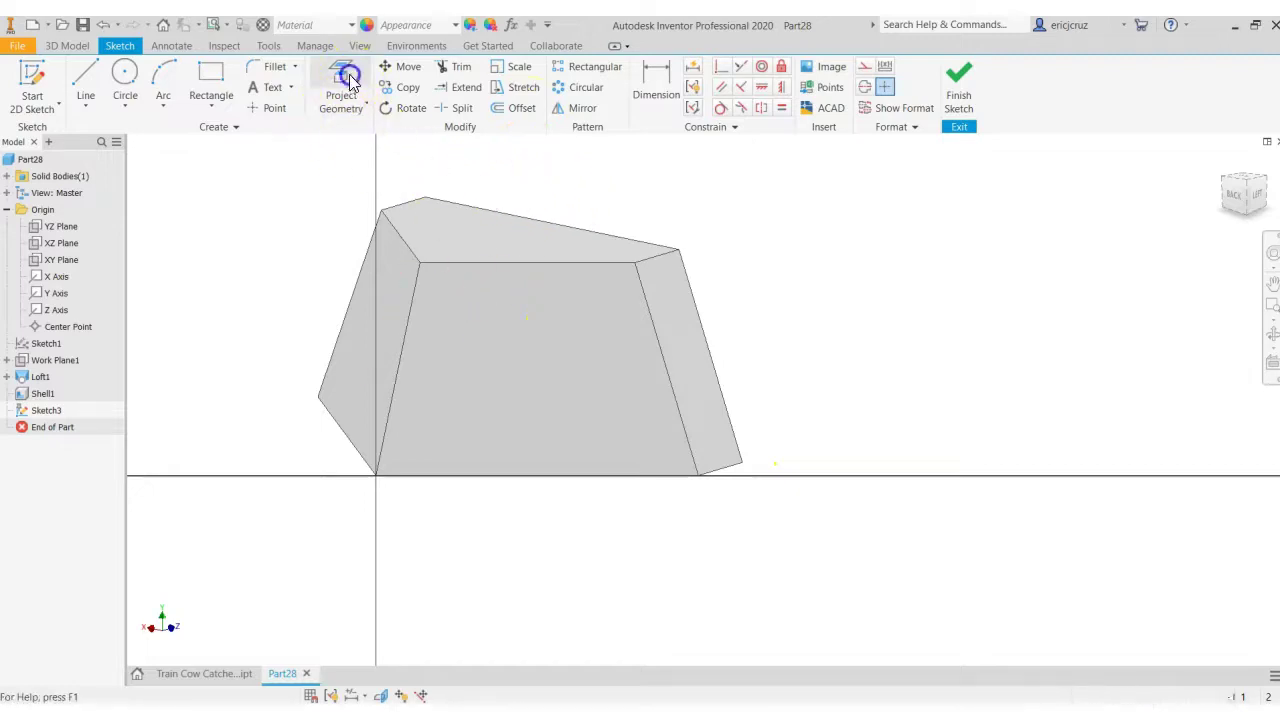
pyautogui.press('Escape')
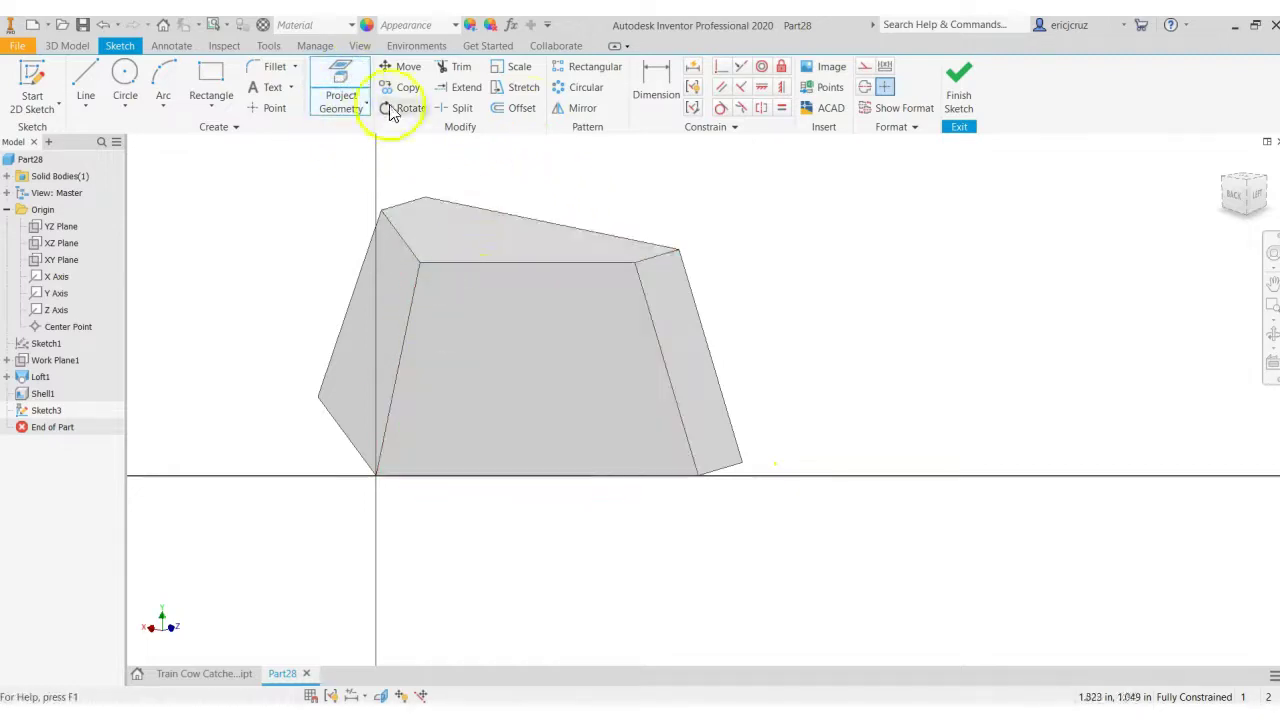
pyautogui.click(338, 82)
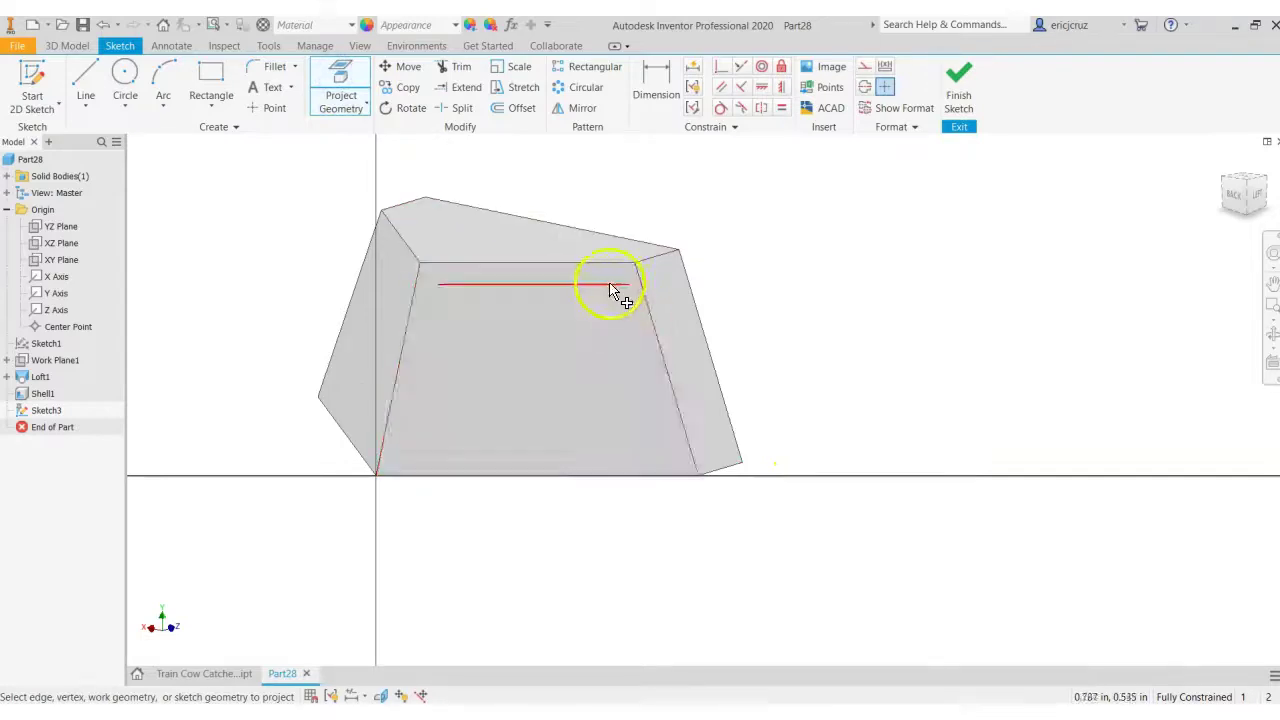
pyautogui.click(540, 362)
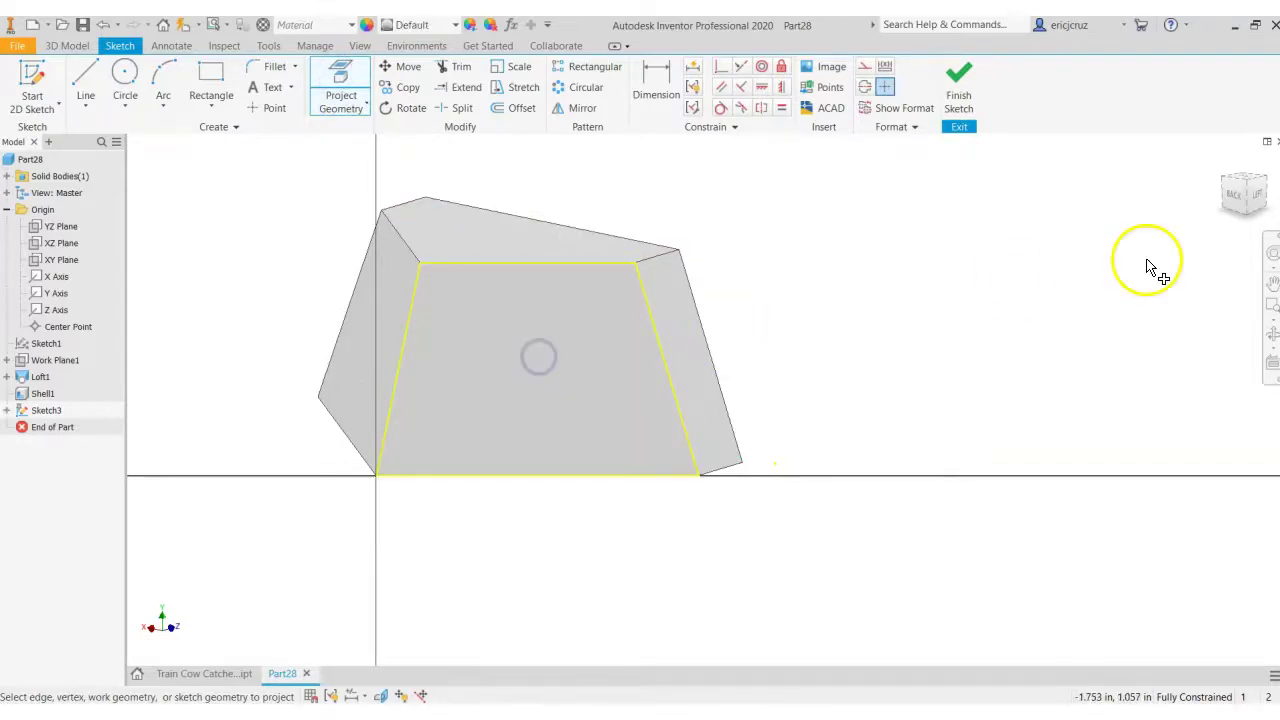
# Step: Offset the projected outline 0.1 in inward to form an inner loop
pyautogui.click(527, 111)
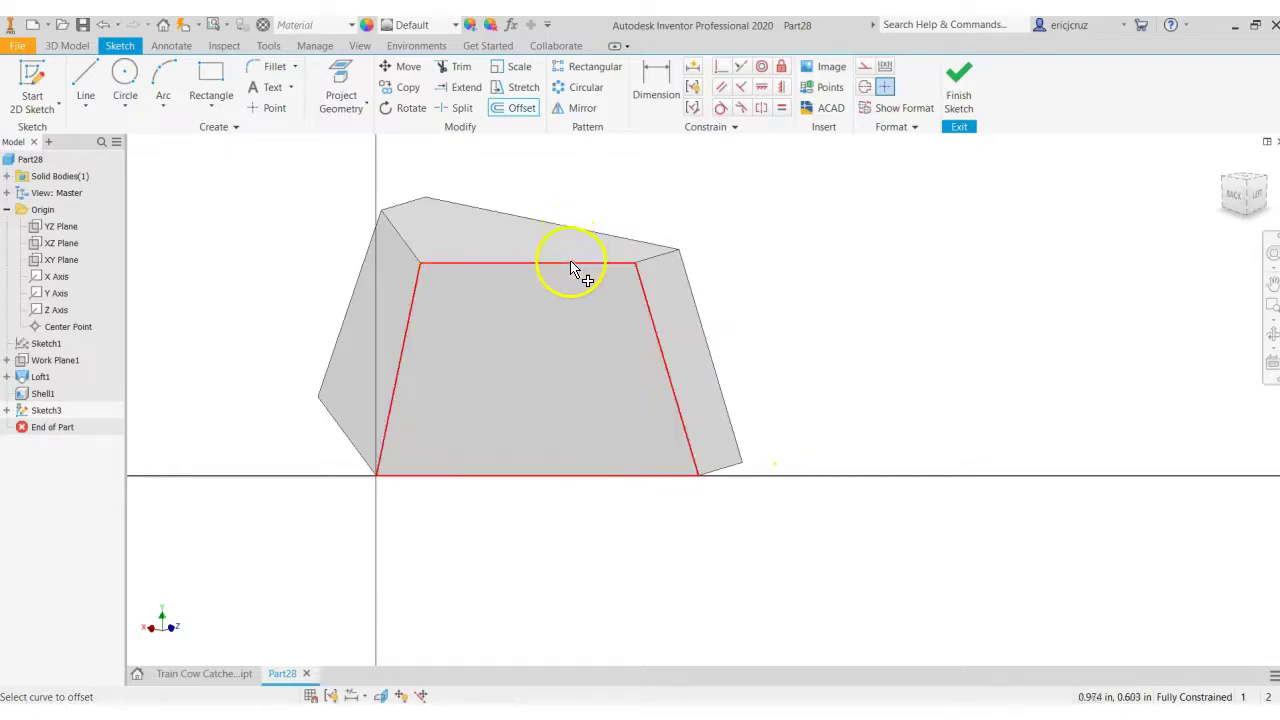
pyautogui.click(572, 264)
pyautogui.moveTo(576, 276); pyautogui.dragTo(567, 296)
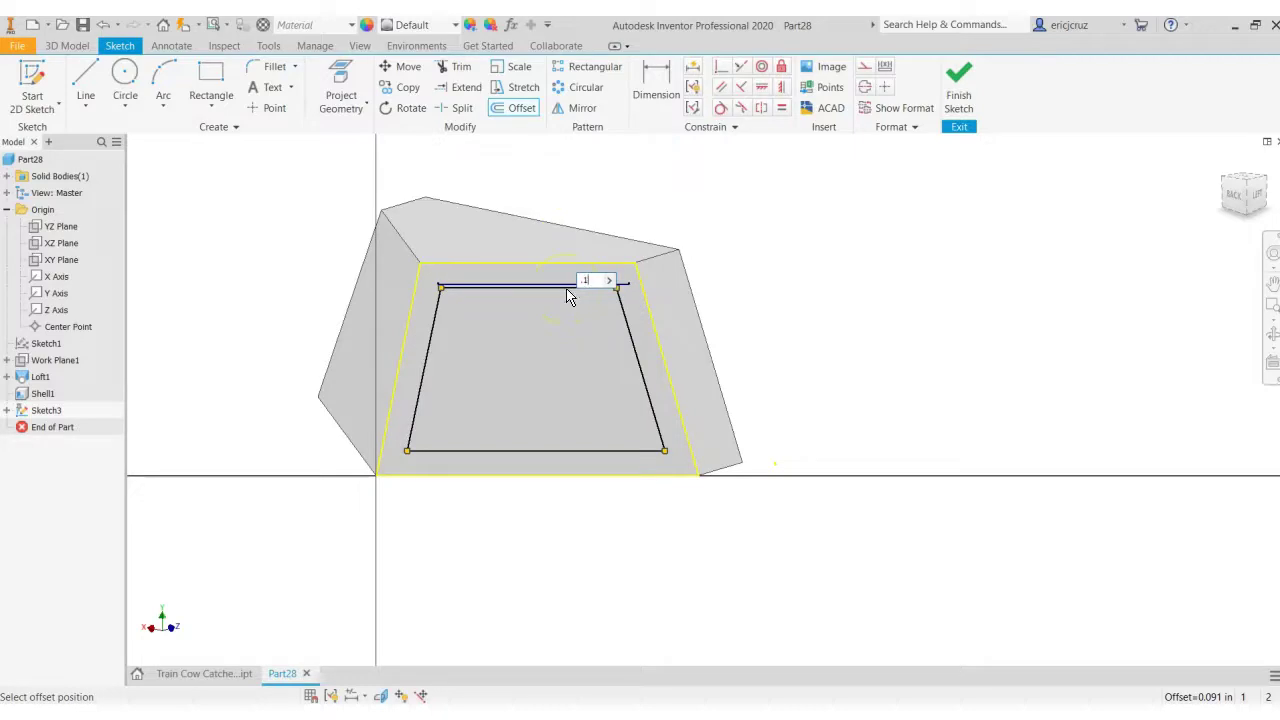
pyautogui.write('.1')
pyautogui.press('Return')
pyautogui.click(990, 313)
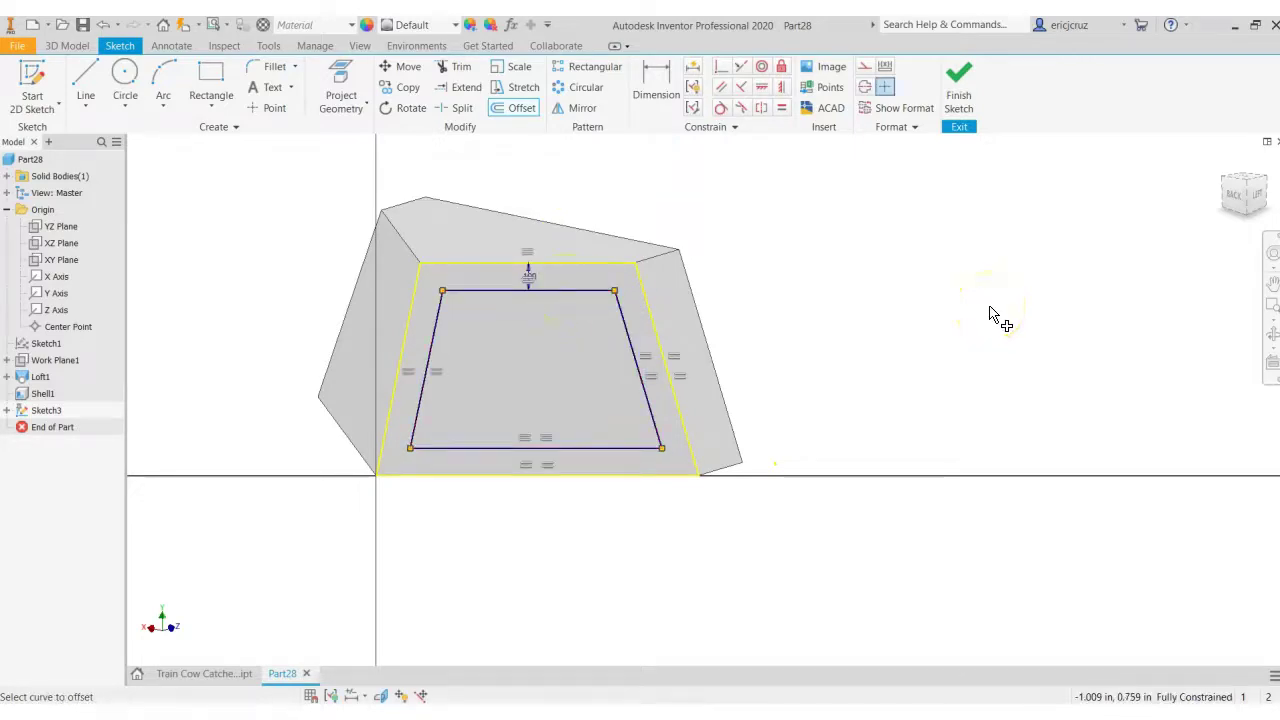
# Step: Finish the sketch and cut the inner trapezoid profile 0.05 in deep into the front face
pyautogui.click(958, 80)
pyautogui.moveTo(1032, 214)
pyautogui.keyDown('shift'); pyautogui.mouseDown(button='middle')
pyautogui.moveTo(1007, 292)
pyautogui.moveTo(991, 266)
pyautogui.mouseUp(button='middle'); pyautogui.keyUp('shift')
pyautogui.click(86, 84)
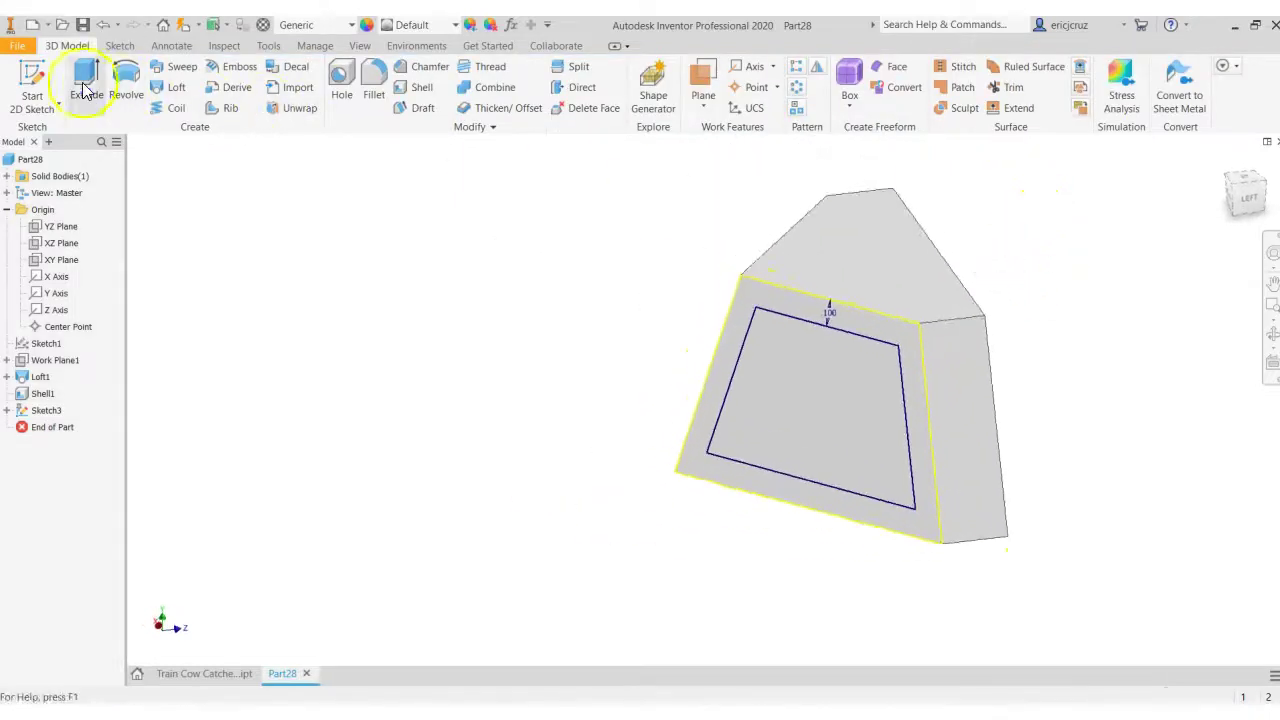
pyautogui.click(936, 400)
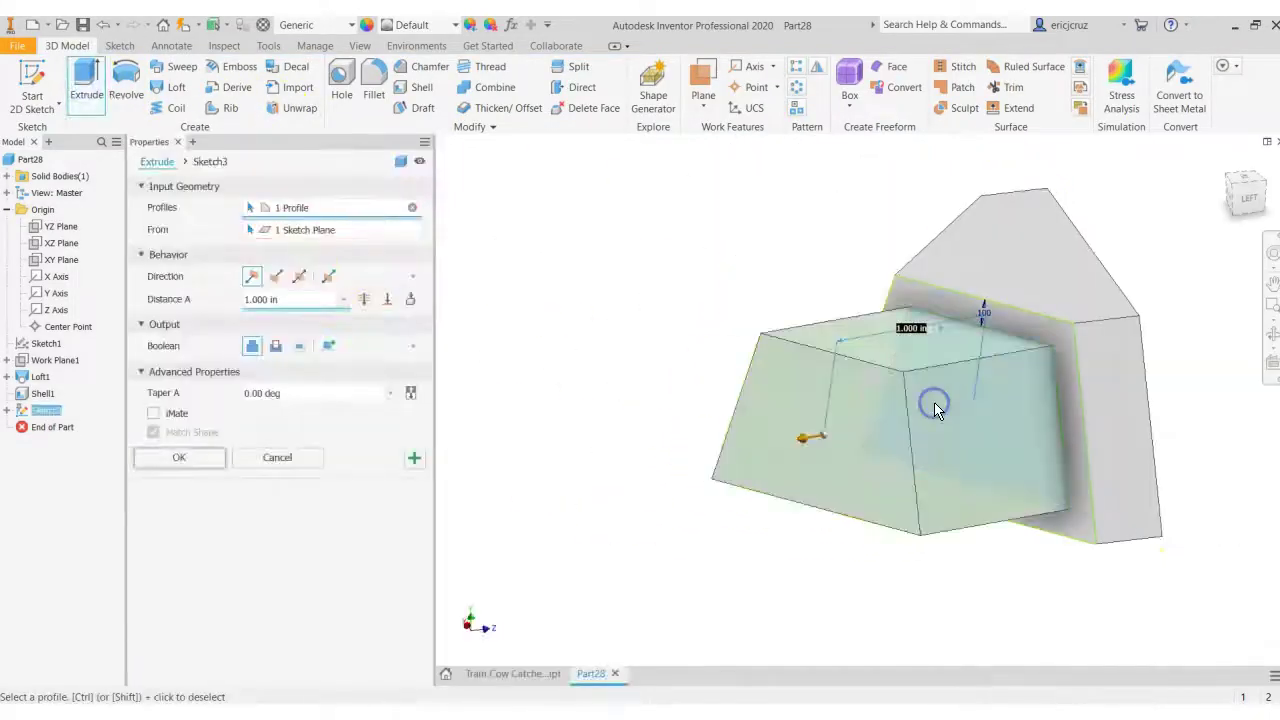
pyautogui.click(276, 348)
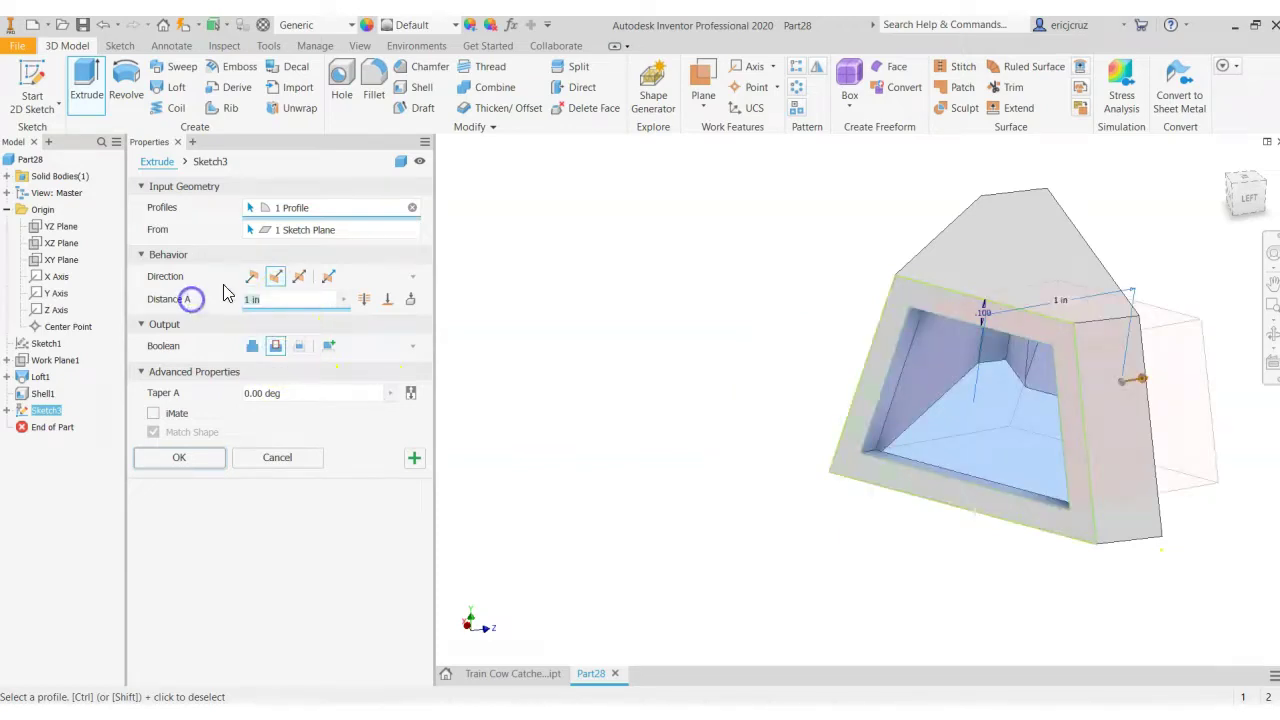
pyautogui.hotkey('alt', 'Tab')
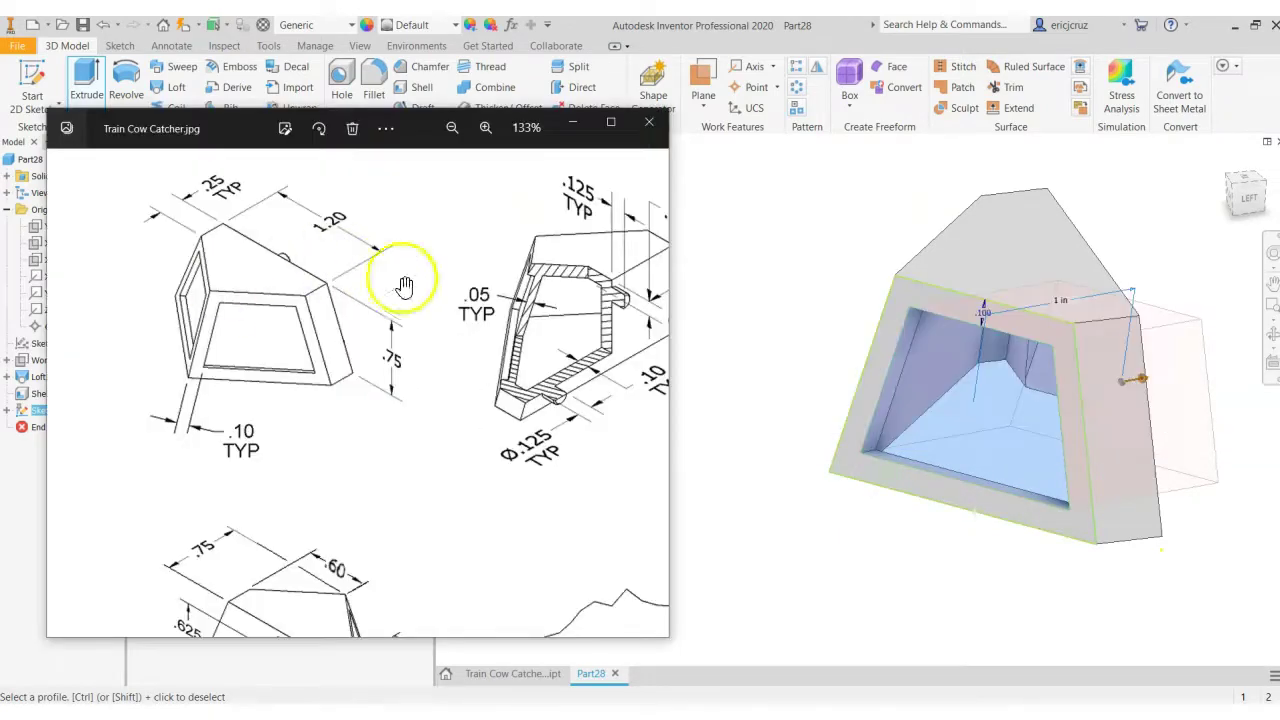
pyautogui.hotkey('alt', 'Tab')
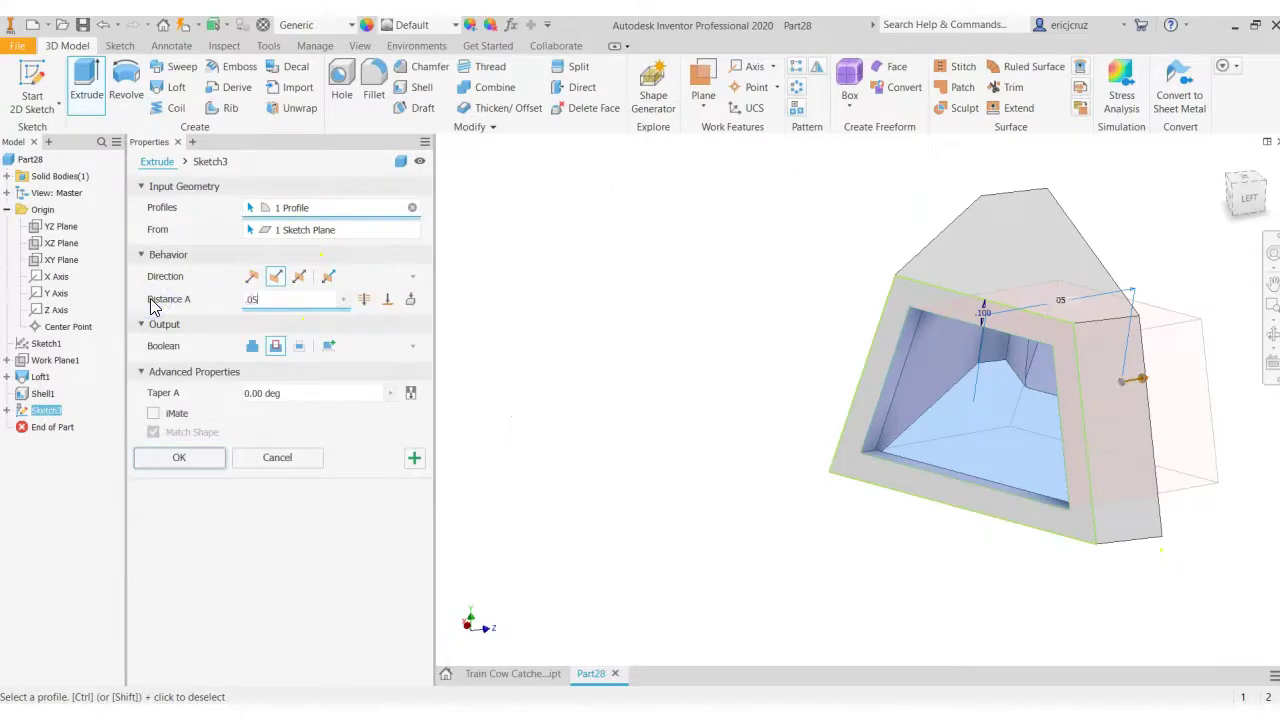
pyautogui.click(168, 459)
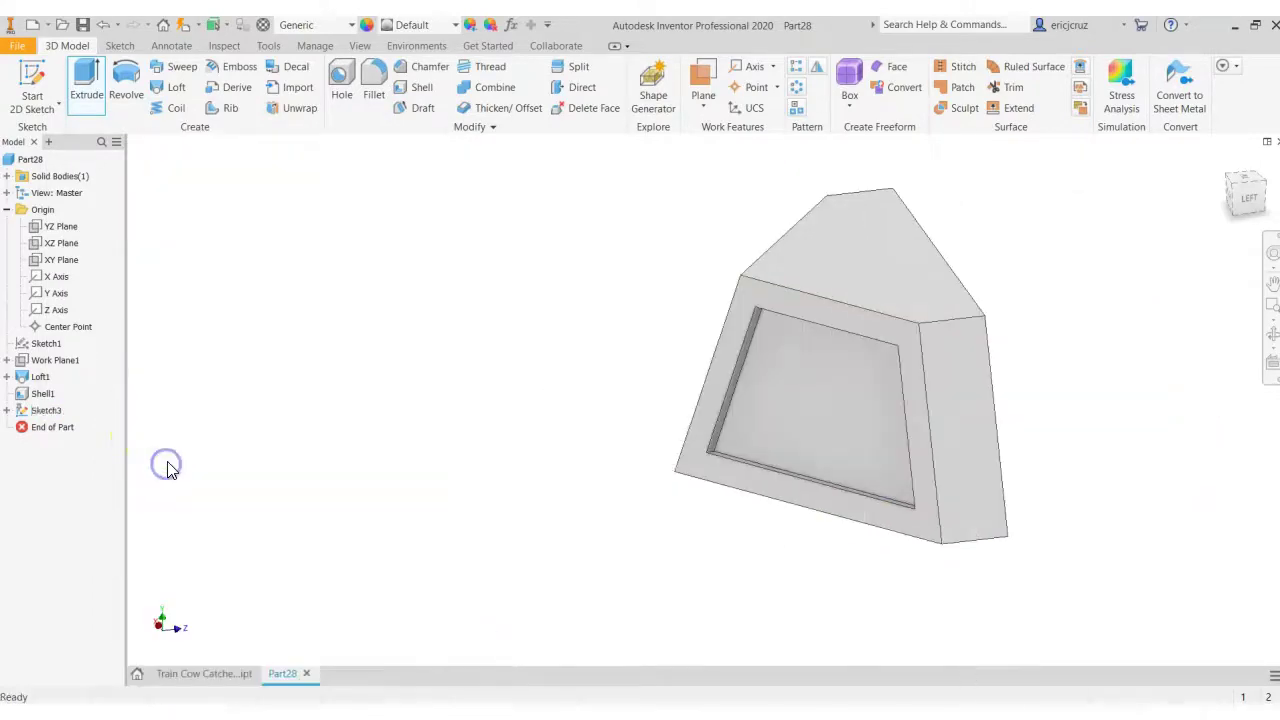
pyautogui.press('F4')
pyautogui.moveTo(597, 403); pyautogui.dragTo(723, 414)
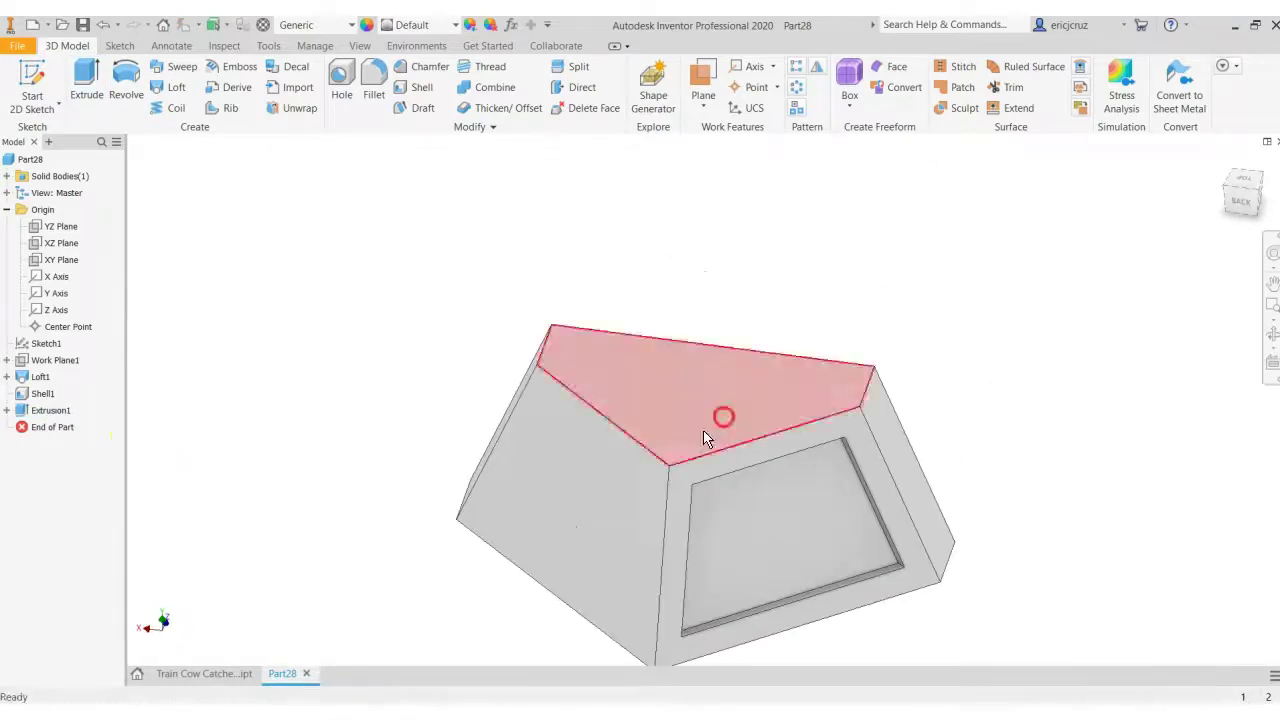
# Step: Sketch the next face's projected outline with an inward offset loop, then finish the sketch
pyautogui.rightClick(606, 497)
pyautogui.click(608, 537)
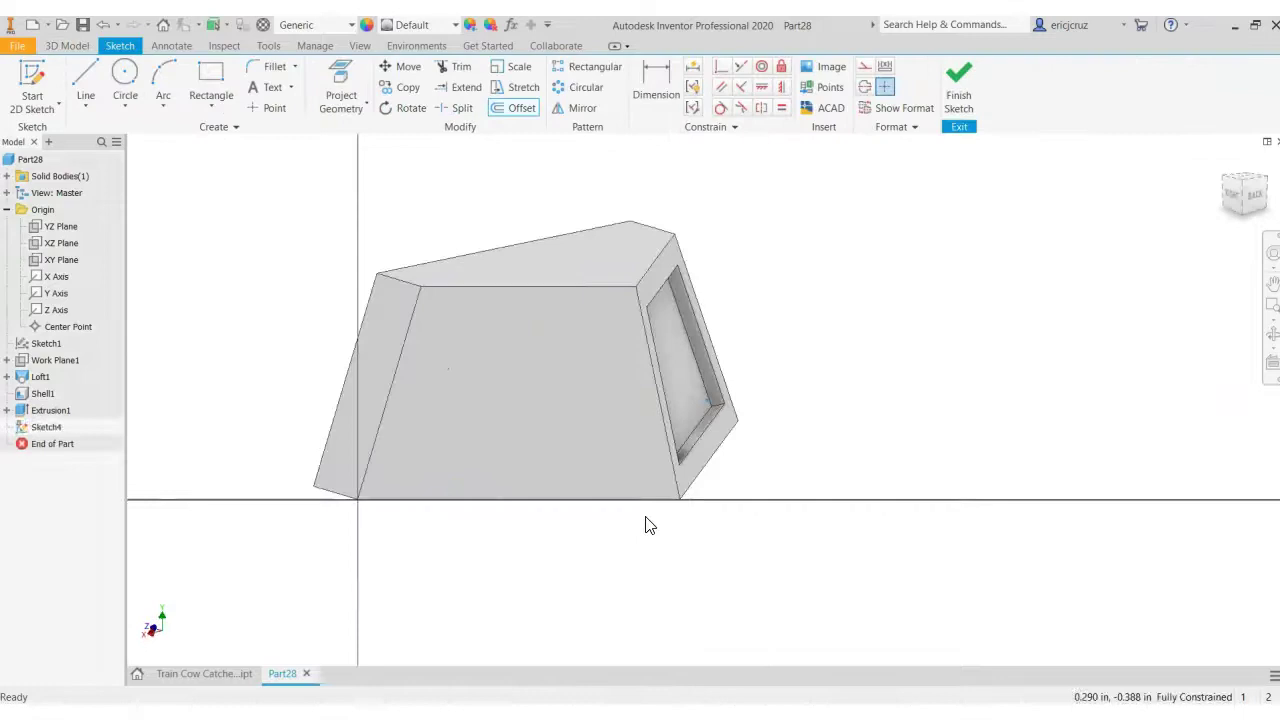
pyautogui.click(341, 88)
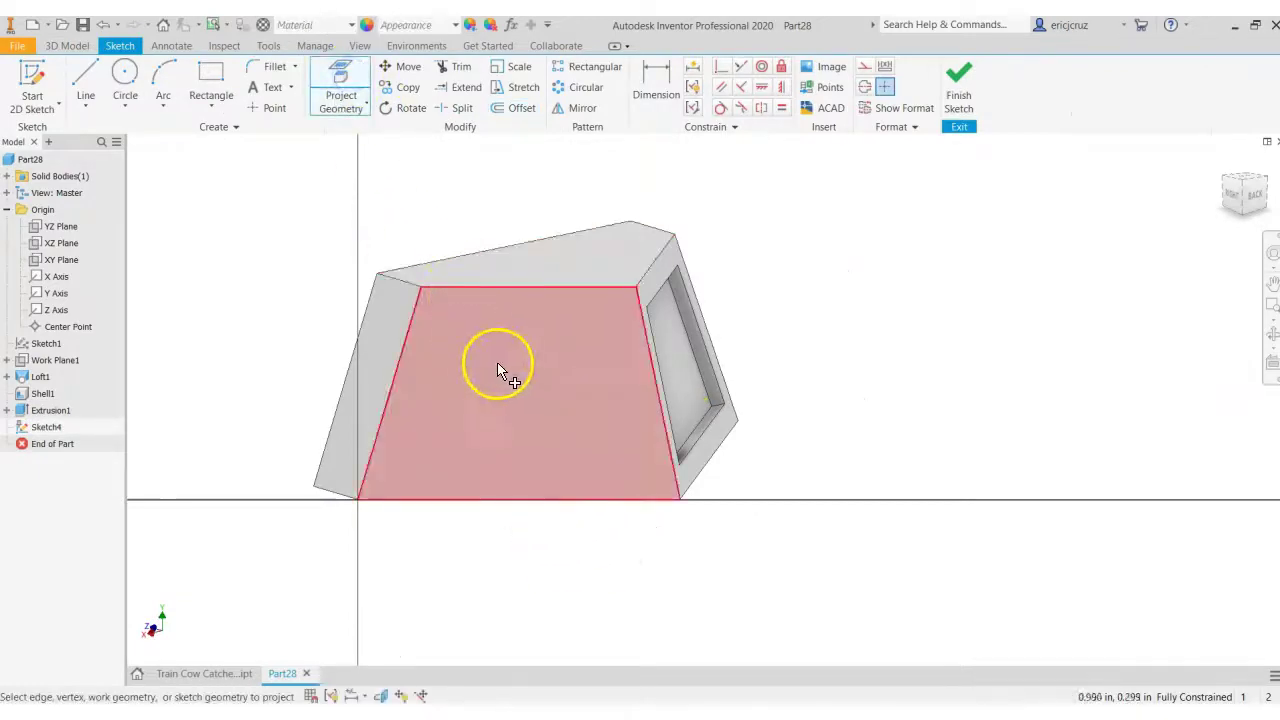
pyautogui.click(505, 372)
pyautogui.click(514, 108)
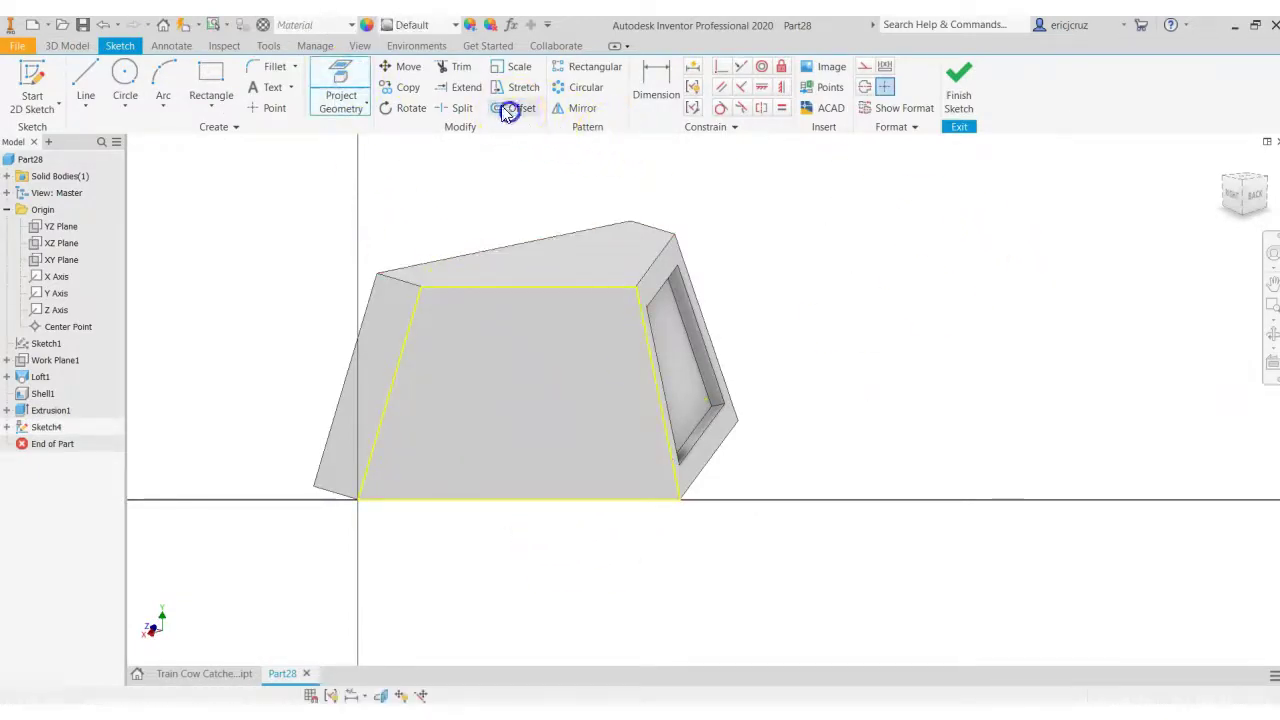
pyautogui.click(558, 288)
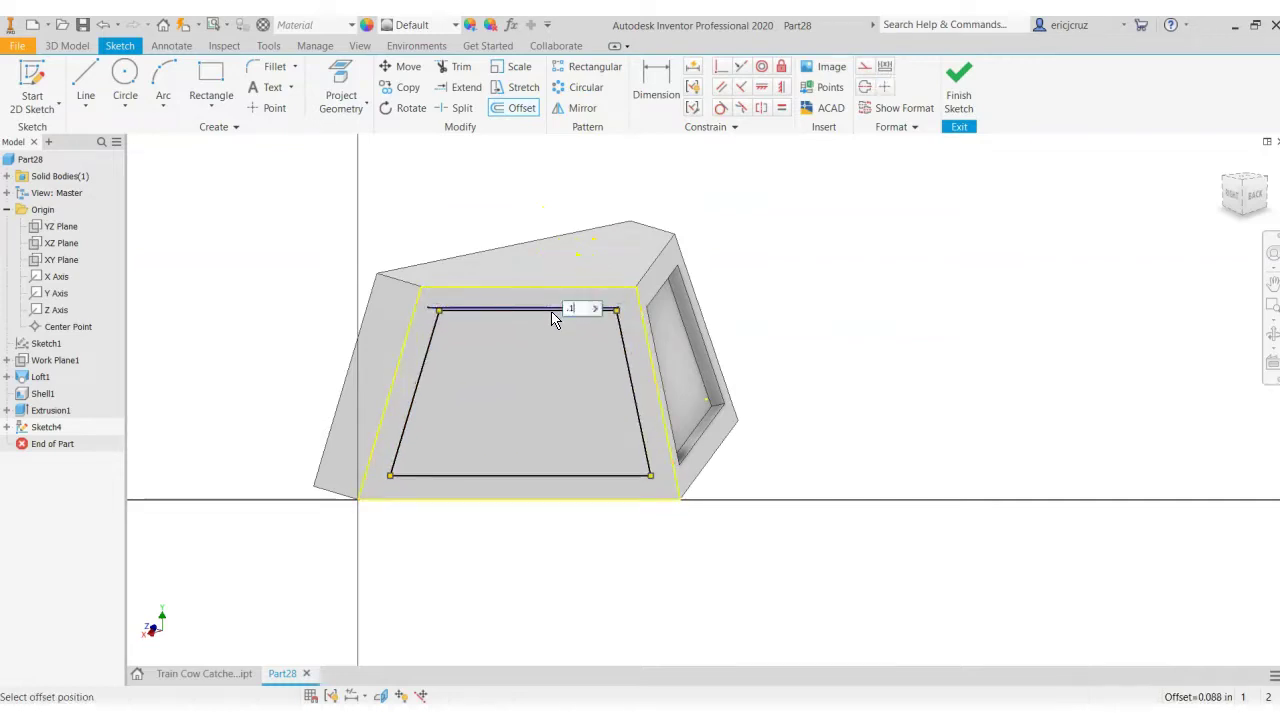
pyautogui.click(556, 320)
pyautogui.click(958, 85)
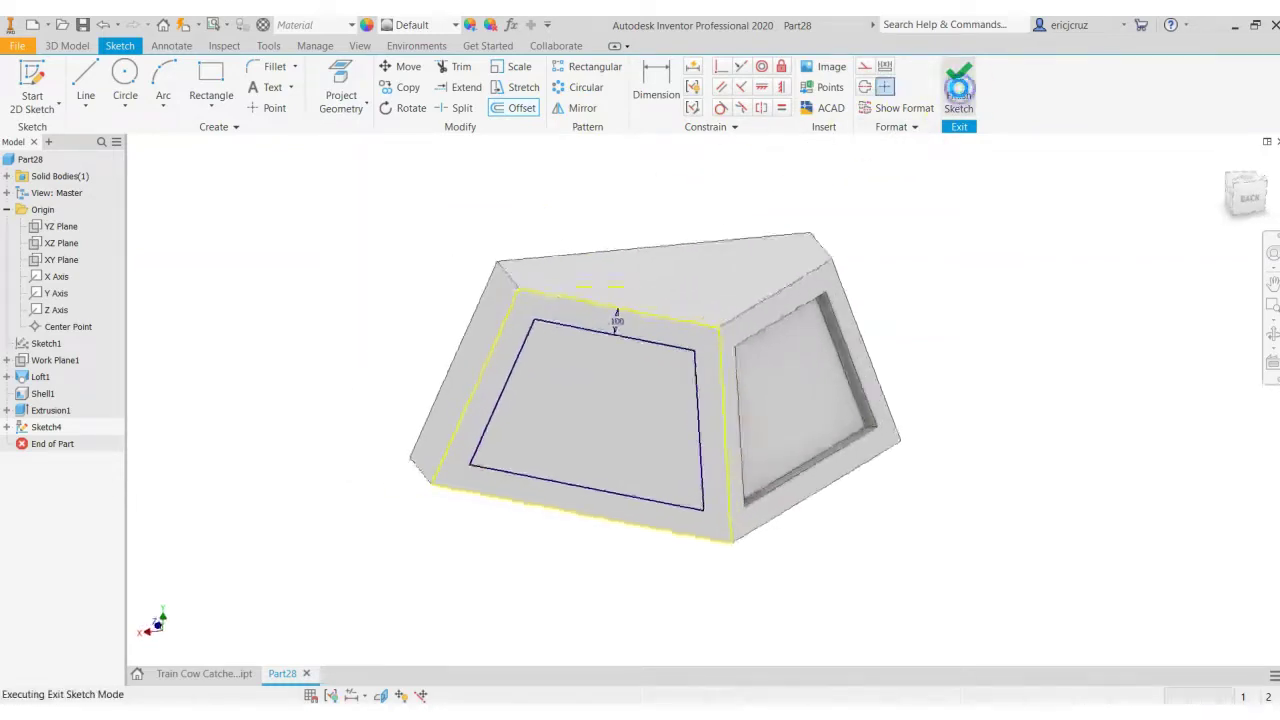
# Step: Extrude the inner offset profile as a 0.05 in deep cut pocket
pyautogui.click(80, 88)
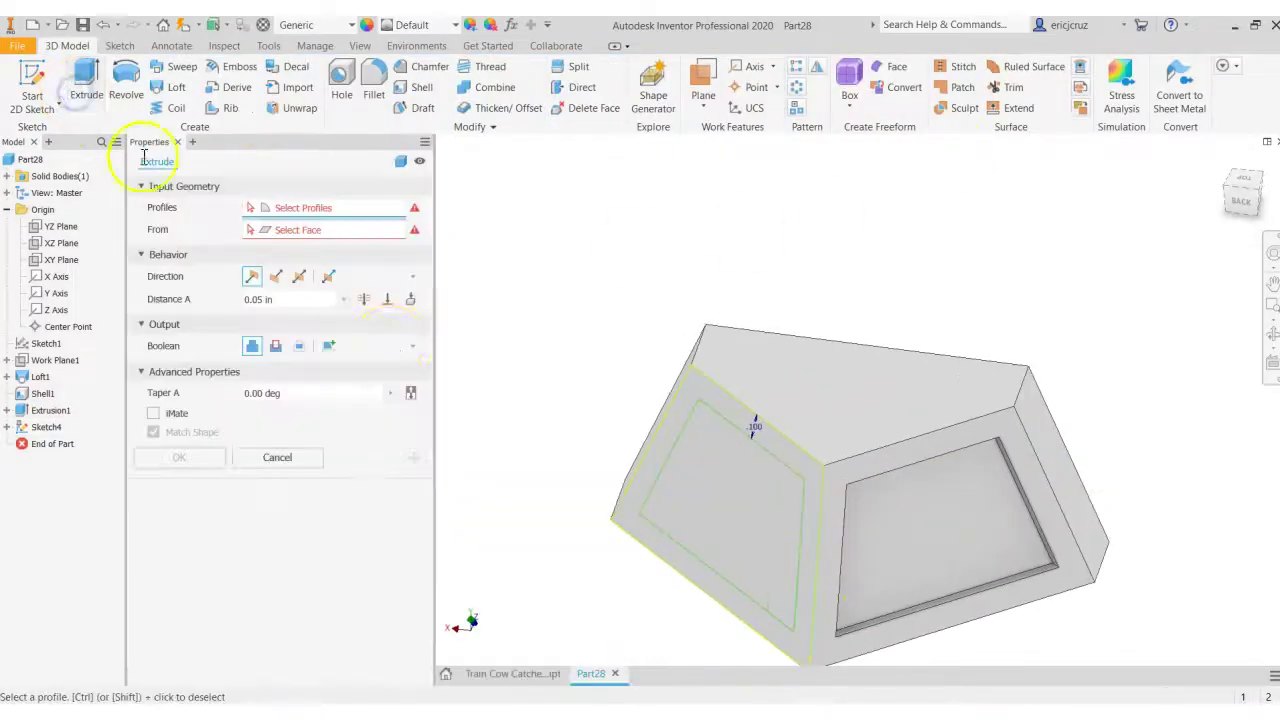
pyautogui.click(724, 516)
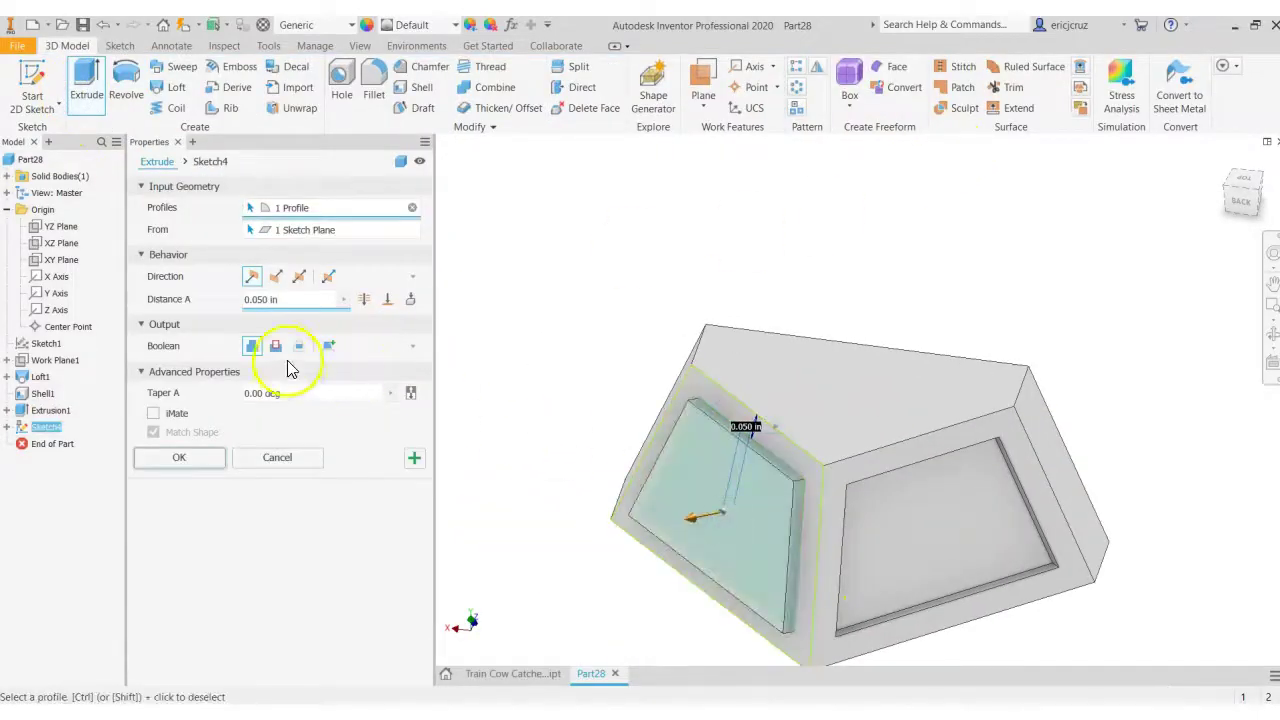
pyautogui.click(278, 347)
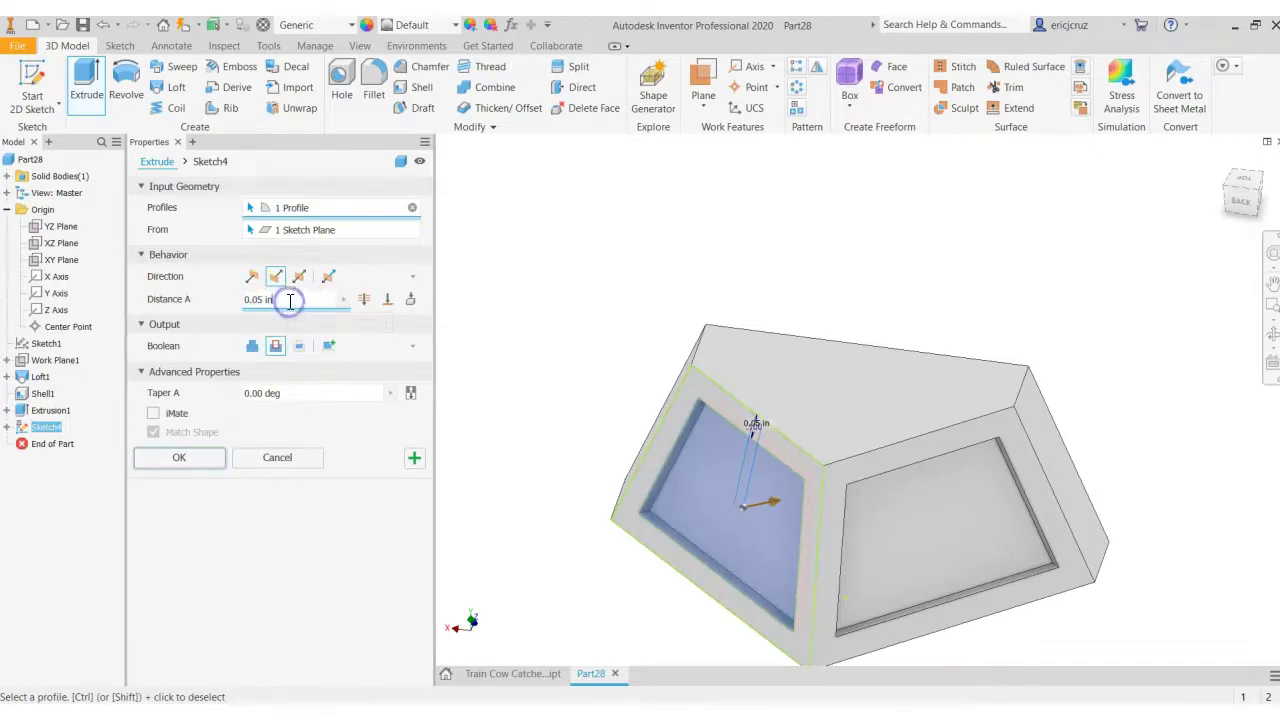
pyautogui.click(214, 457)
pyautogui.keyDown('shift'); pyautogui.moveTo(960, 323); pyautogui.dragTo(620, 517, button='middle'); pyautogui.keyUp('shift')
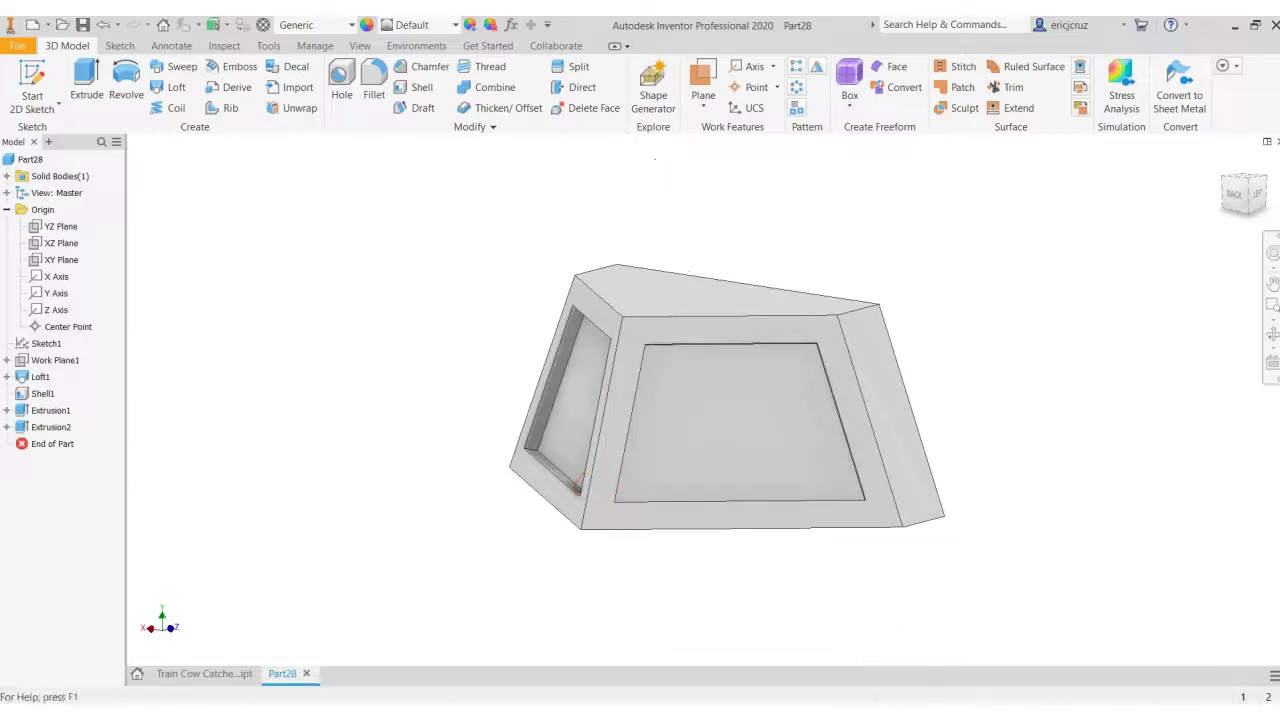
# Step: Review the peg hole and block dimensions on the drawing, then view the finished Train Cow Catcher part
pyautogui.hotkey('alt', 'Tab')
pyautogui.moveTo(518, 384); pyautogui.dragTo(466, 366)
pyautogui.moveTo(560, 509); pyautogui.dragTo(471, 337)
pyautogui.moveTo(466, 397); pyautogui.dragTo(463, 289)
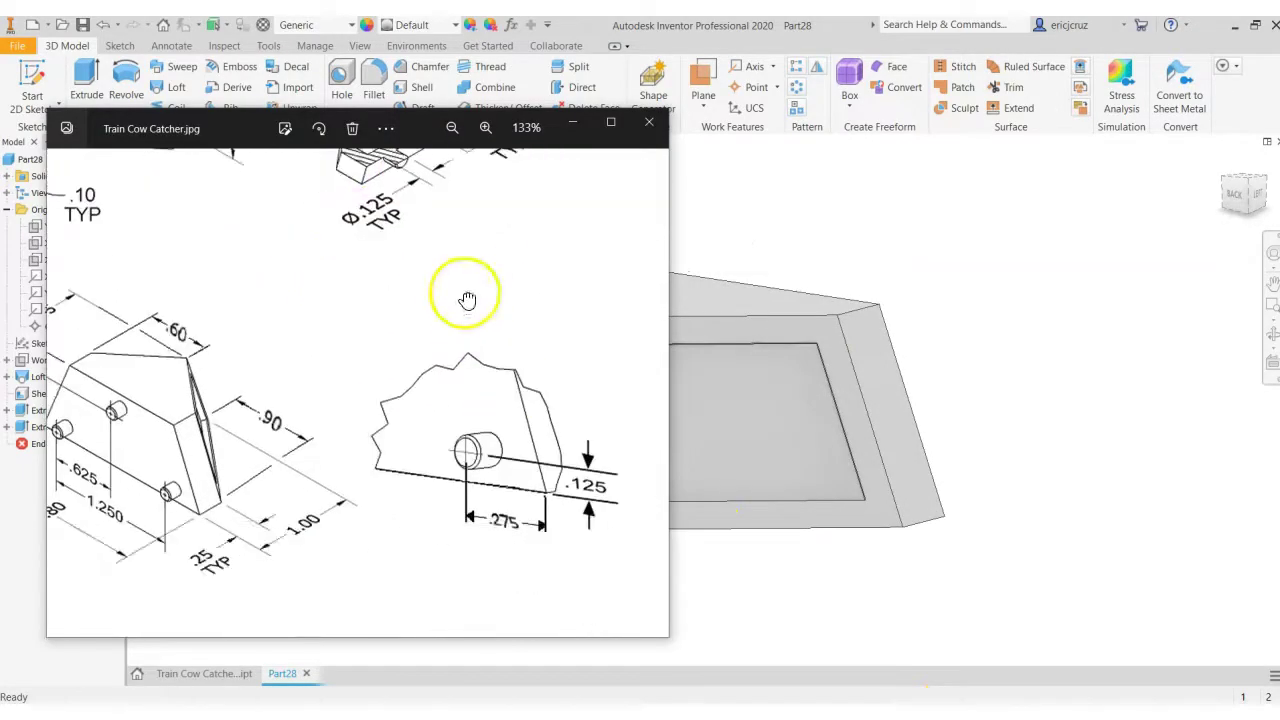
pyautogui.moveTo(471, 462); pyautogui.dragTo(566, 443)
pyautogui.moveTo(210, 573)
pyautogui.mouseDown()
pyautogui.moveTo(243, 468)
pyautogui.moveTo(314, 425)
pyautogui.mouseUp()
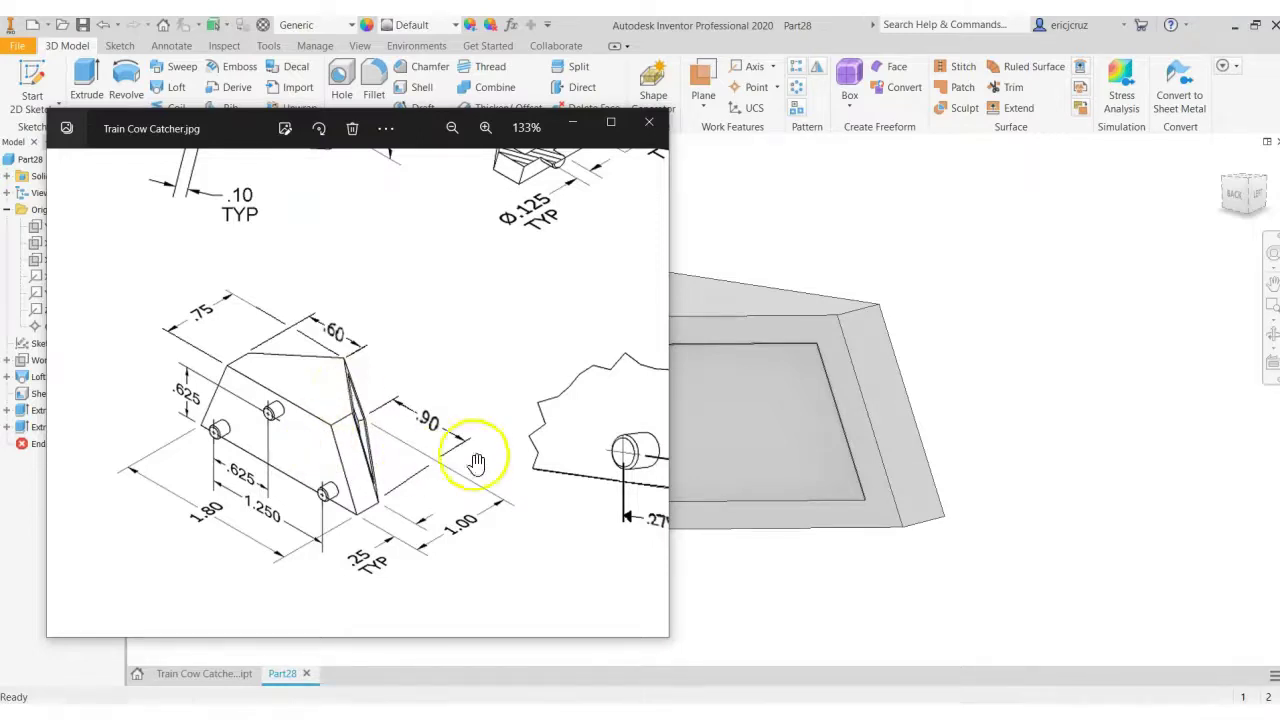
pyautogui.moveTo(477, 462)
pyautogui.mouseDown()
pyautogui.moveTo(434, 417)
pyautogui.moveTo(263, 477)
pyautogui.moveTo(349, 323)
pyautogui.moveTo(332, 438)
pyautogui.moveTo(306, 434)
pyautogui.moveTo(331, 371)
pyautogui.mouseUp()
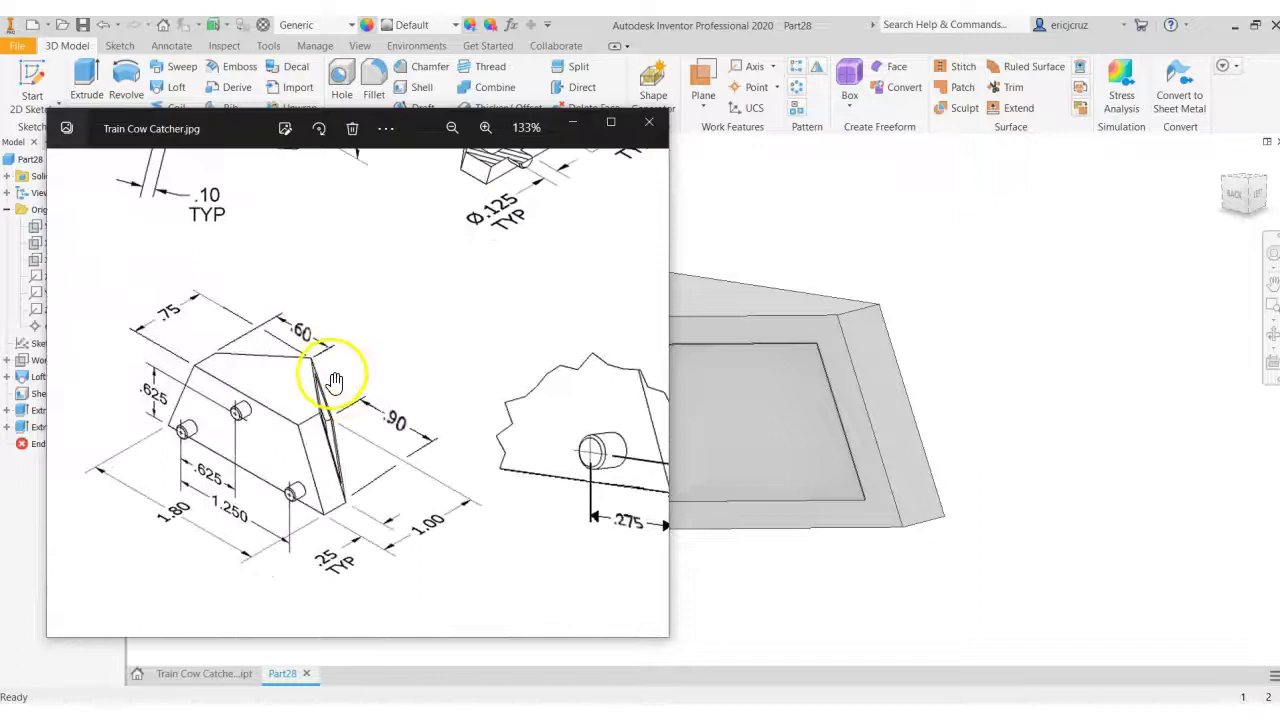
pyautogui.click(214, 677)
pyautogui.keyDown('shift'); pyautogui.moveTo(943, 477); pyautogui.dragTo(766, 471, button='middle'); pyautogui.keyUp('shift')
# Step: Zoom into the peg detail on the reference drawing, then return to Inventor
pyautogui.hotkey('alt', 'Tab')
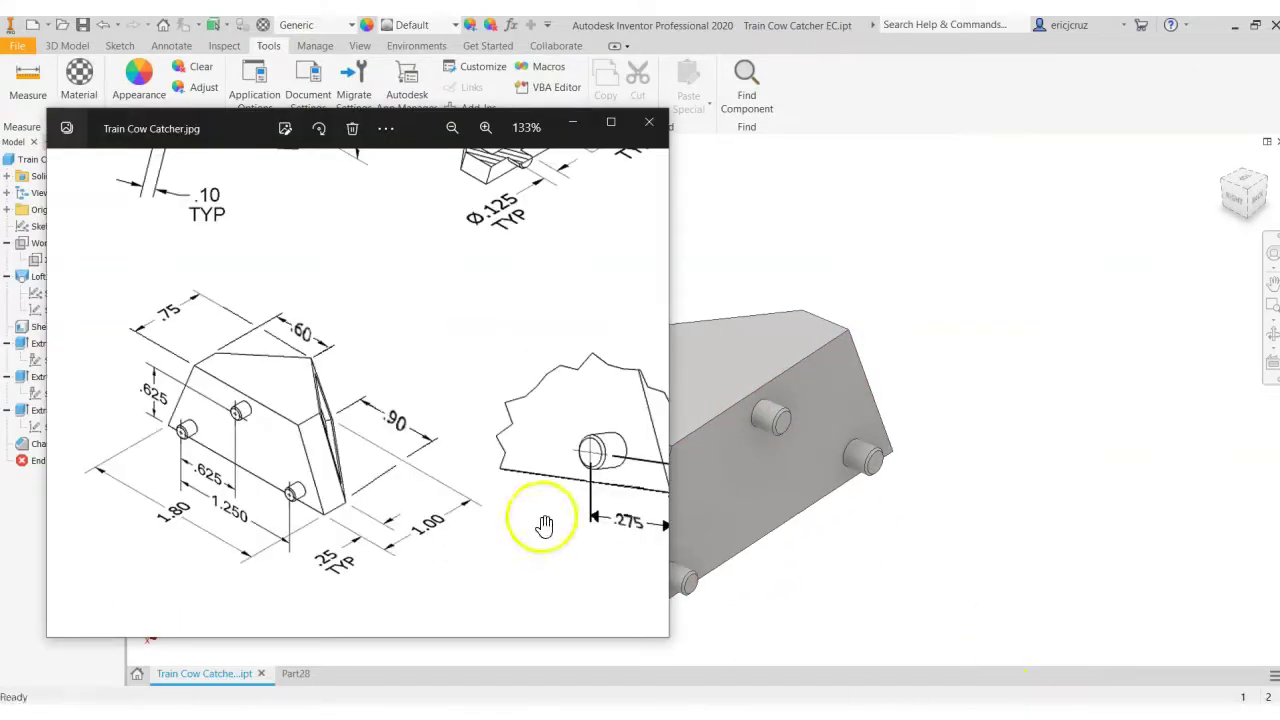
pyautogui.moveTo(537, 523); pyautogui.dragTo(443, 443)
pyautogui.keyDown('ctrl'); pyautogui.scroll(2, 370, 432); pyautogui.keyUp('ctrl')
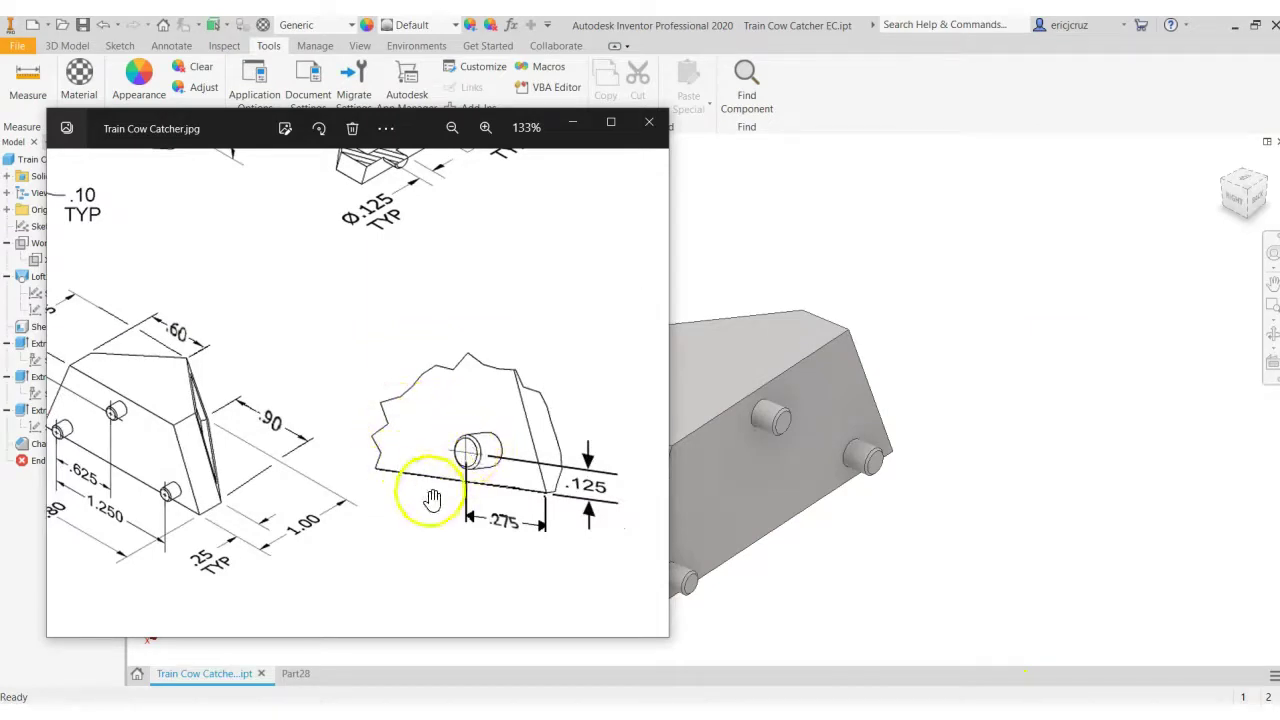
pyautogui.scroll(2, 409, 385)
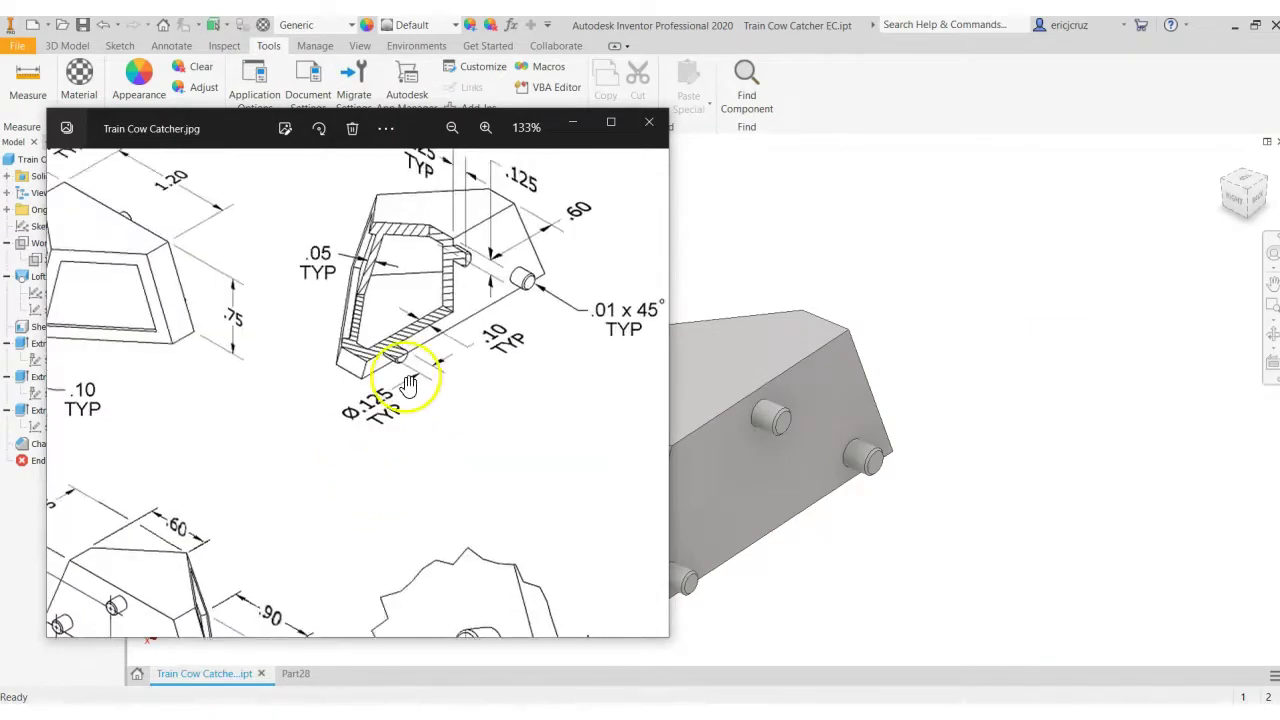
pyautogui.click(1013, 556)
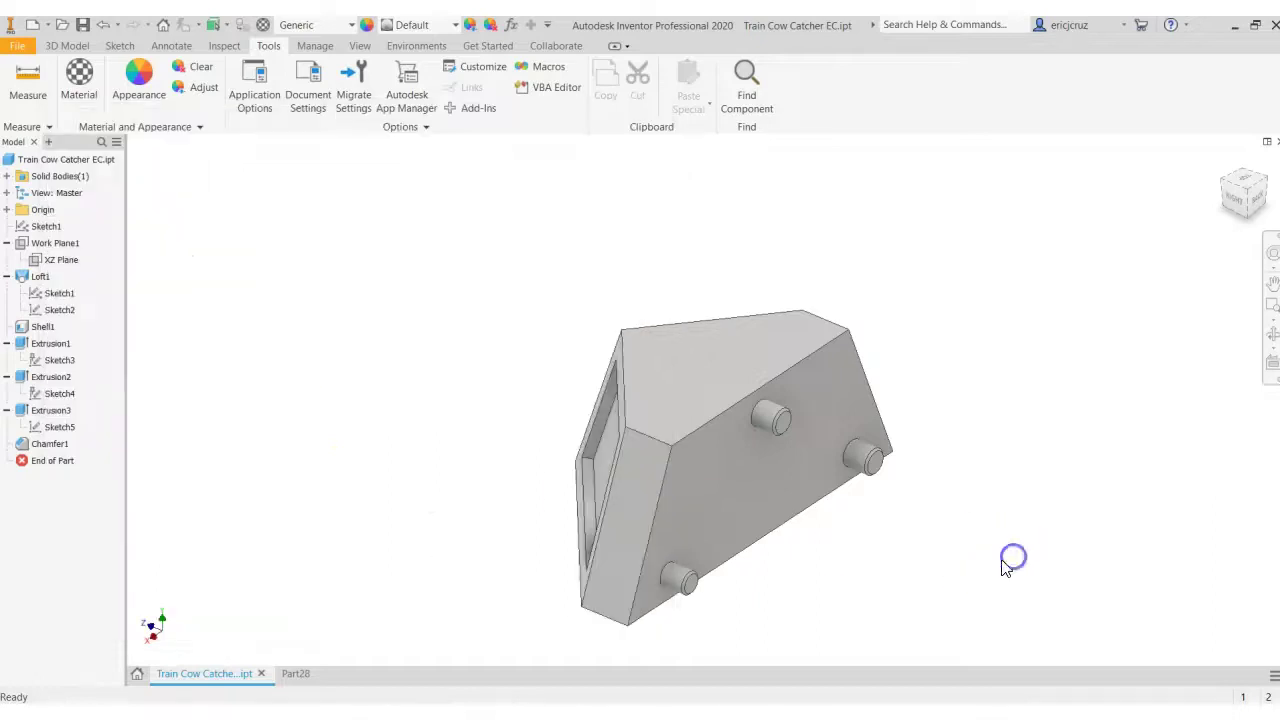
# Step: Edit Chamfer1 and confirm its 0.01 in distance on the peg edges
pyautogui.rightClick(55, 449)
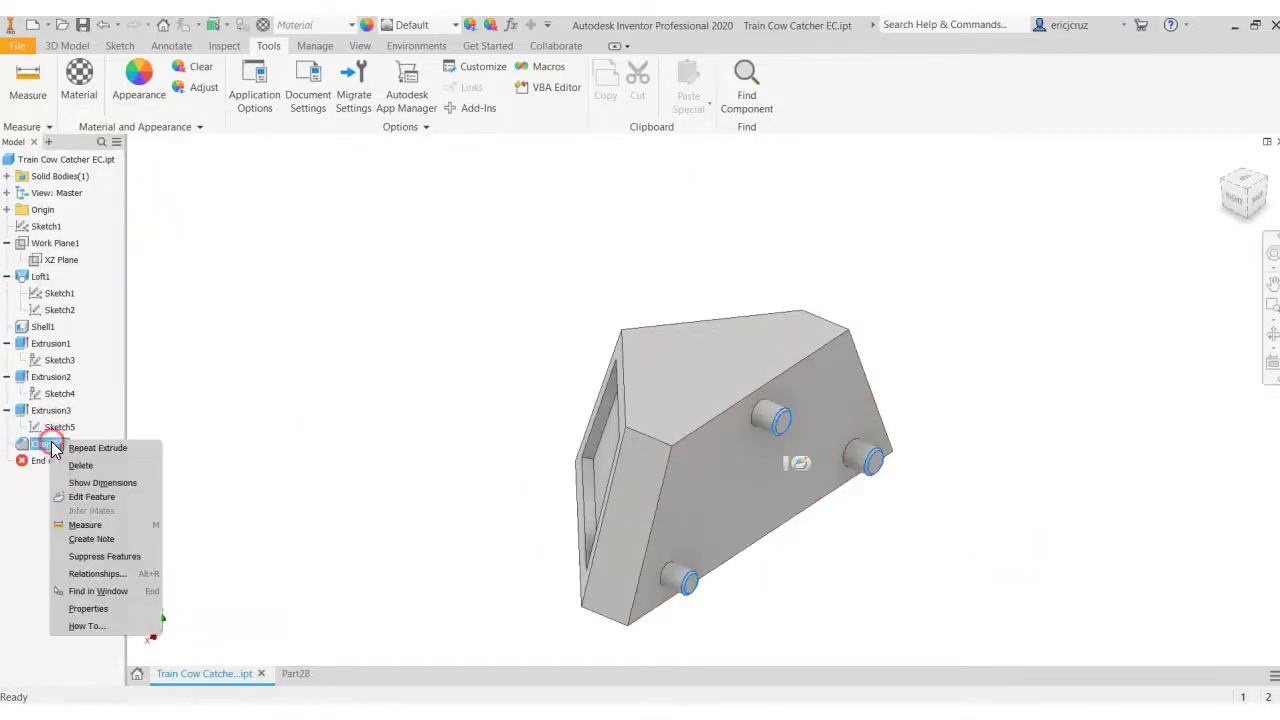
pyautogui.click(91, 496)
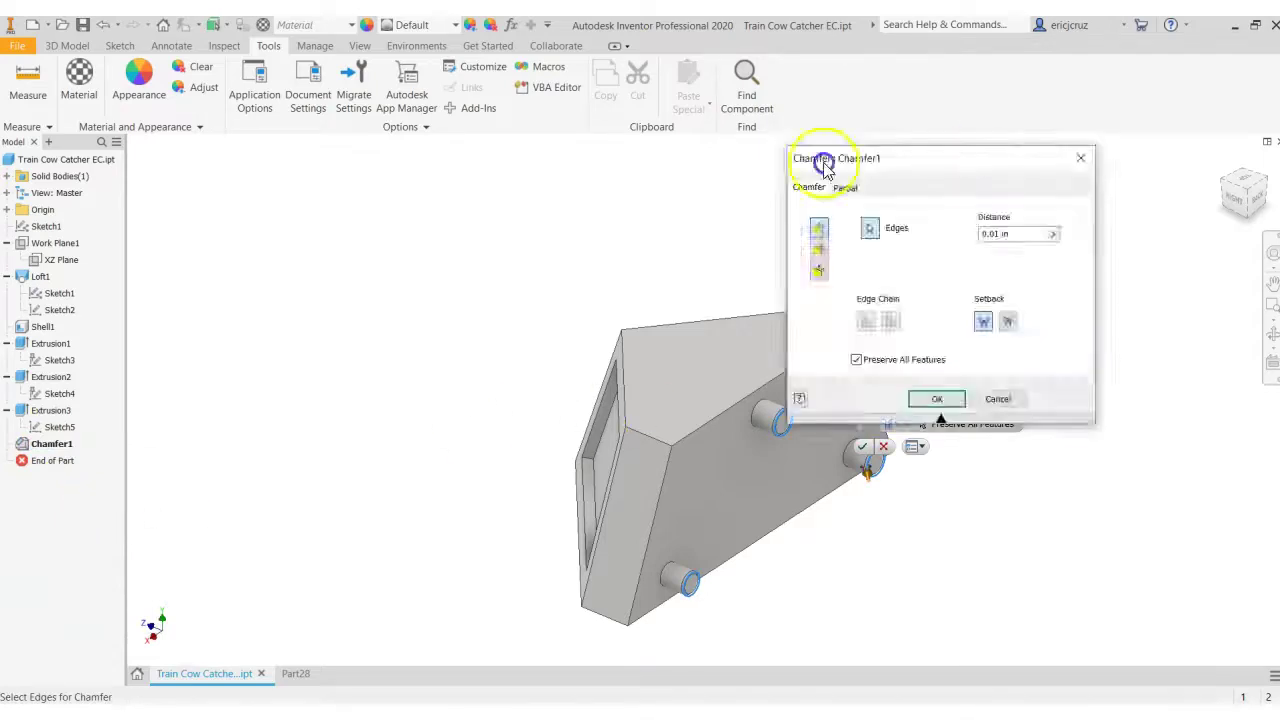
pyautogui.moveTo(823, 157); pyautogui.dragTo(343, 163)
pyautogui.click(900, 378)
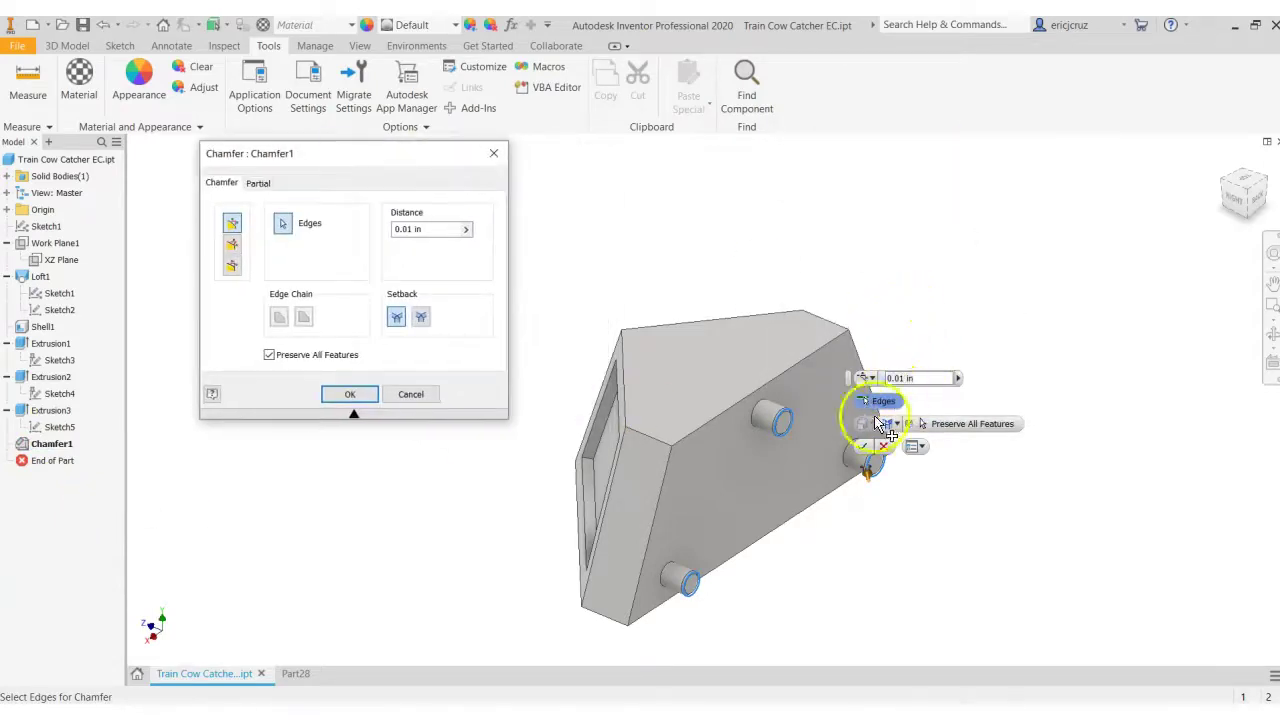
pyautogui.click(352, 393)
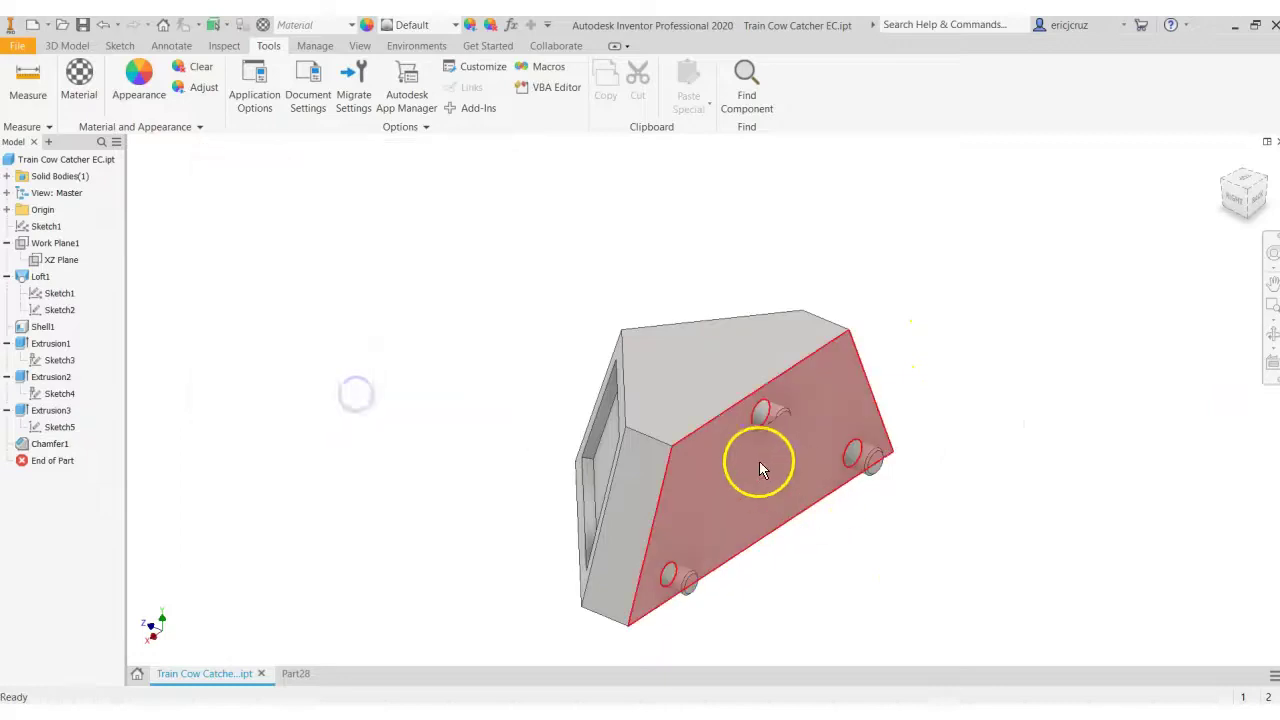
pyautogui.scroll(-5, 758, 459)
pyautogui.scroll(2, 850, 396)
pyautogui.keyDown('shift'); pyautogui.moveTo(857, 385); pyautogui.dragTo(815, 370, button='middle'); pyautogui.keyUp('shift')
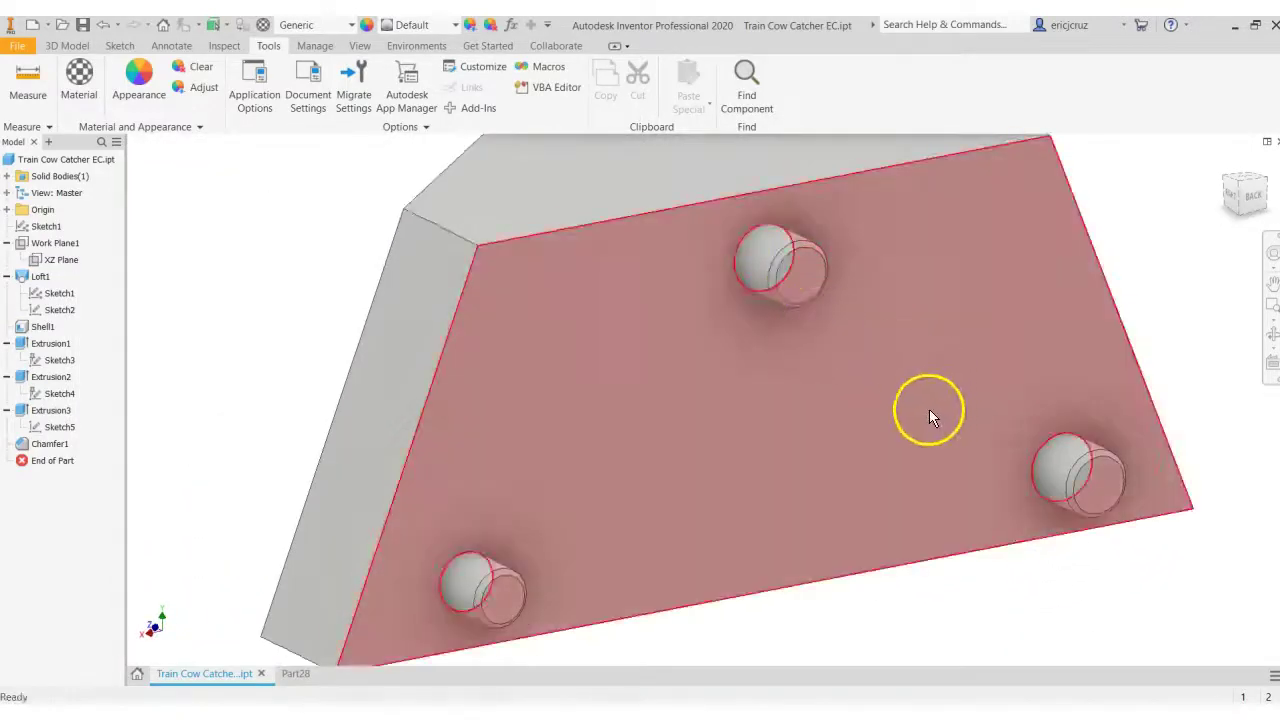
pyautogui.scroll(3, 929, 409)
pyautogui.scroll(-5, 914, 477)
pyautogui.keyDown('shift'); pyautogui.moveTo(903, 632); pyautogui.dragTo(695, 538, button='middle'); pyautogui.keyUp('shift')
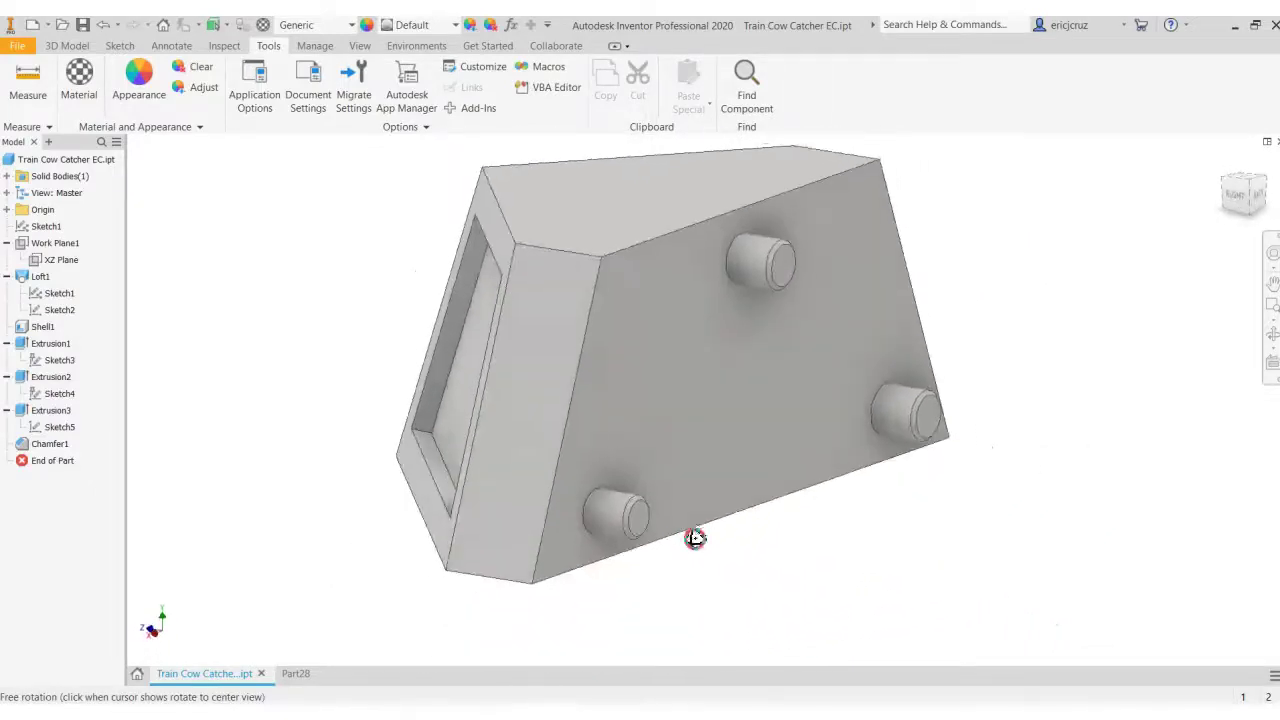
pyautogui.keyDown('shift'); pyautogui.moveTo(826, 545); pyautogui.dragTo(915, 365, button='middle'); pyautogui.keyUp('shift')
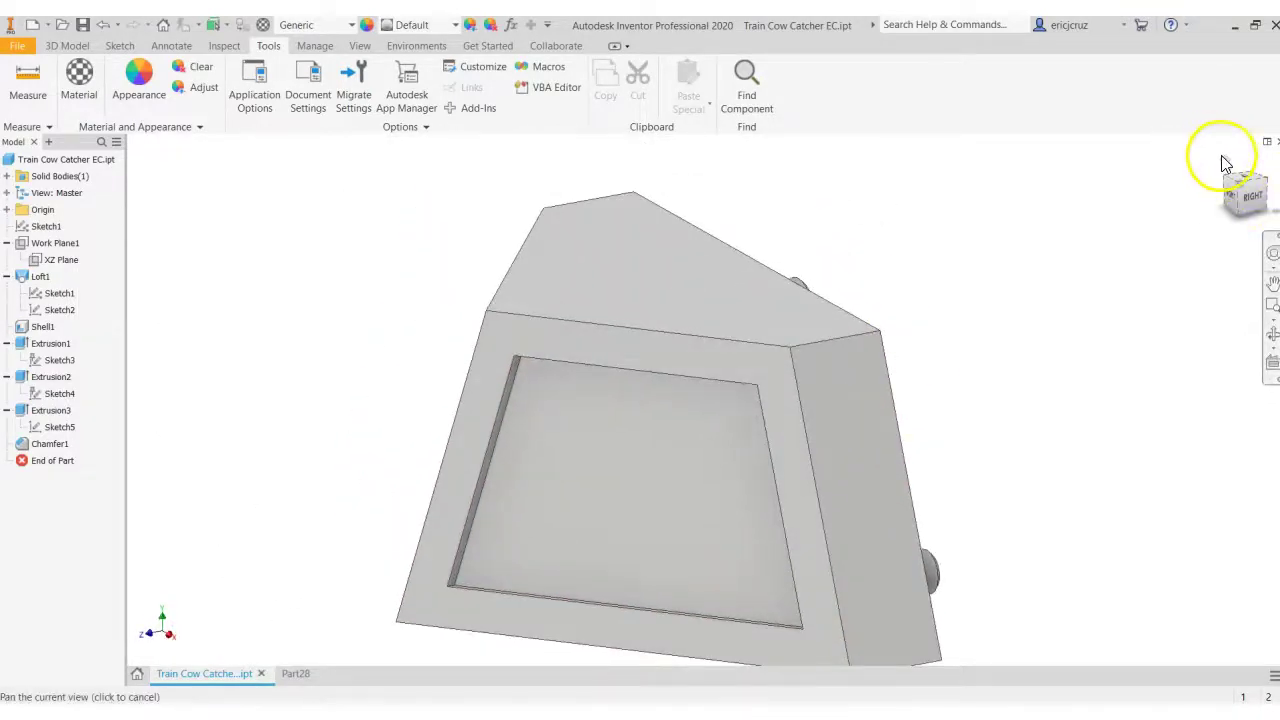
pyautogui.click(1236, 178)
pyautogui.click(1067, 302)
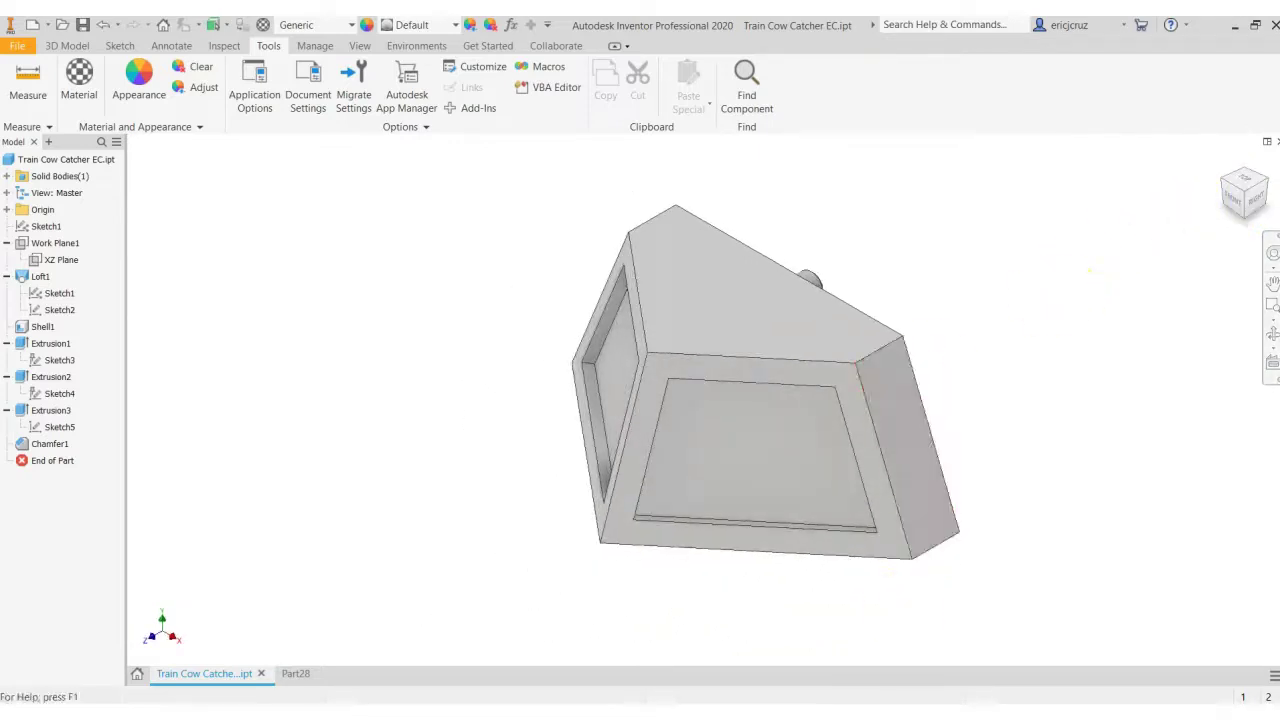
# Step: Maximize the Train Cow Catcher.jpg drawing and pan between its top and lower views
pyautogui.hotkey('alt', 'Tab')
pyautogui.click(612, 132)
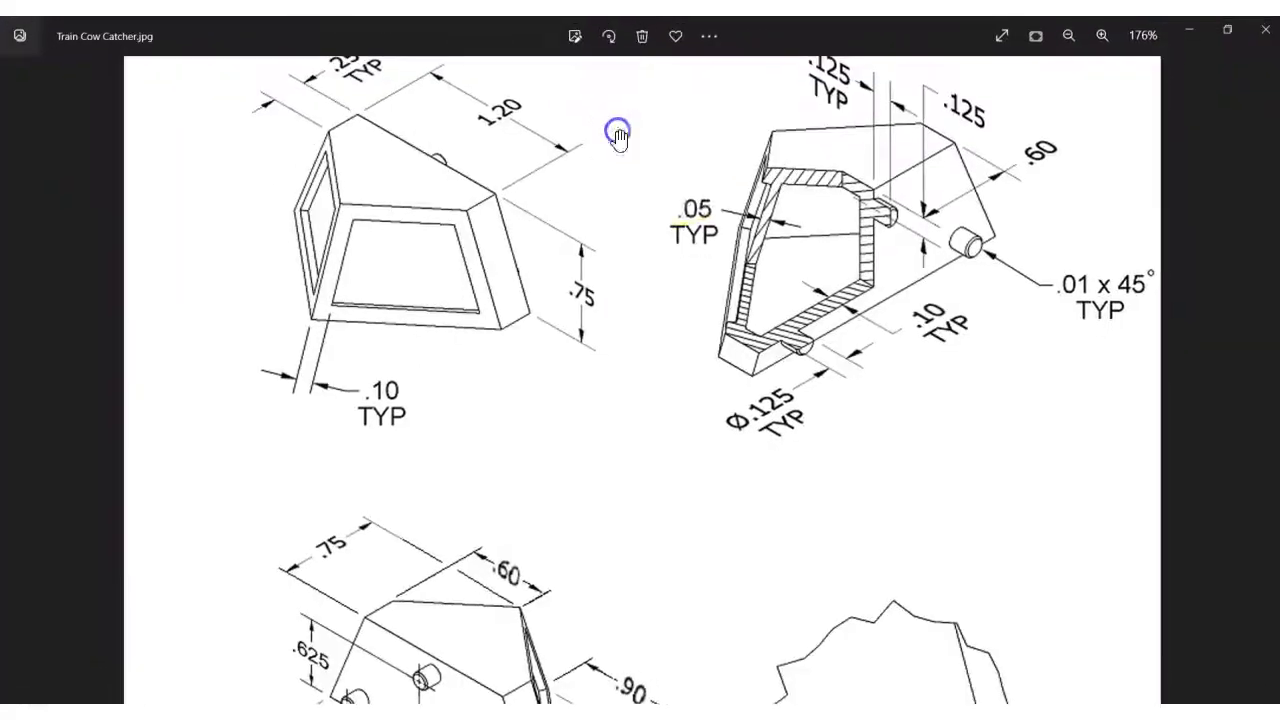
pyautogui.scroll(1, 778, 310)
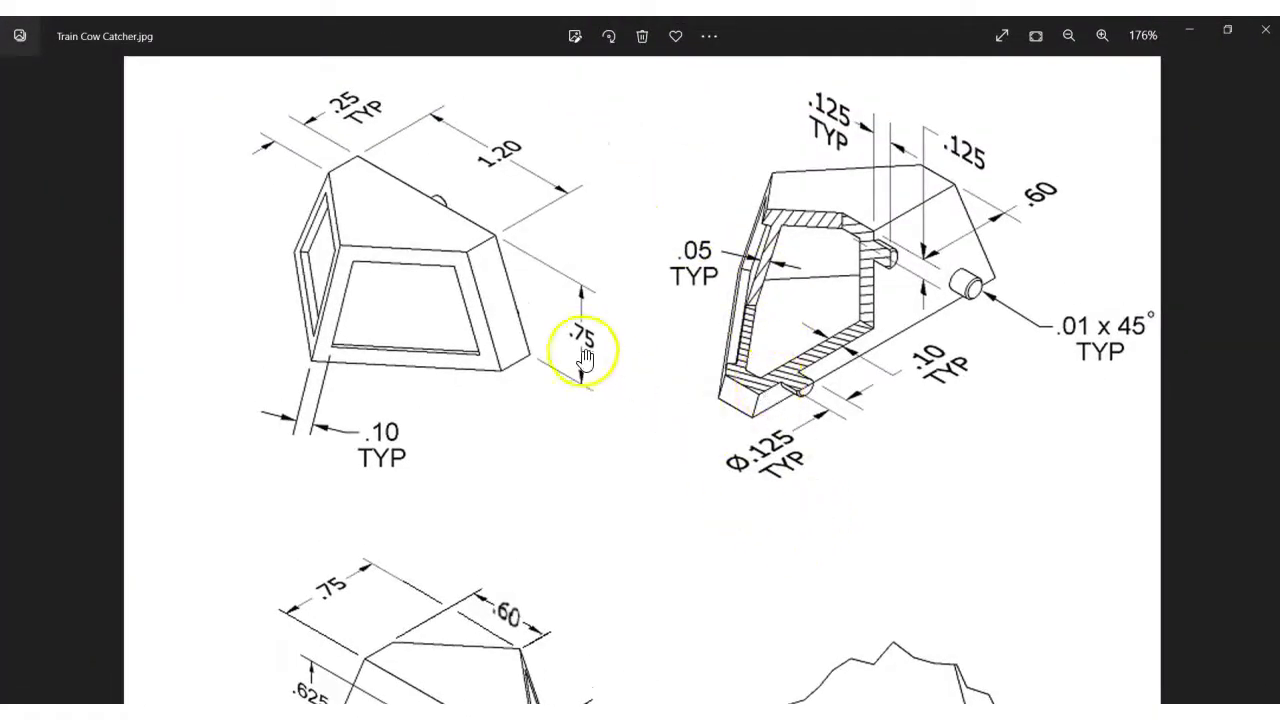
pyautogui.moveTo(597, 493); pyautogui.dragTo(527, 108)
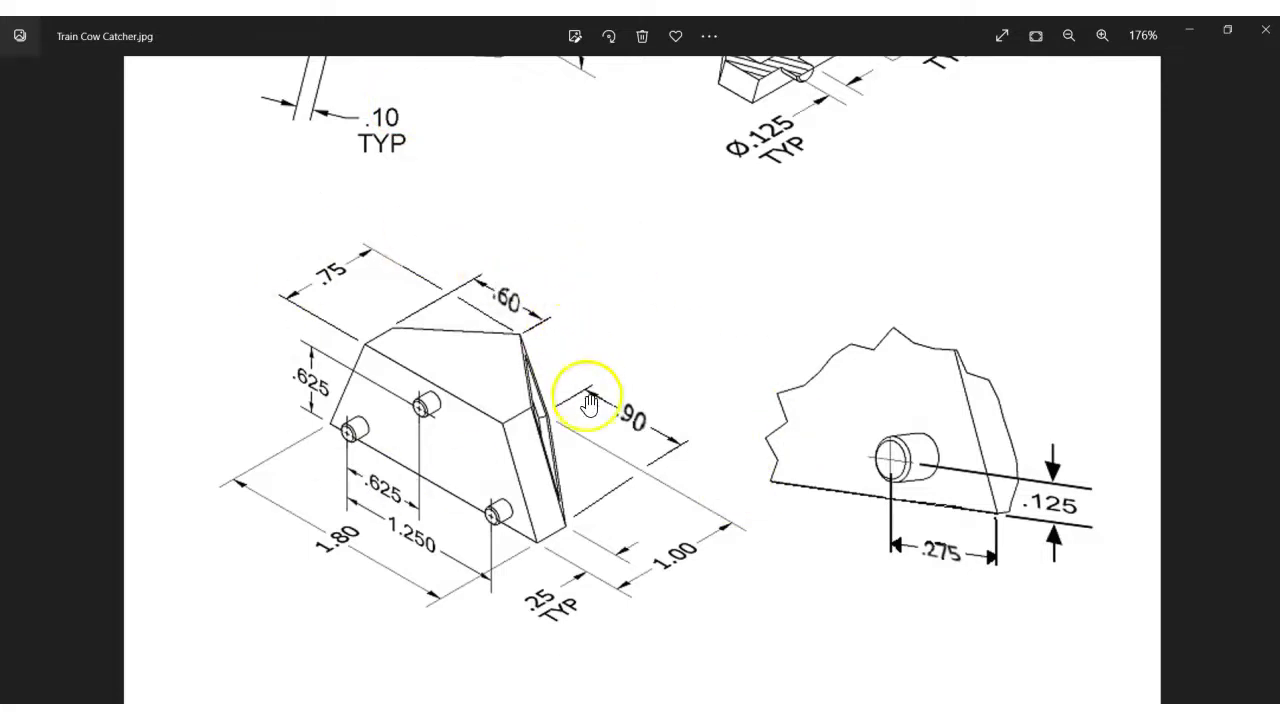
pyautogui.moveTo(590, 403)
pyautogui.mouseDown()
pyautogui.moveTo(597, 449)
pyautogui.moveTo(571, 666)
pyautogui.moveTo(571, 286)
pyautogui.moveTo(575, 600)
pyautogui.mouseUp()
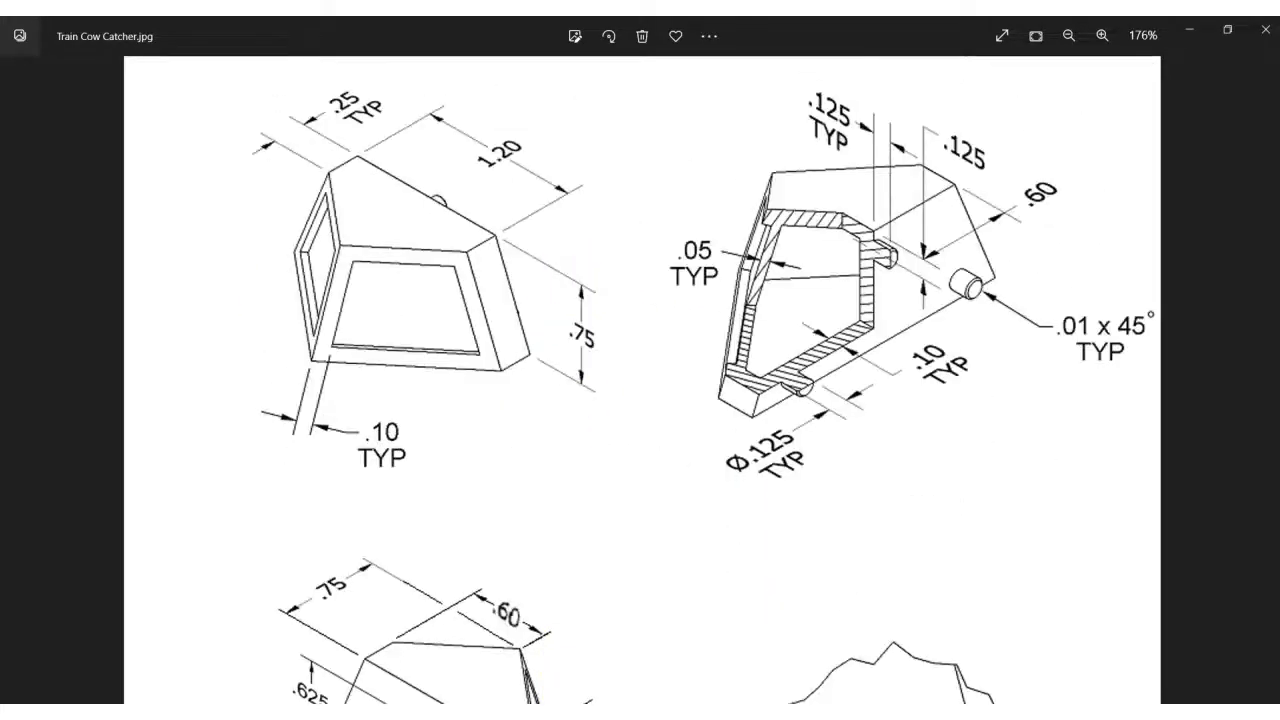
pyautogui.moveTo(600, 699)
pyautogui.mouseDown()
pyautogui.moveTo(600, 563)
pyautogui.moveTo(572, 371)
pyautogui.mouseUp()
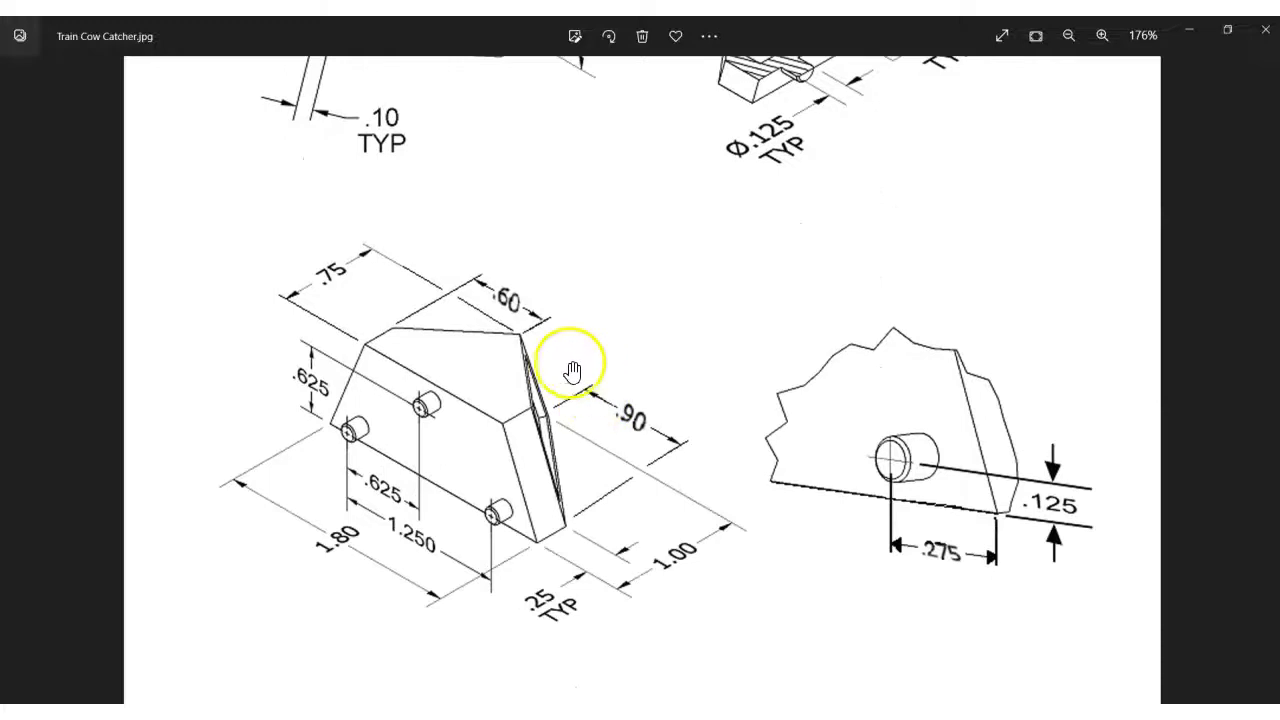
pyautogui.moveTo(571, 302)
pyautogui.mouseDown()
pyautogui.moveTo(634, 691)
pyautogui.moveTo(646, 686)
pyautogui.moveTo(655, 375)
pyautogui.mouseUp()
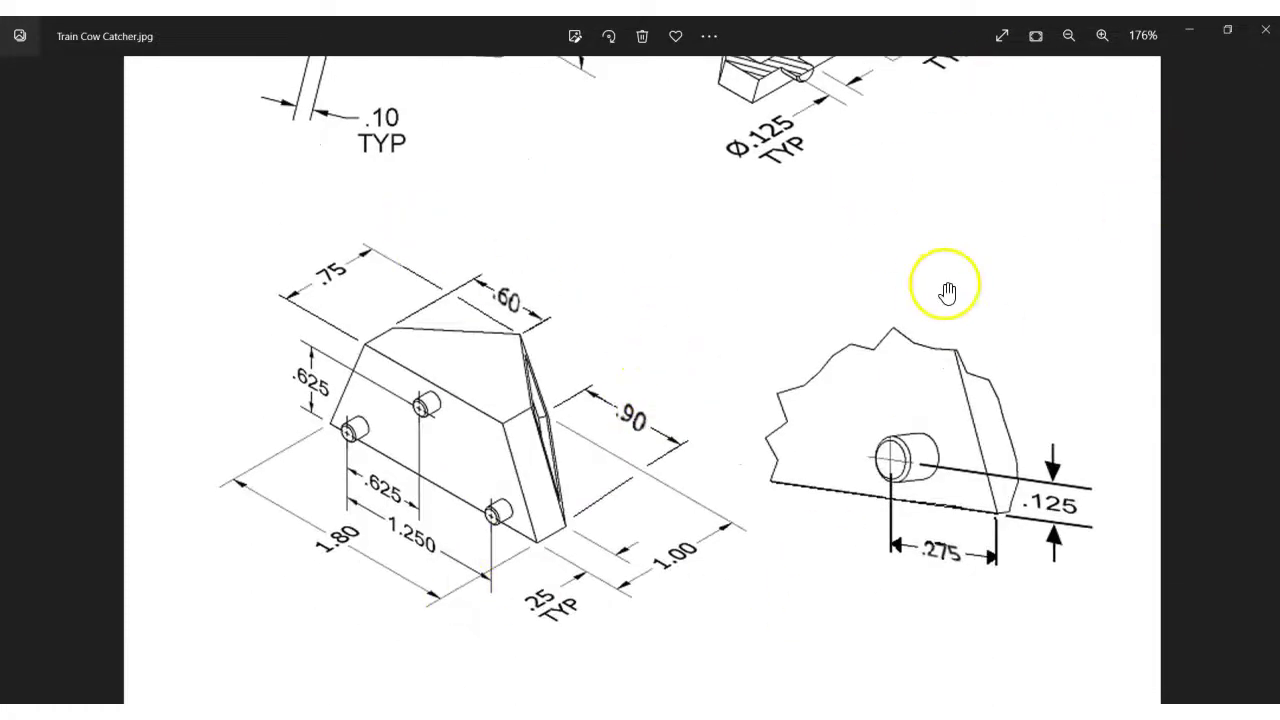
pyautogui.moveTo(947, 291); pyautogui.dragTo(826, 624)
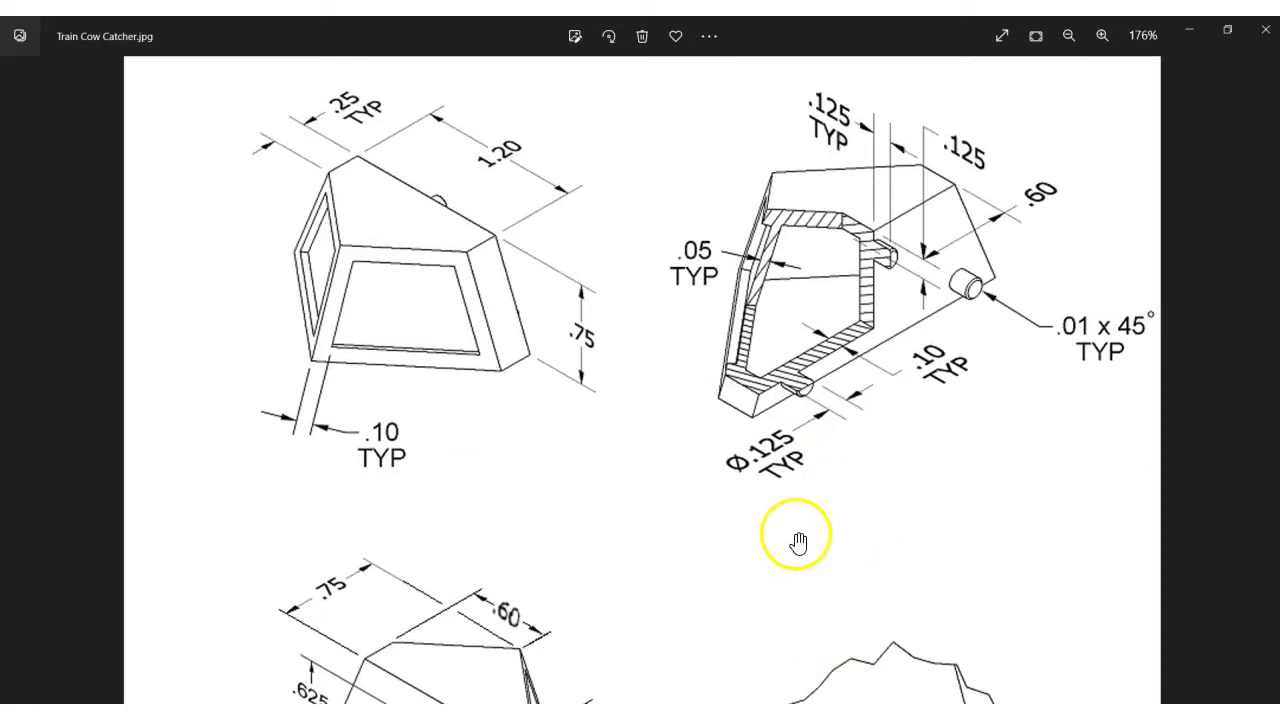